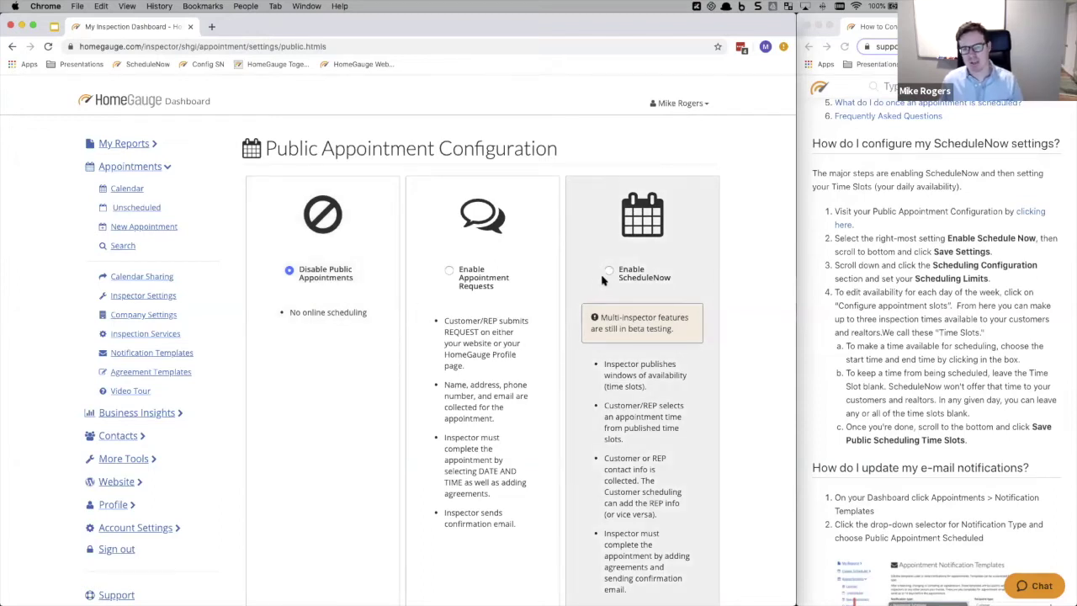
# - Select Enable ScheduleNow for public appointments and save the settings
pyautogui.click(630, 273)
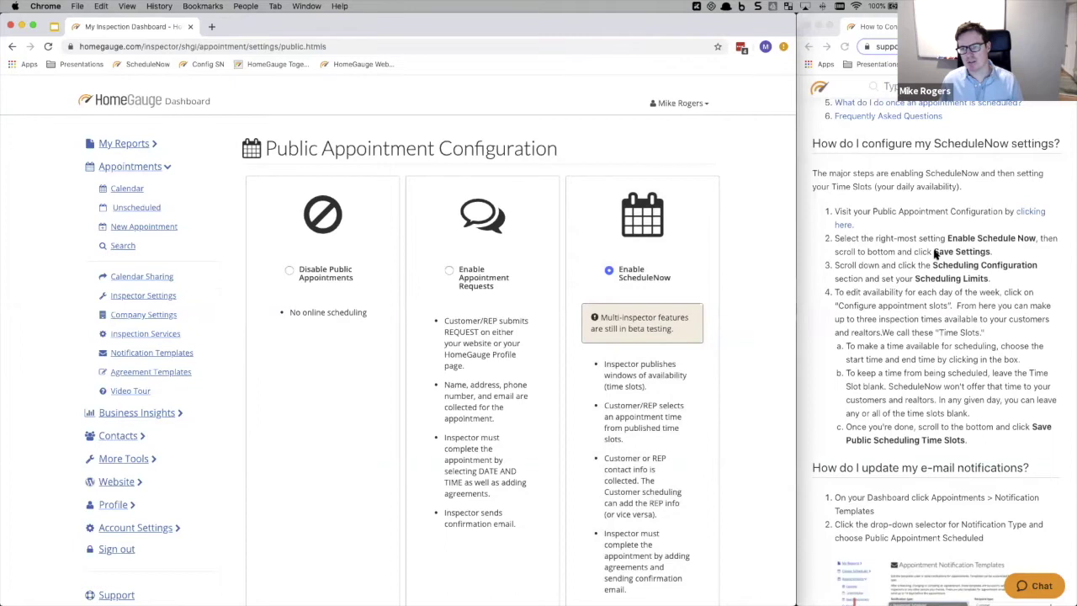
pyautogui.scroll(-10, 404, 349)
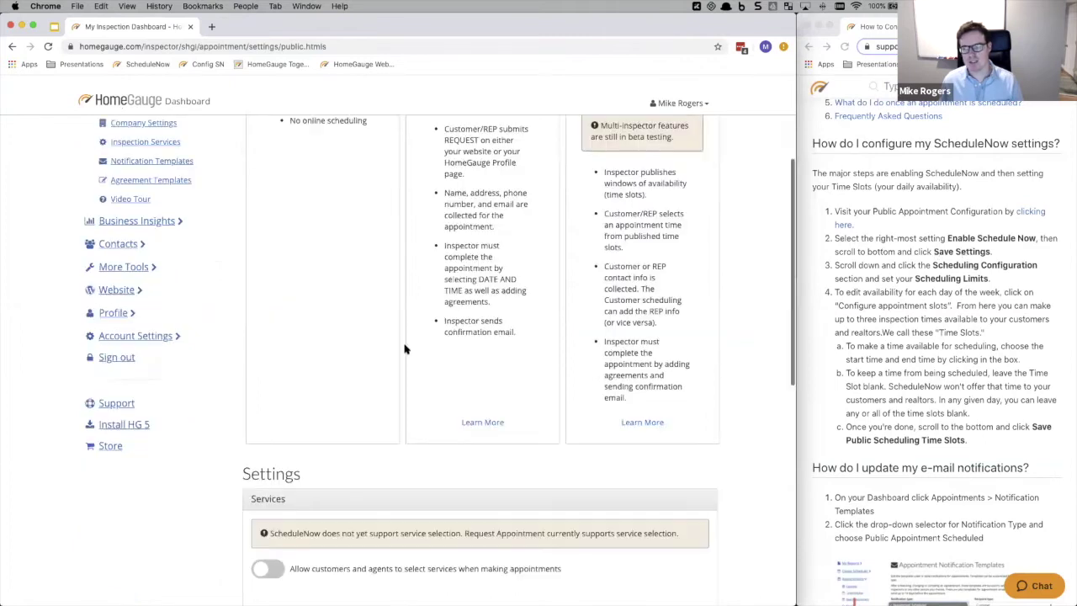
pyautogui.scroll(-1, 404, 349)
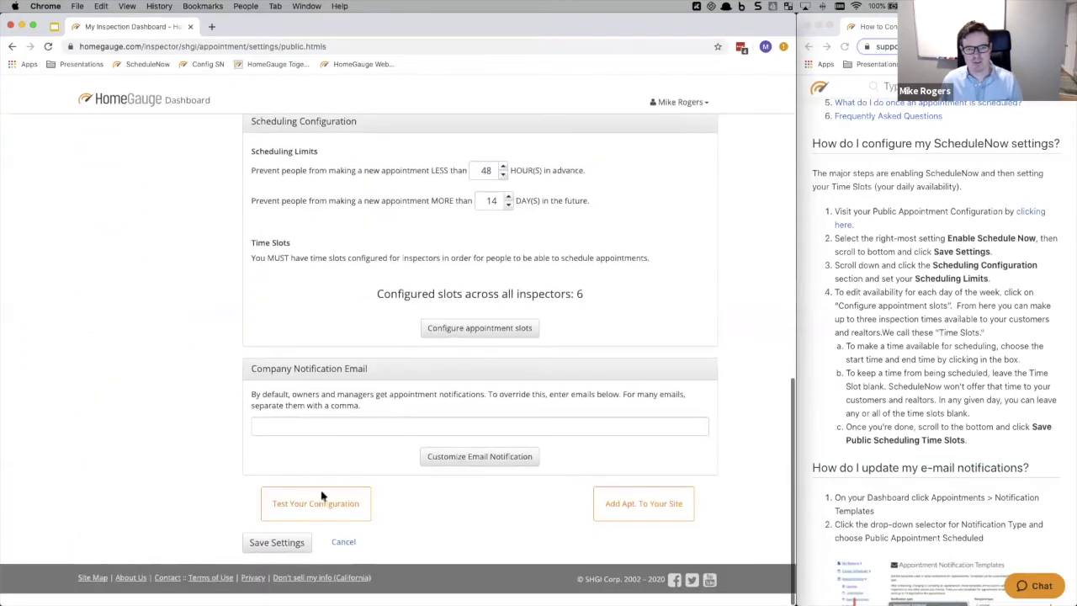
pyautogui.click(286, 543)
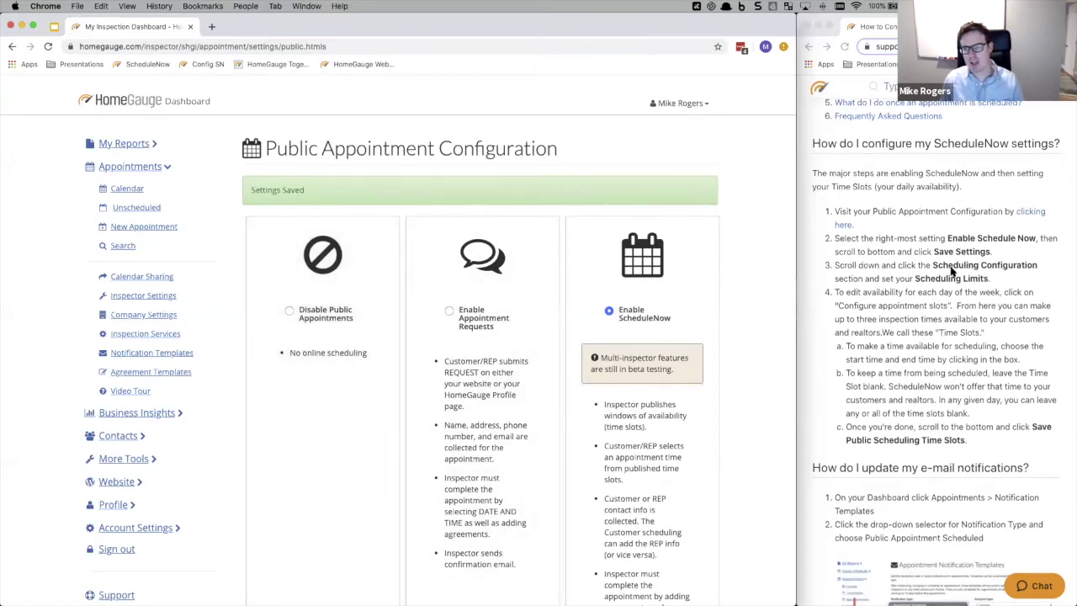
pyautogui.scroll(-5, 500, 345)
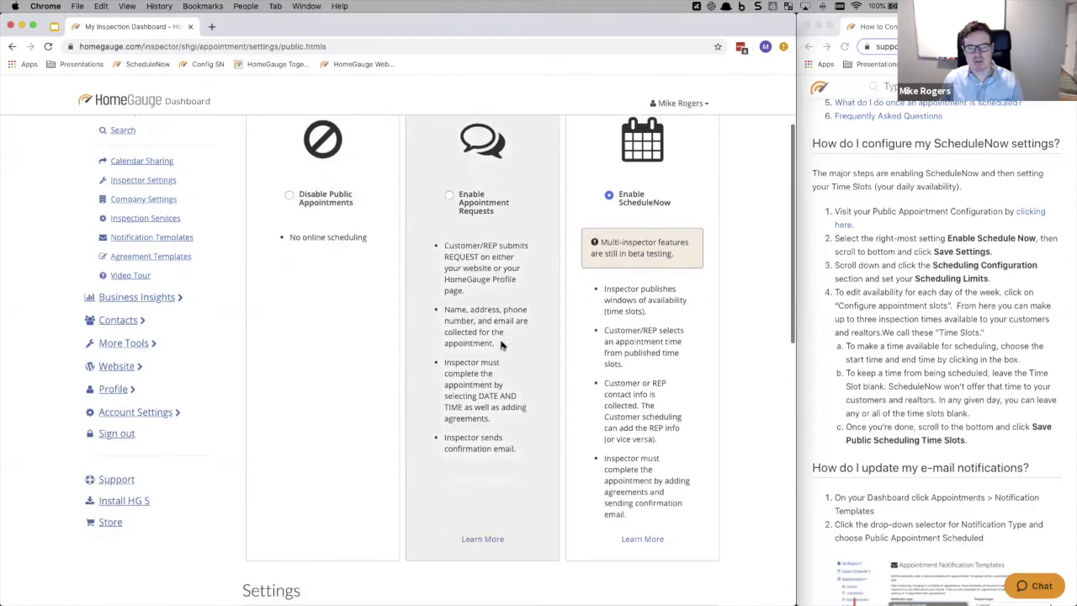
pyautogui.scroll(-3, 500, 345)
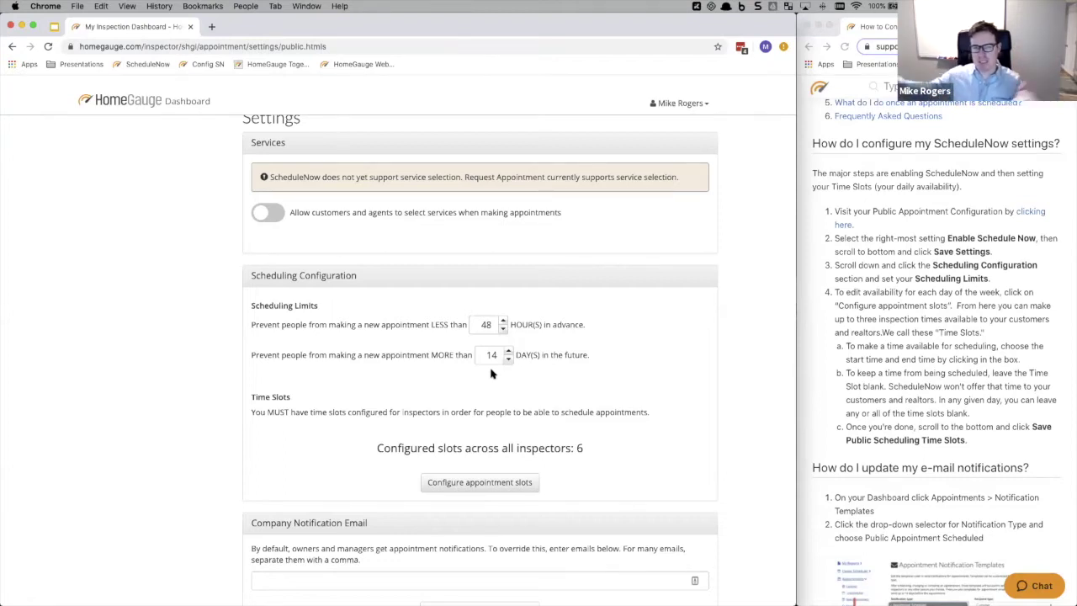
# - Leave advance notice at 48 hours and the booking limit at 14 days, then save
pyautogui.click(502, 320)
pyautogui.click(502, 320)
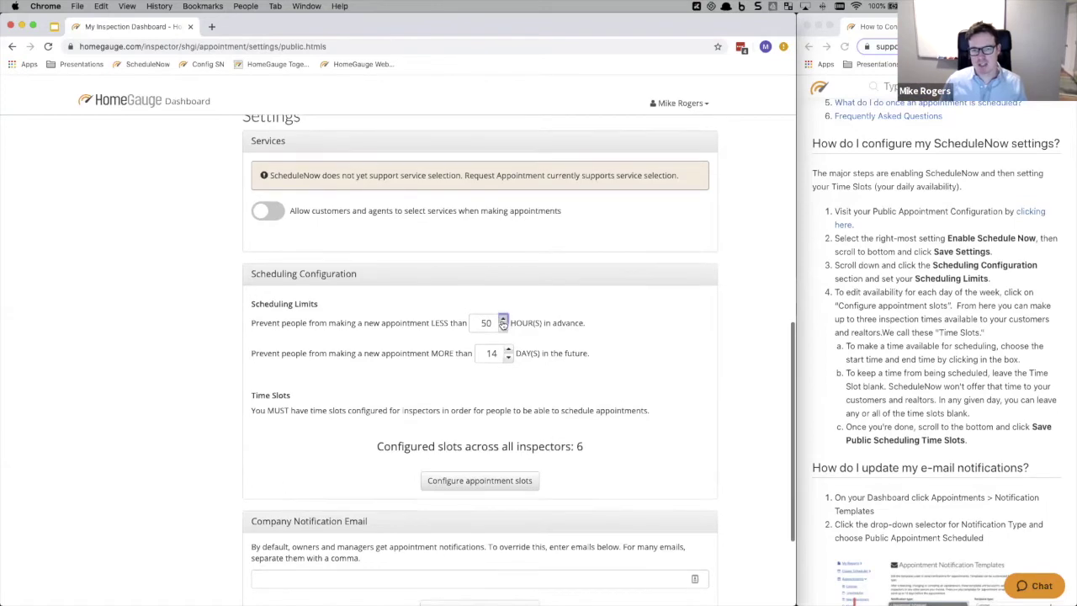
pyautogui.click(502, 326)
pyautogui.click(503, 326)
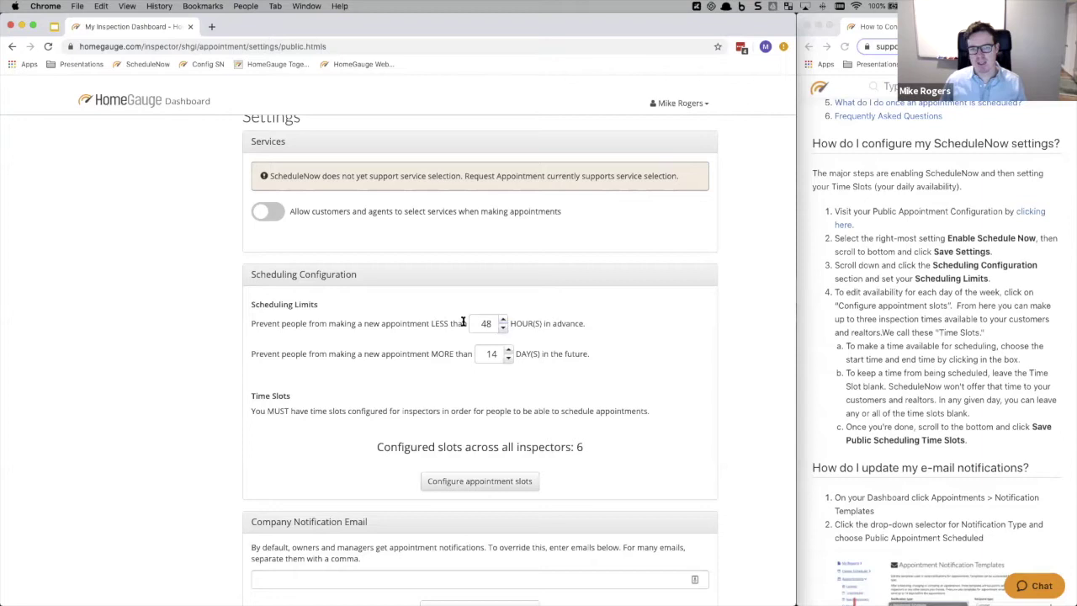
pyautogui.moveTo(463, 322); pyautogui.dragTo(286, 323)
pyautogui.click(508, 349)
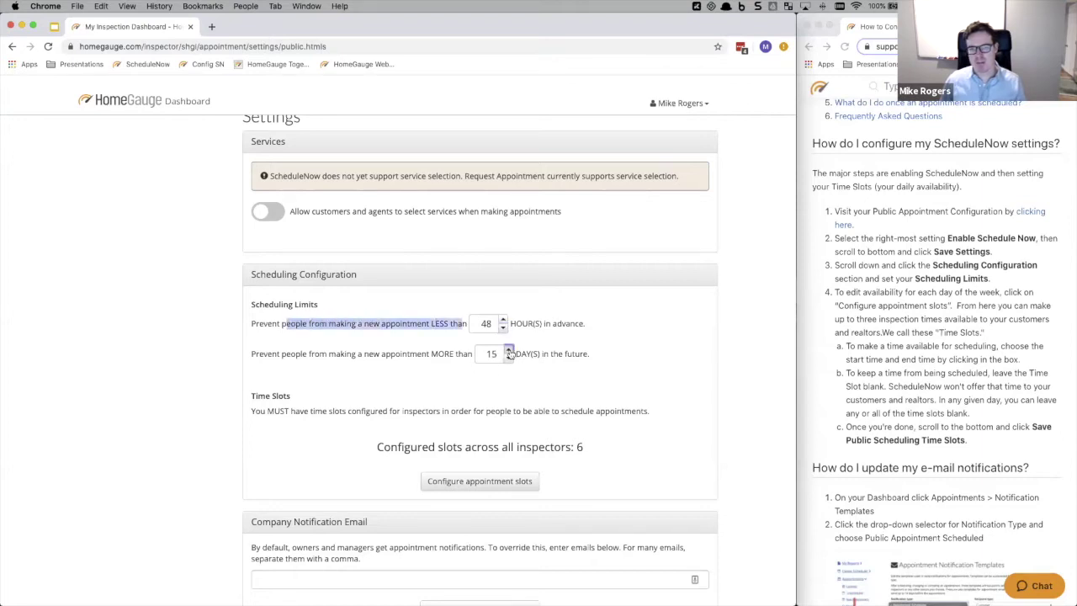
pyautogui.click(508, 350)
pyautogui.click(508, 360)
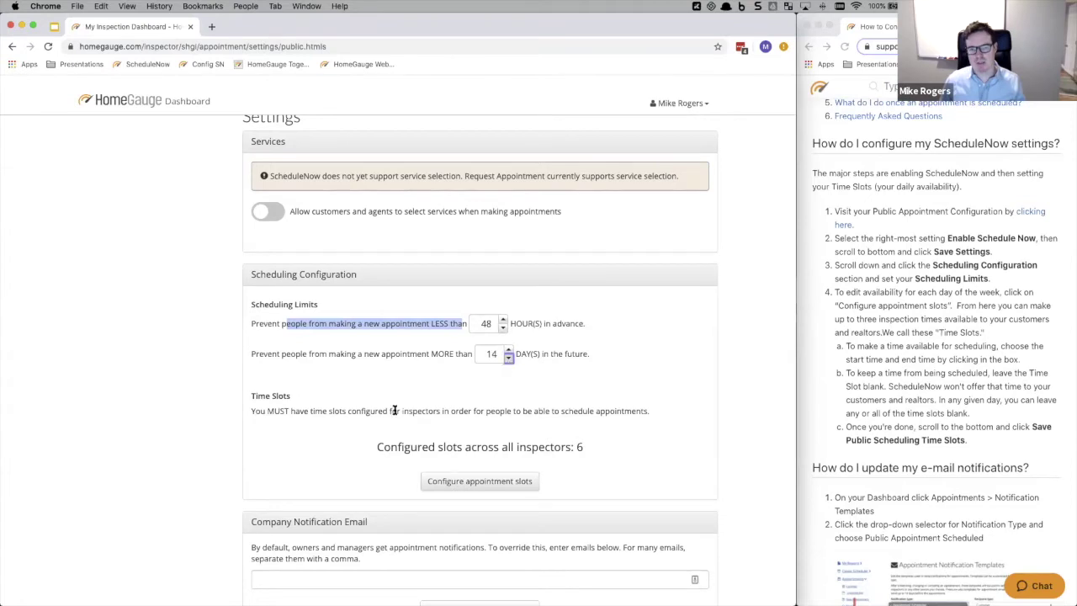
pyautogui.scroll(-3, 392, 412)
pyautogui.click(276, 543)
# - Open the inspectors' appointment time slot configuration
pyautogui.scroll(-10, 510, 390)
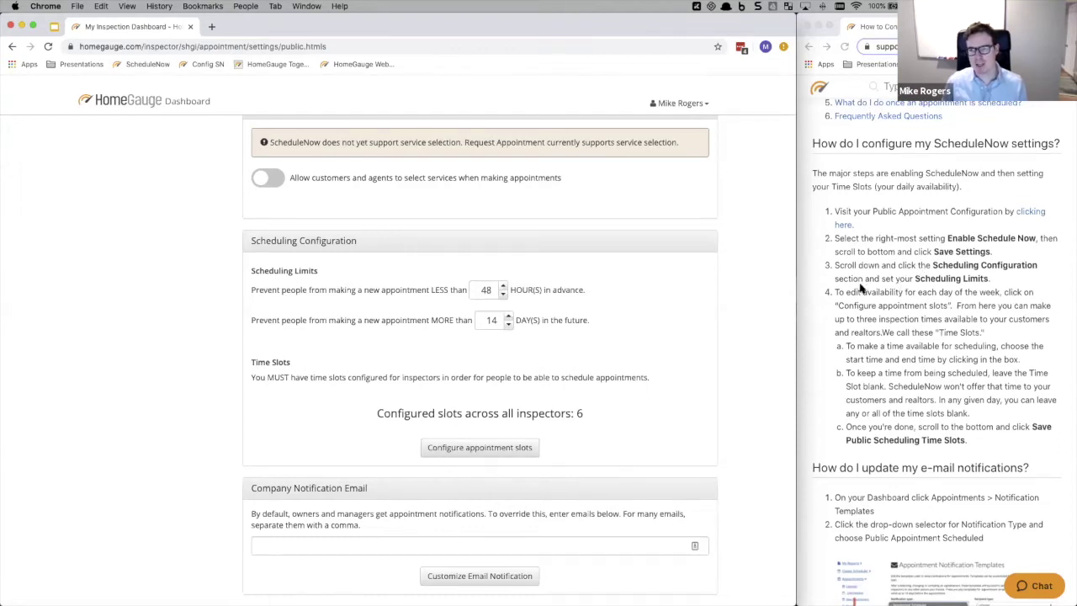
pyautogui.scroll(-1, 851, 277)
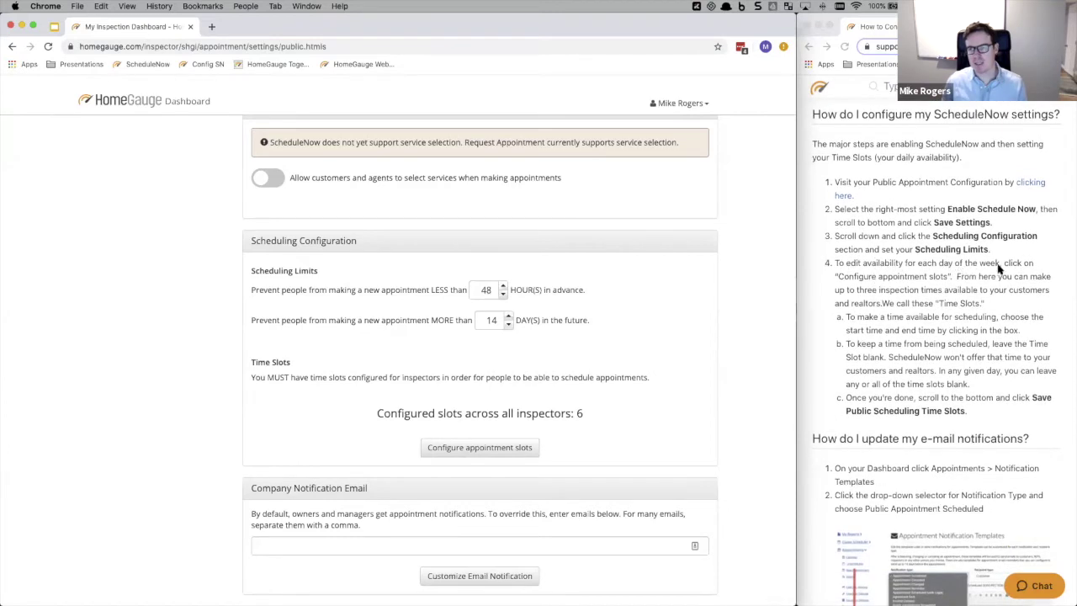
pyautogui.click(458, 446)
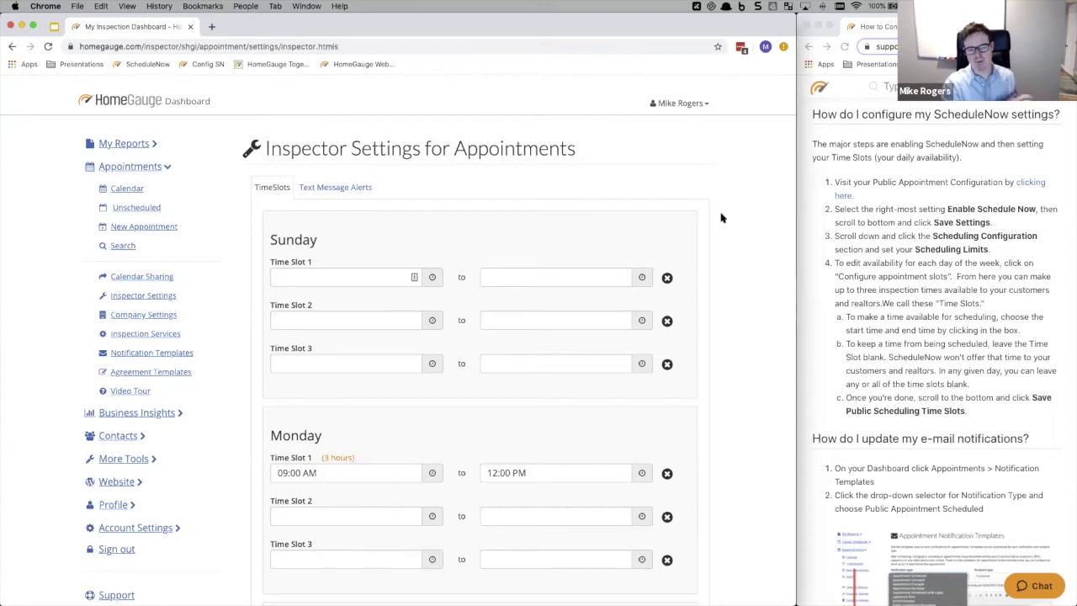
# - Set Sunday's Time Slot 1 start to 9:00 AM and end to 1:00 PM
pyautogui.click(325, 276)
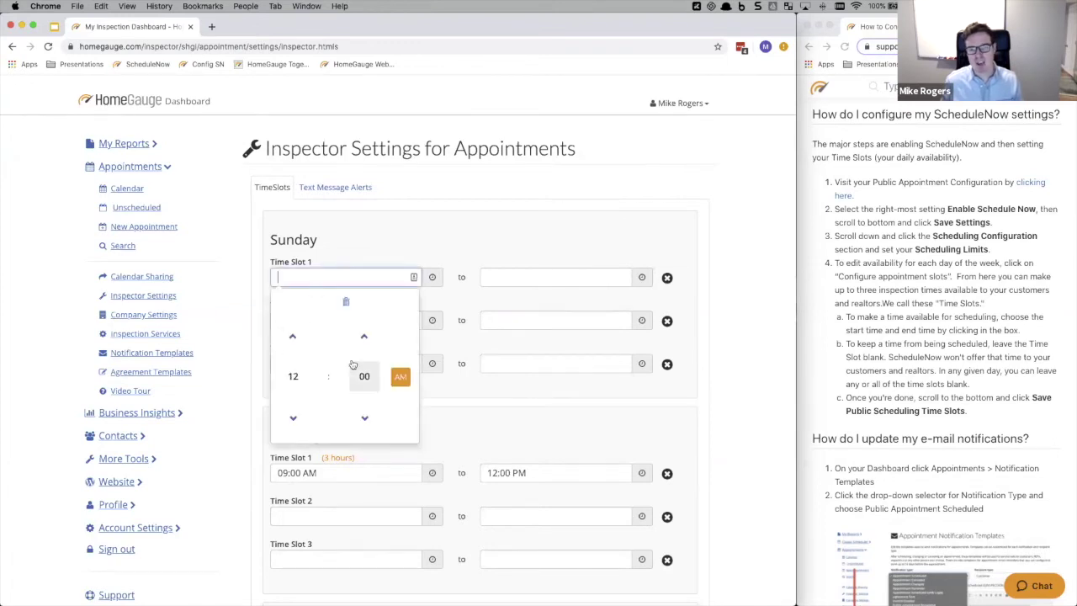
pyautogui.click(396, 378)
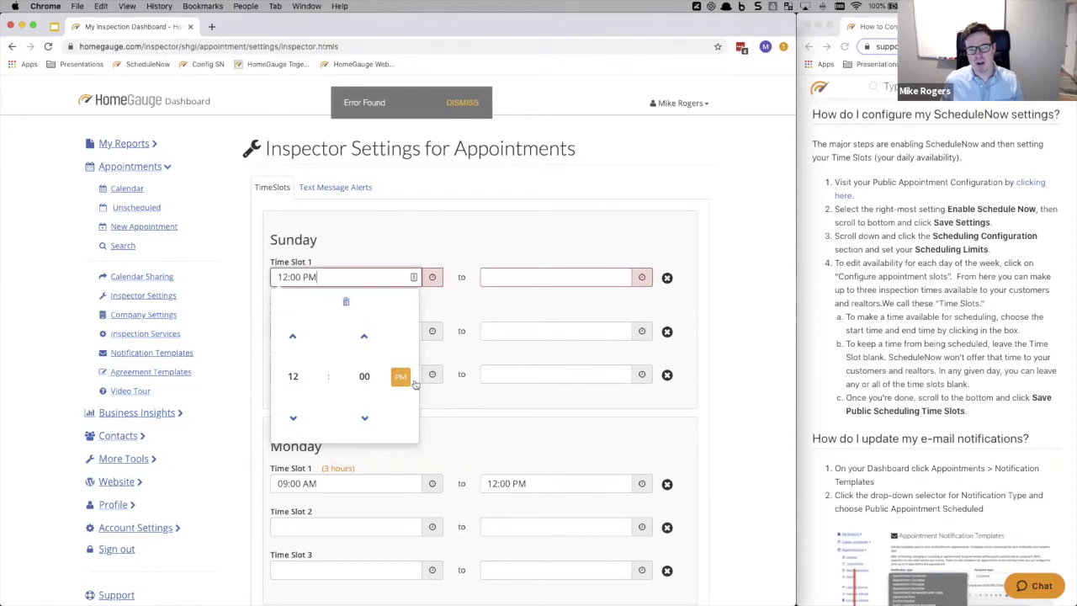
pyautogui.click(292, 337)
pyautogui.click(292, 336)
pyautogui.click(292, 336)
pyautogui.click(291, 336)
pyautogui.click(292, 336)
pyautogui.click(292, 337)
pyautogui.click(291, 338)
pyautogui.click(291, 337)
pyautogui.click(291, 337)
pyautogui.click(564, 279)
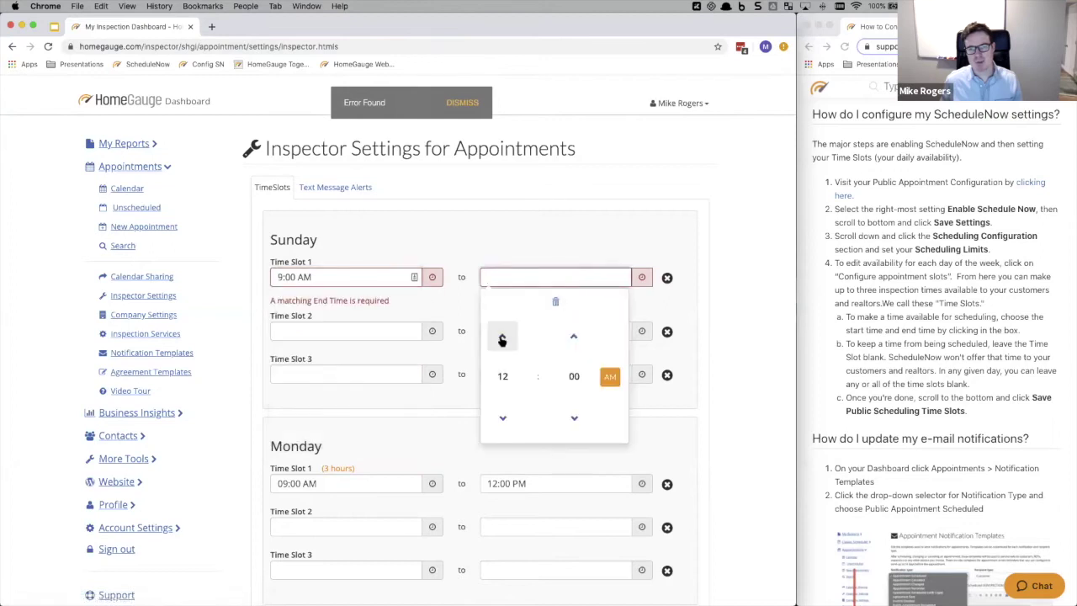
pyautogui.click(502, 337)
pyautogui.click(610, 376)
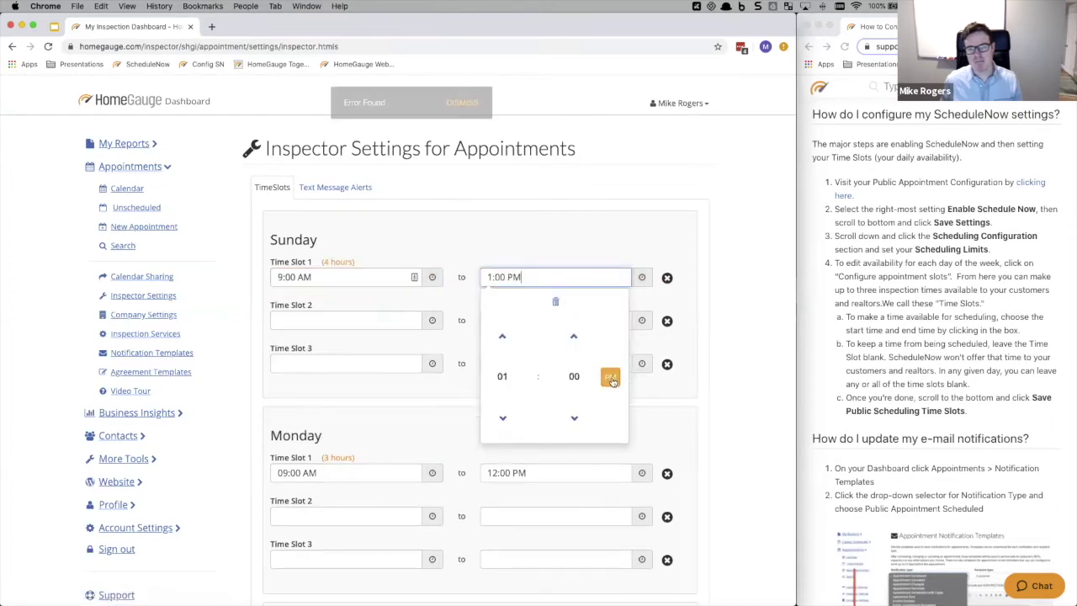
pyautogui.click(544, 245)
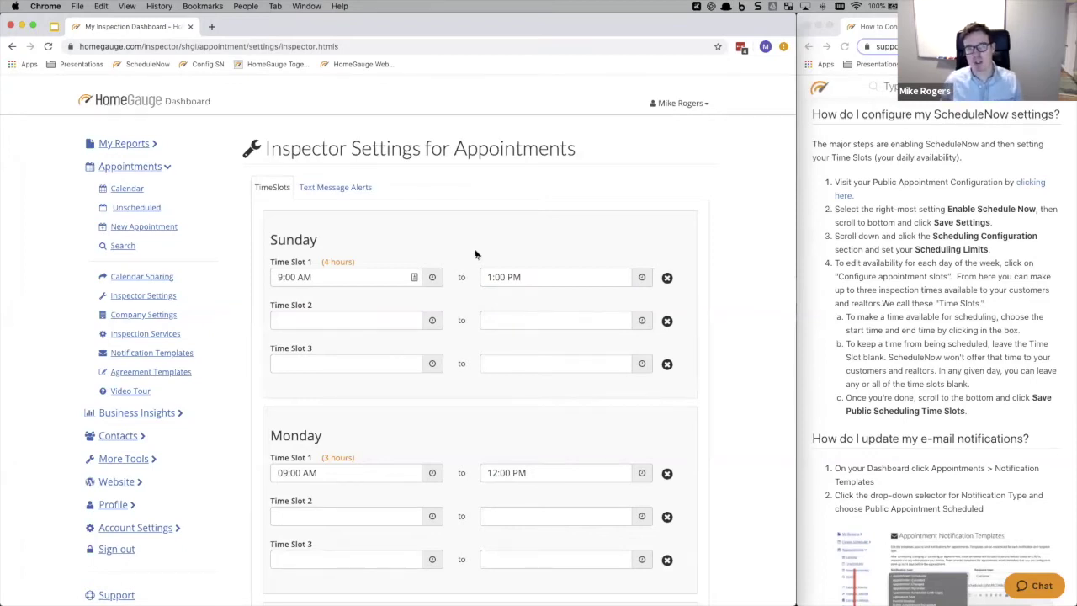
# - Recheck Sunday's start time, keeping it at 9:00 AM
pyautogui.click(329, 275)
pyautogui.click(293, 333)
pyautogui.click(292, 413)
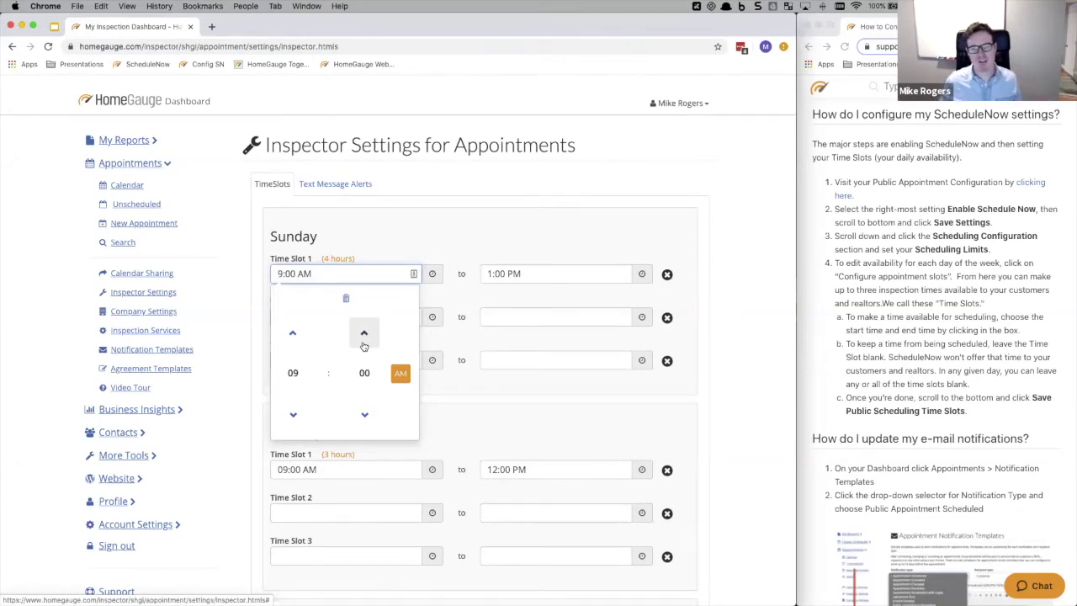
pyautogui.click(502, 243)
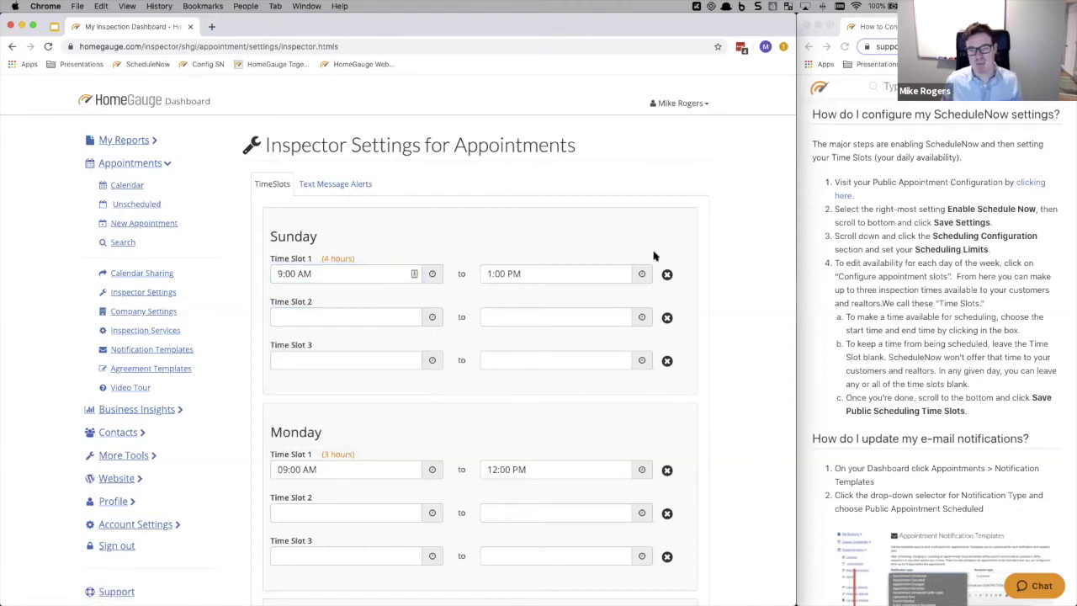
# - Clear Sunday's first slot and re-enter it as 9:00 AM to 1:00 PM
pyautogui.click(667, 274)
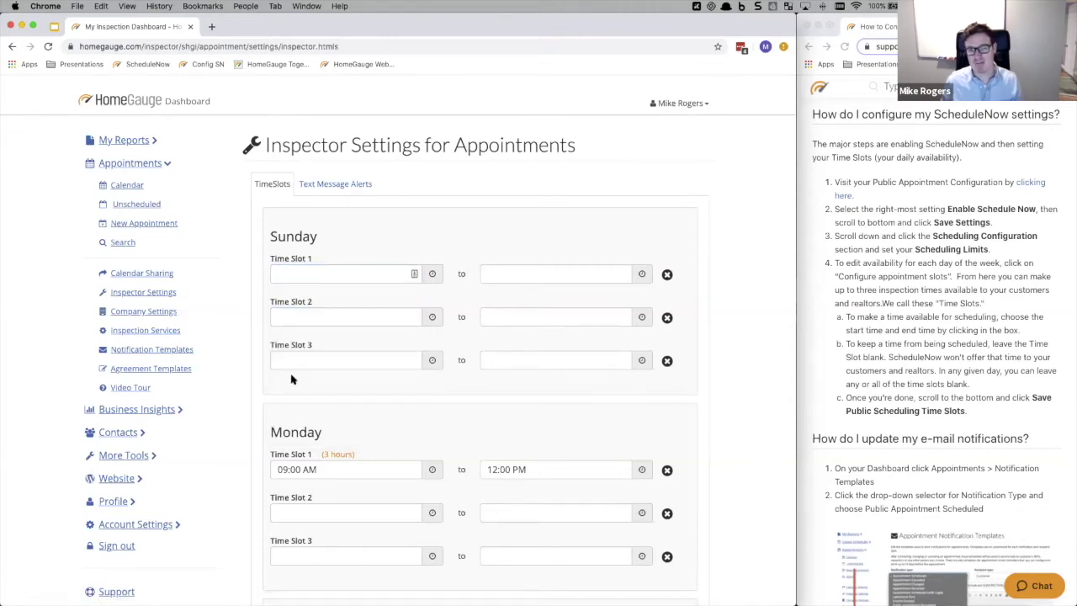
pyautogui.click(327, 275)
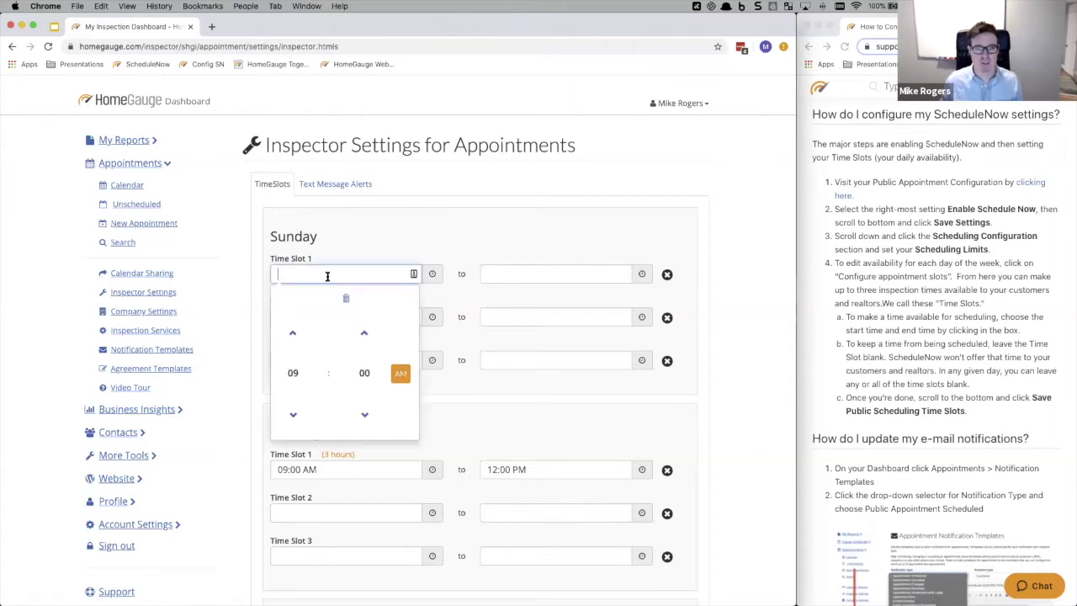
pyautogui.click(293, 414)
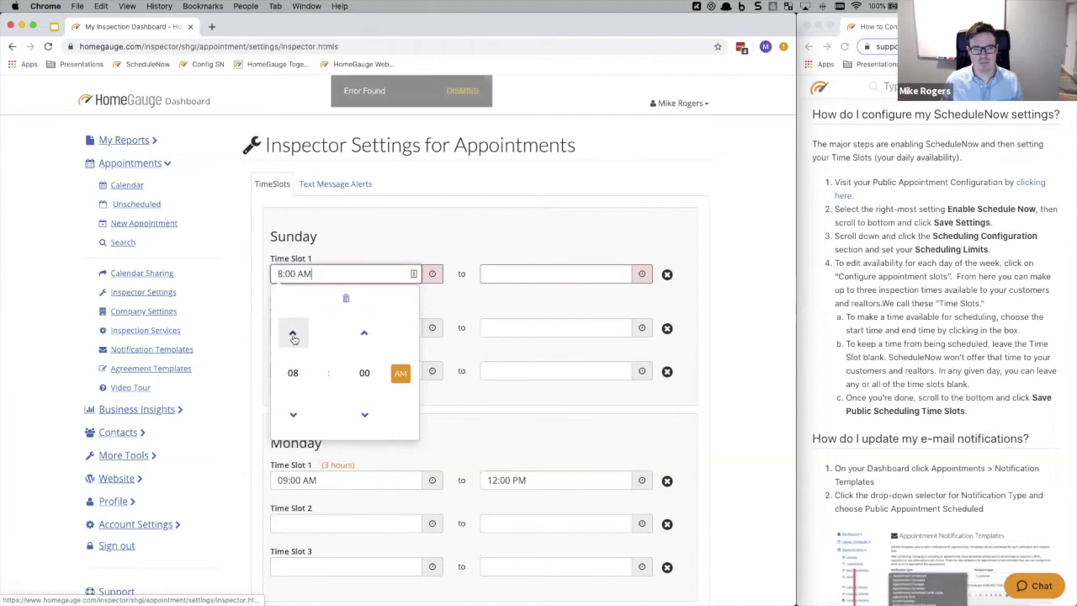
pyautogui.click(521, 274)
pyautogui.click(609, 373)
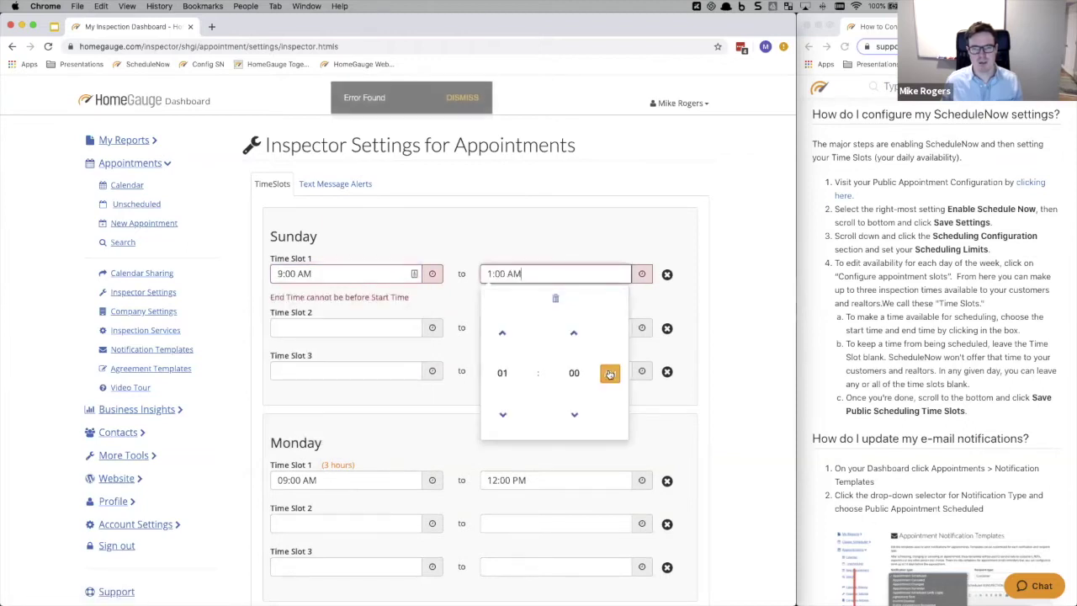
pyautogui.click(632, 243)
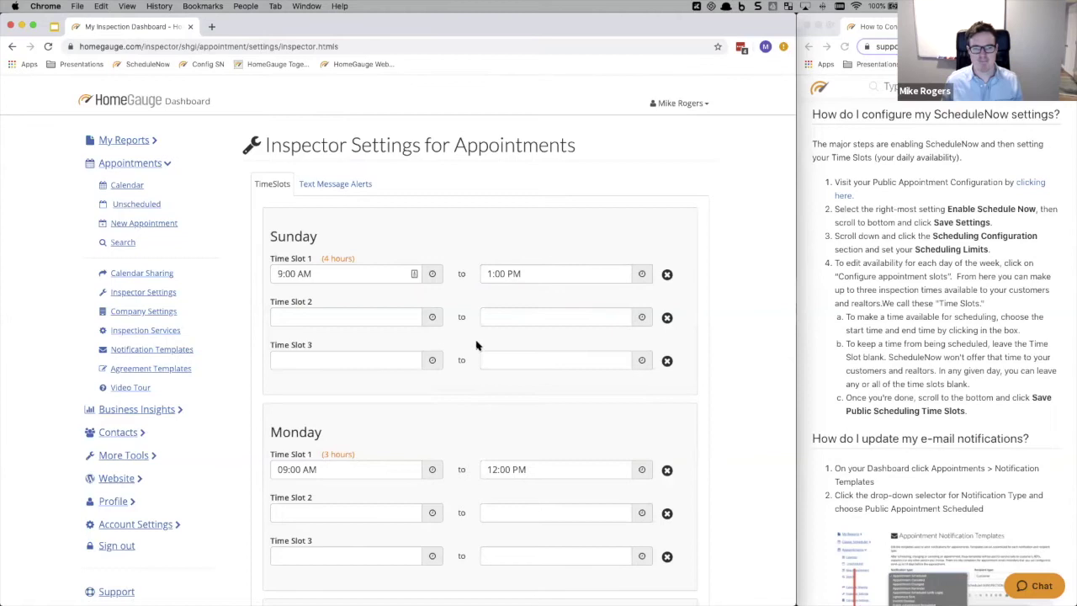
pyautogui.scroll(-3, 479, 345)
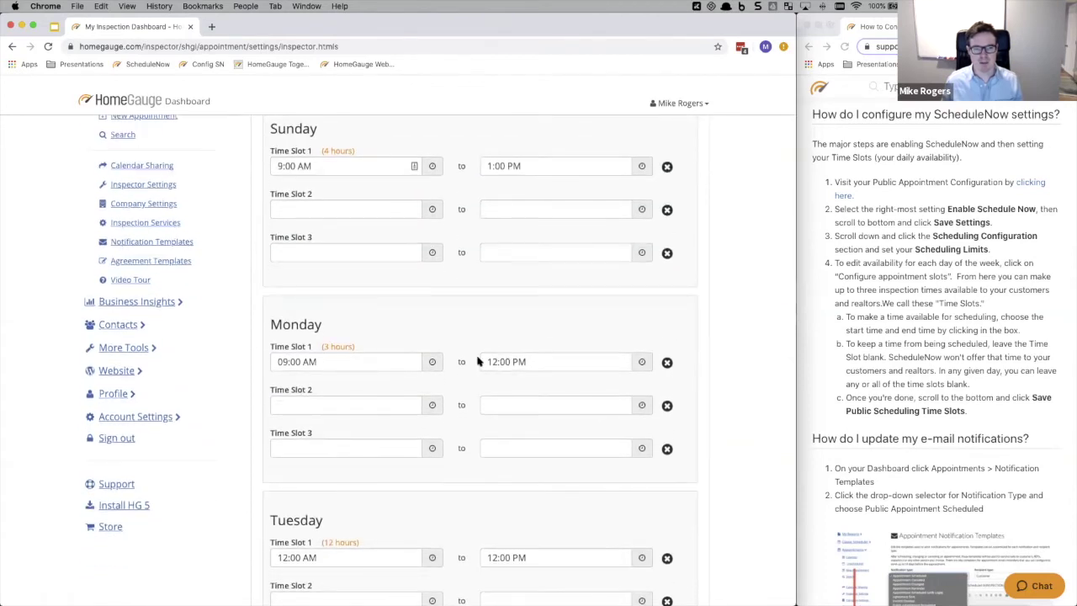
pyautogui.scroll(-1, 479, 361)
# - Set Tuesday's Time Slot 1 start to 8:00 AM, switching it from PM to AM
pyautogui.scroll(-5, 479, 360)
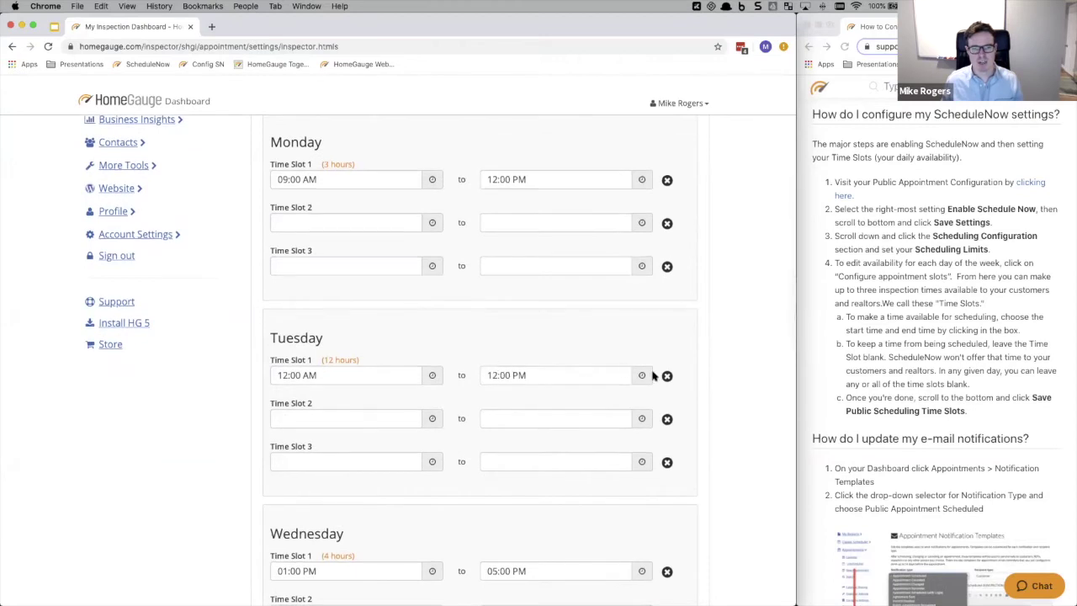
pyautogui.click(413, 375)
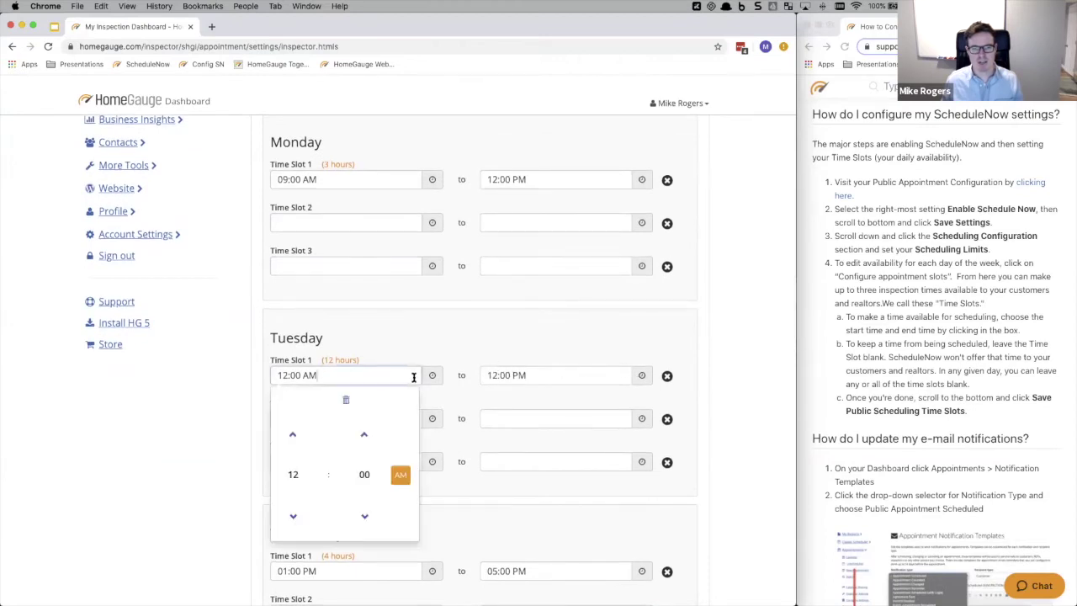
pyautogui.click(292, 517)
pyautogui.click(292, 516)
pyautogui.click(292, 516)
pyautogui.click(292, 517)
pyautogui.click(292, 516)
pyautogui.click(294, 437)
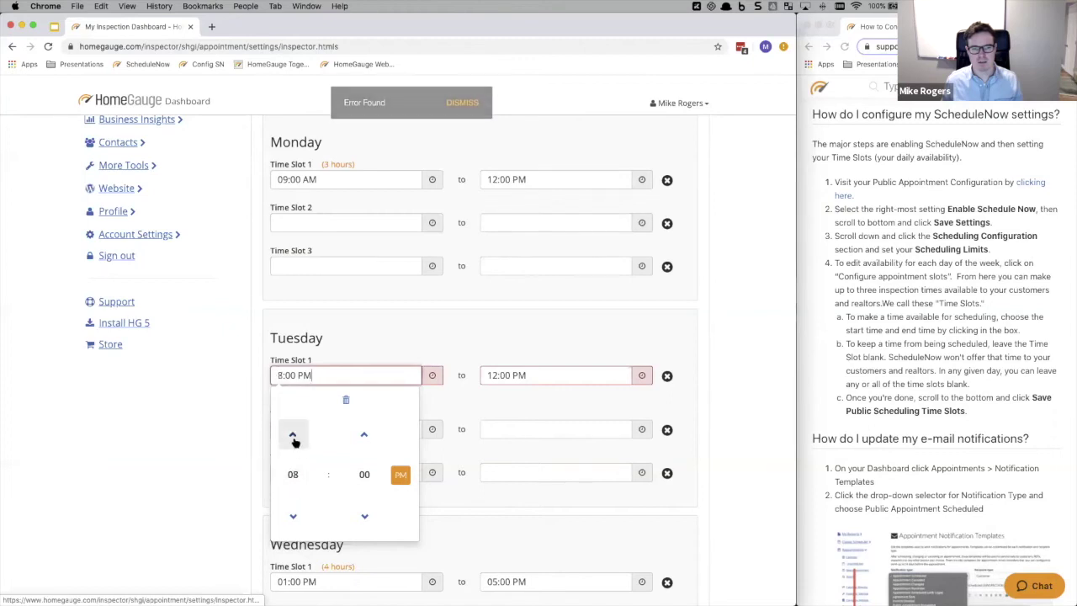
pyautogui.click(553, 375)
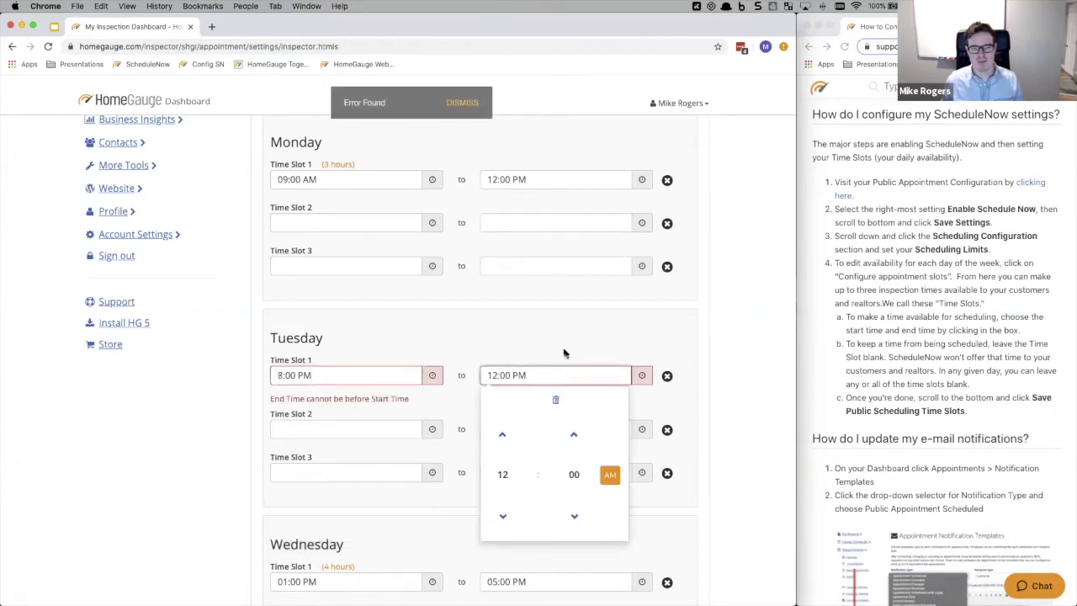
pyautogui.click(566, 353)
pyautogui.click(552, 371)
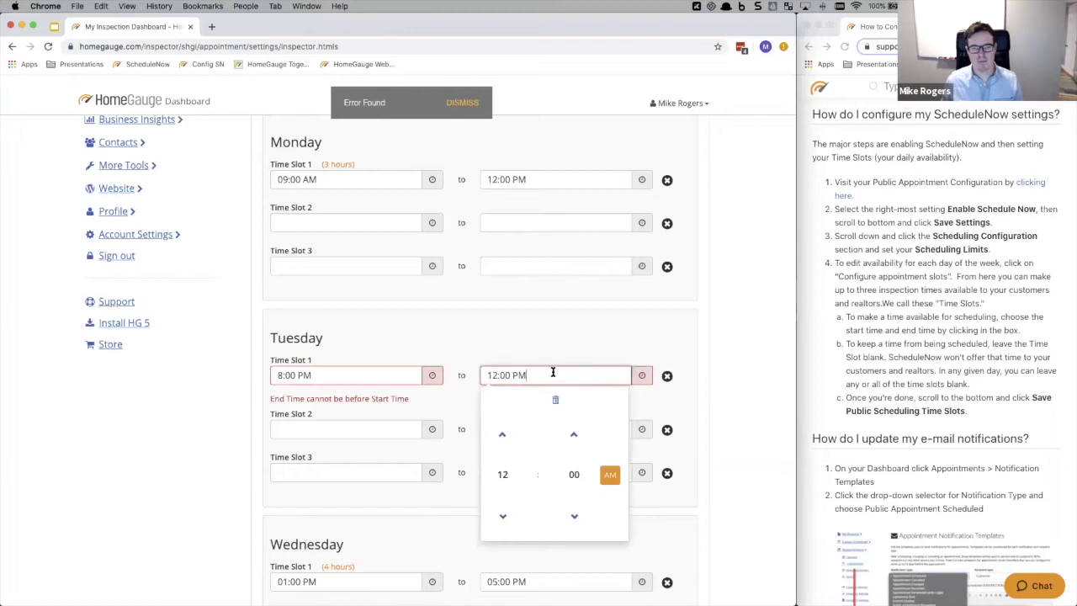
pyautogui.click(362, 372)
pyautogui.click(440, 344)
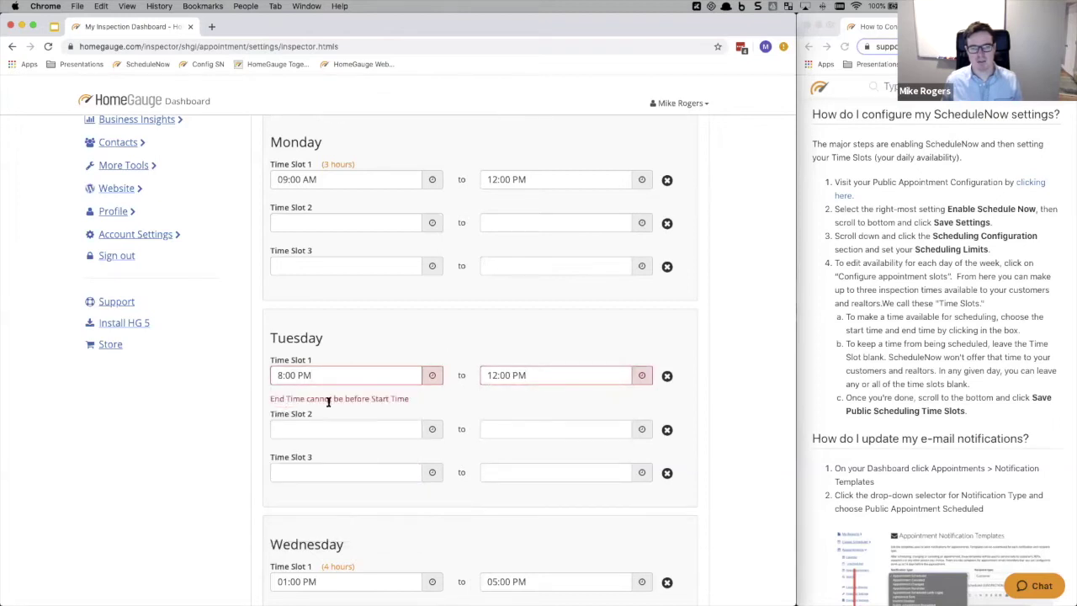
pyautogui.click(344, 375)
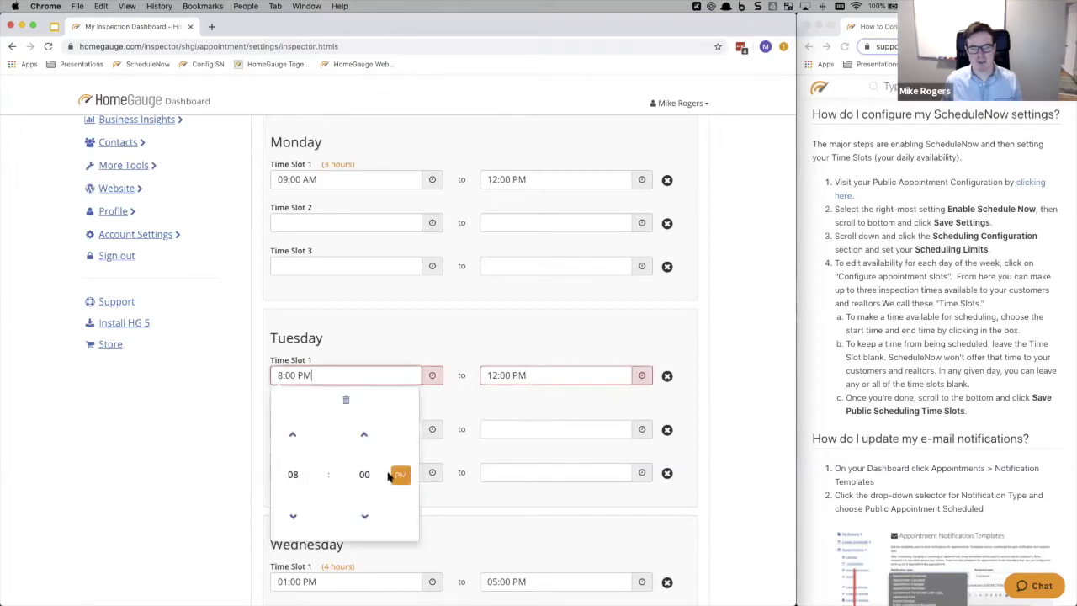
pyautogui.click(400, 474)
pyautogui.click(479, 320)
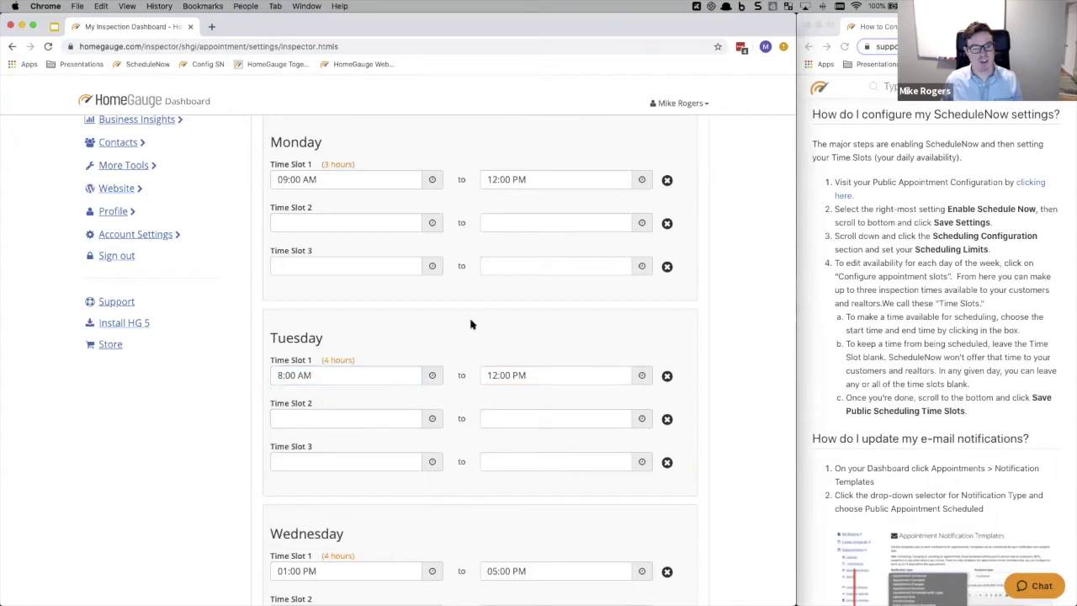
# - Set Tuesday's Time Slot 2 from 1:00 PM to 3:00 PM
pyautogui.click(361, 417)
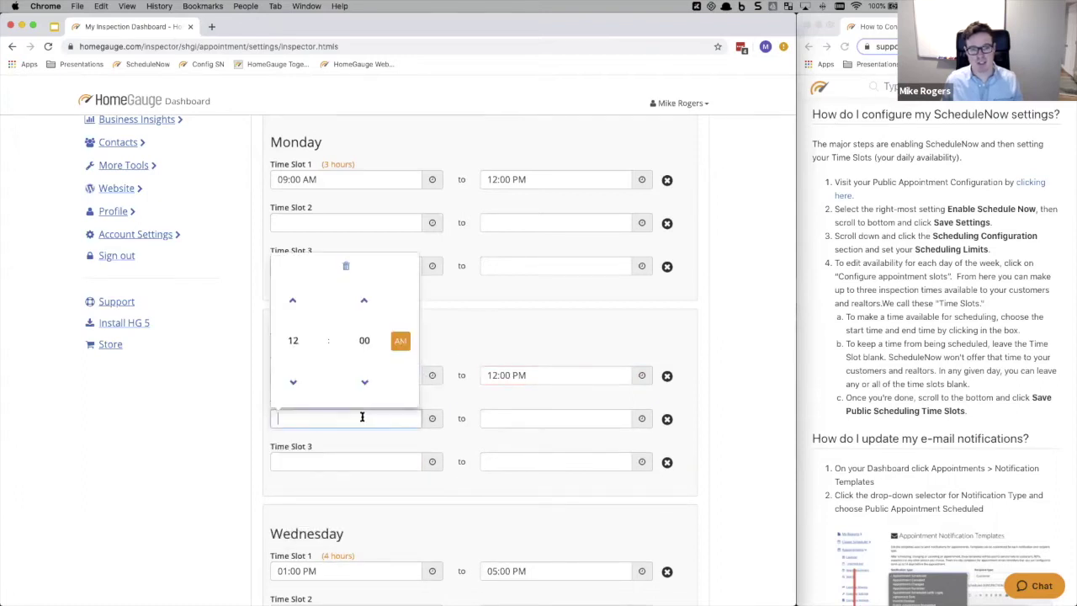
pyautogui.click(294, 302)
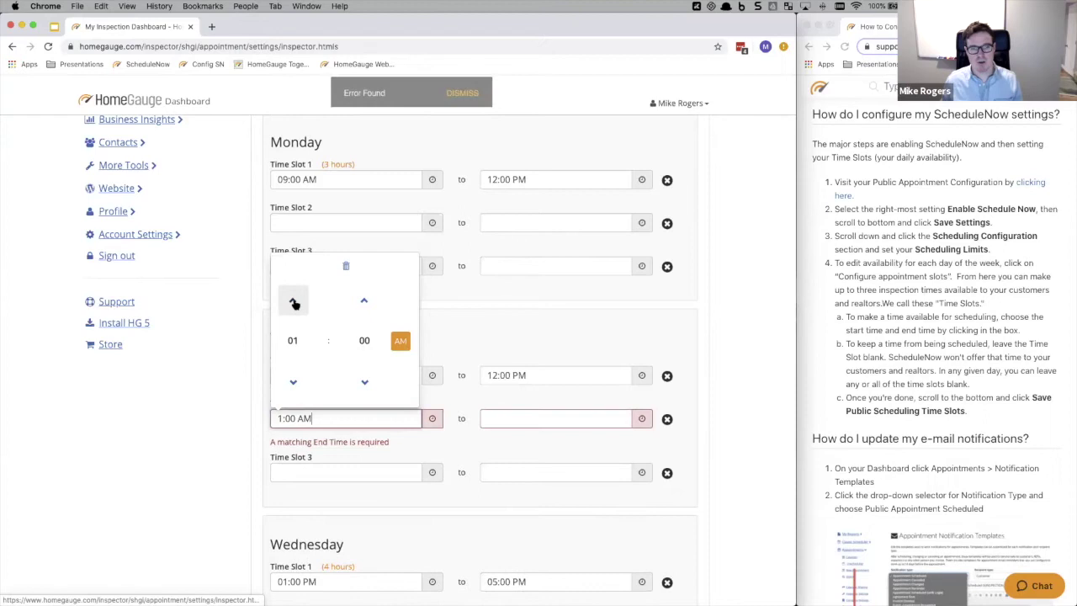
pyautogui.click(400, 340)
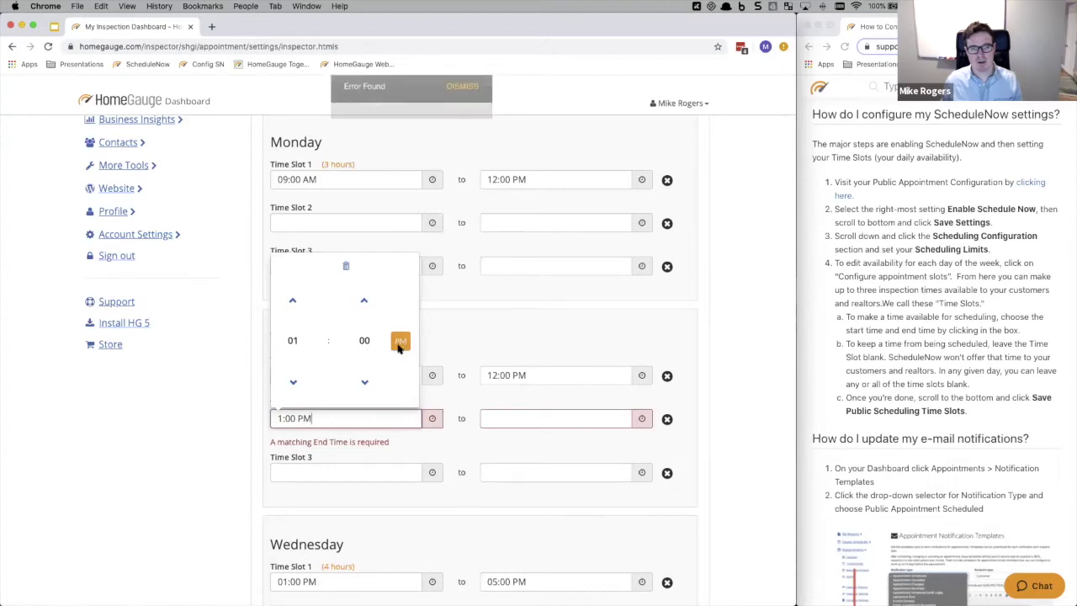
pyautogui.click(523, 416)
pyautogui.click(504, 301)
pyautogui.click(504, 301)
pyautogui.click(504, 301)
pyautogui.click(619, 340)
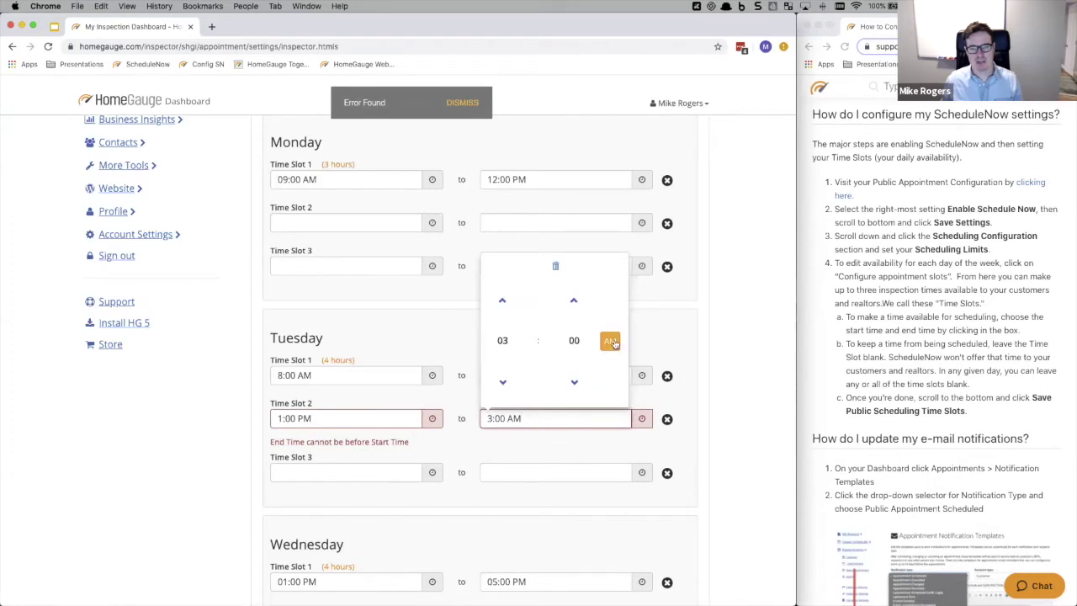
pyautogui.click(683, 334)
pyautogui.scroll(-10, 672, 346)
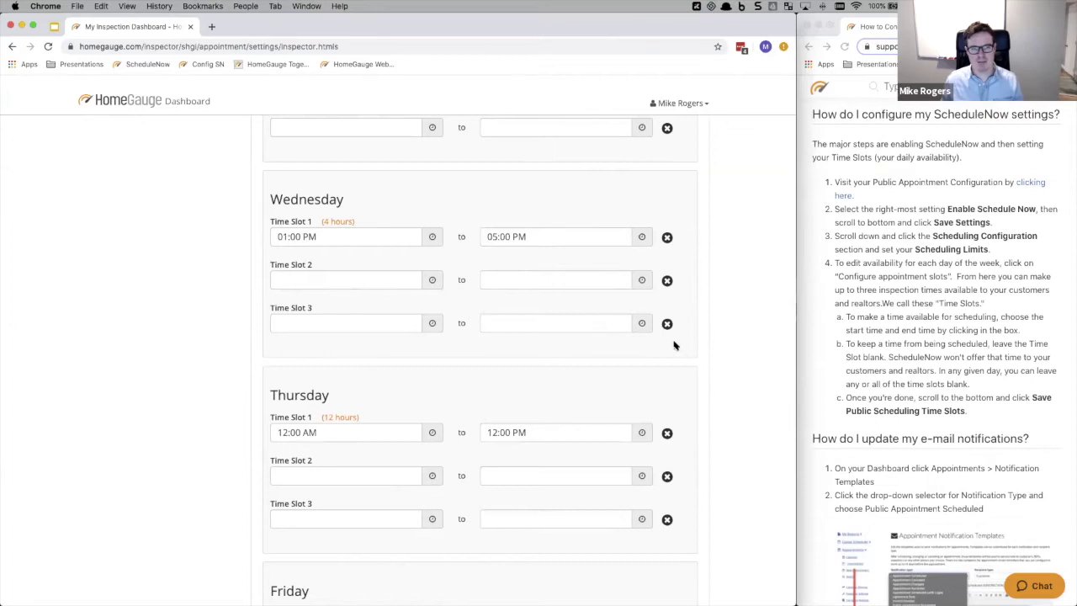
pyautogui.scroll(-3, 673, 345)
# - Remove the first time slots for Thursday, Friday and Saturday
pyautogui.click(667, 355)
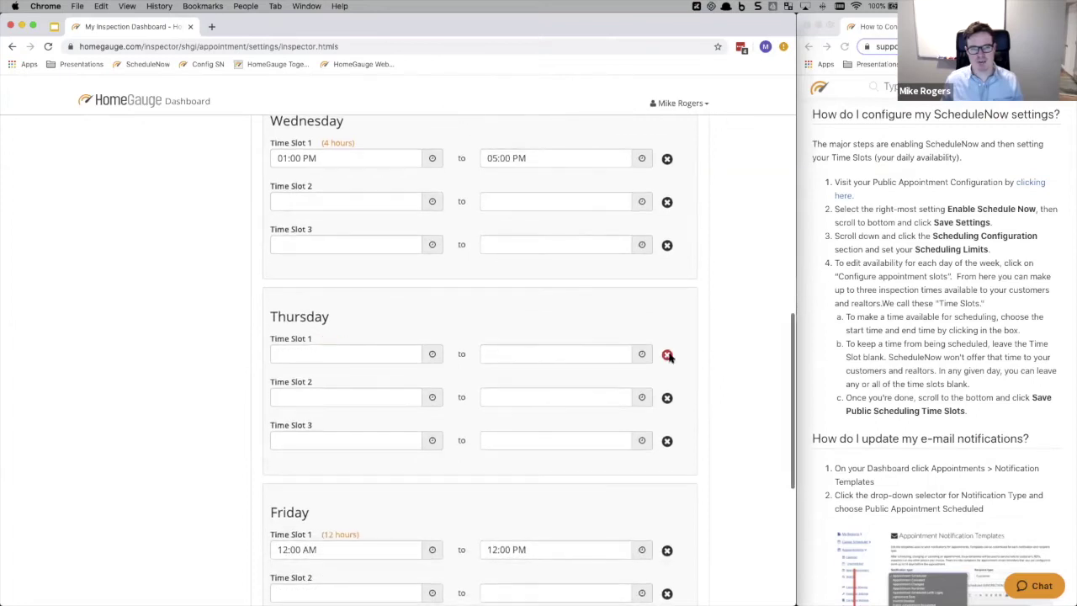
pyautogui.click(667, 549)
pyautogui.scroll(-5, 685, 353)
pyautogui.scroll(-2, 685, 352)
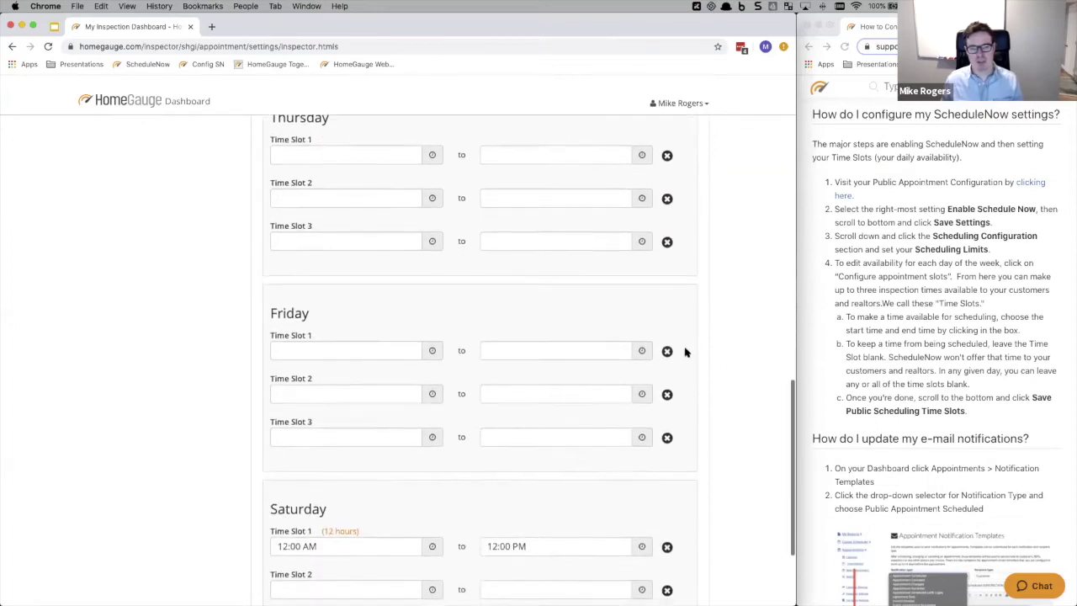
pyautogui.click(667, 513)
pyautogui.scroll(20, 589, 286)
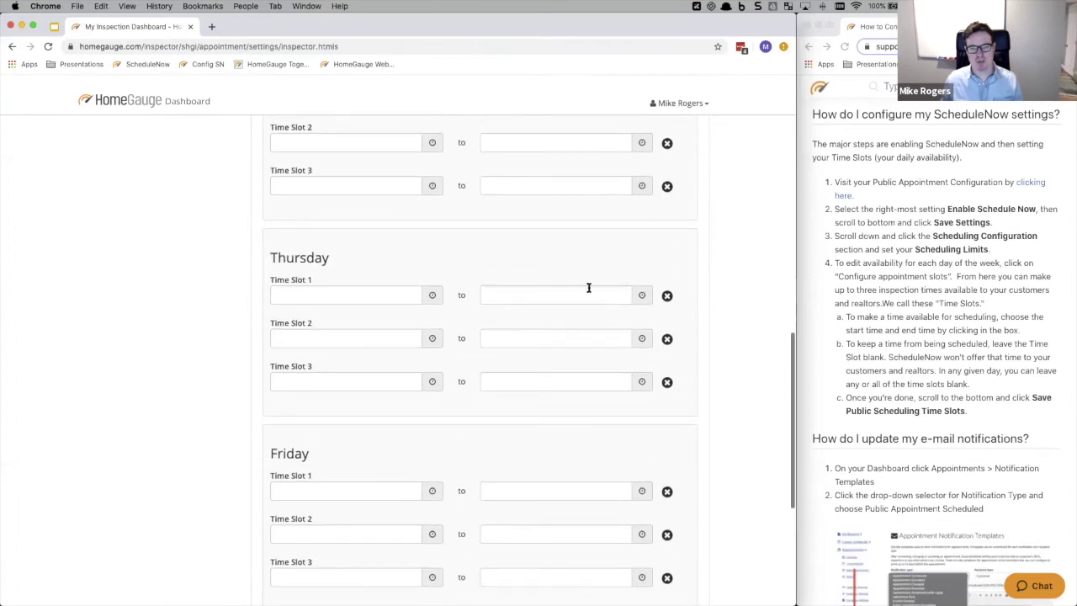
pyautogui.scroll(5, 467, 256)
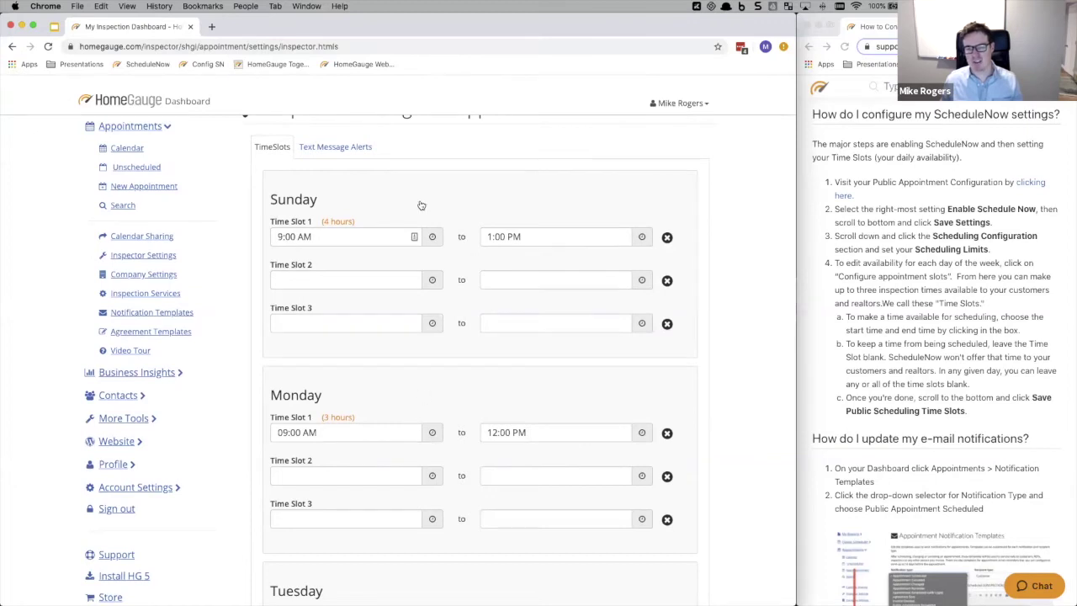
pyautogui.scroll(1, 461, 333)
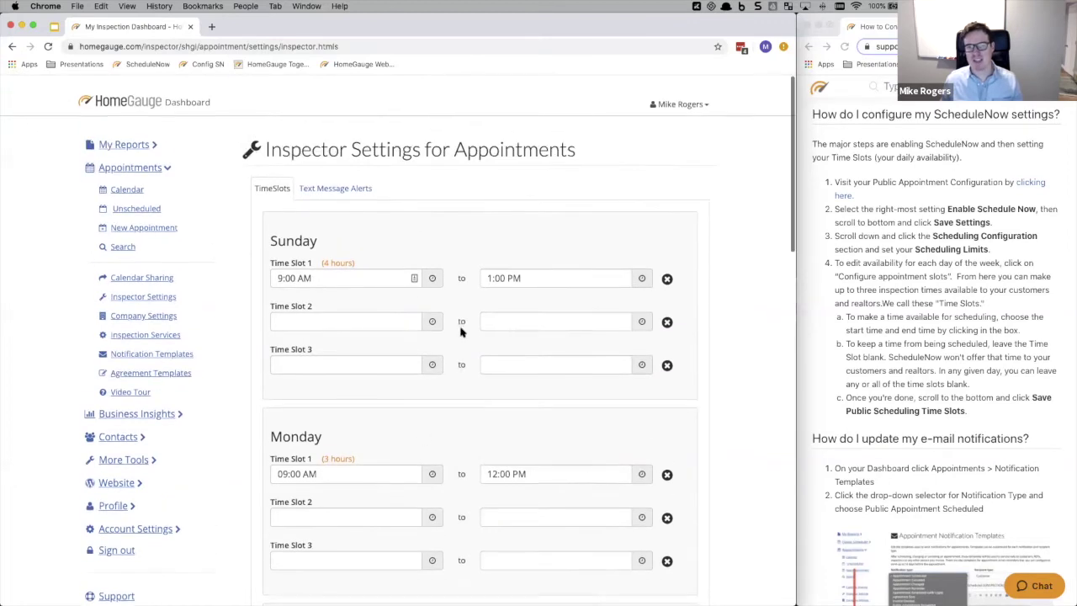
pyautogui.scroll(-12, 461, 334)
pyautogui.scroll(-14, 459, 336)
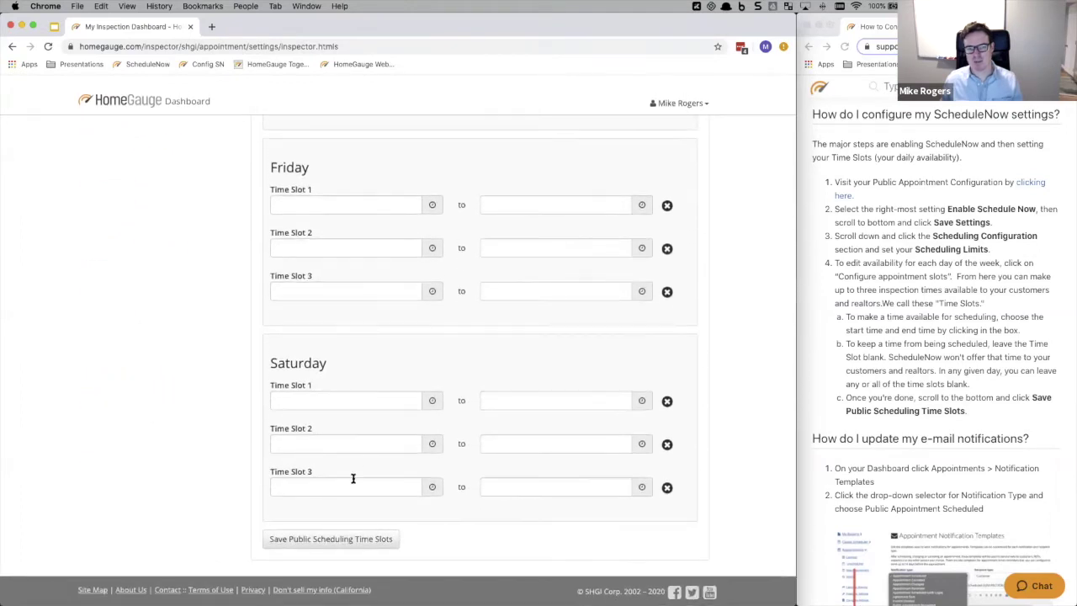
# - Save the public scheduling time slots
pyautogui.click(340, 538)
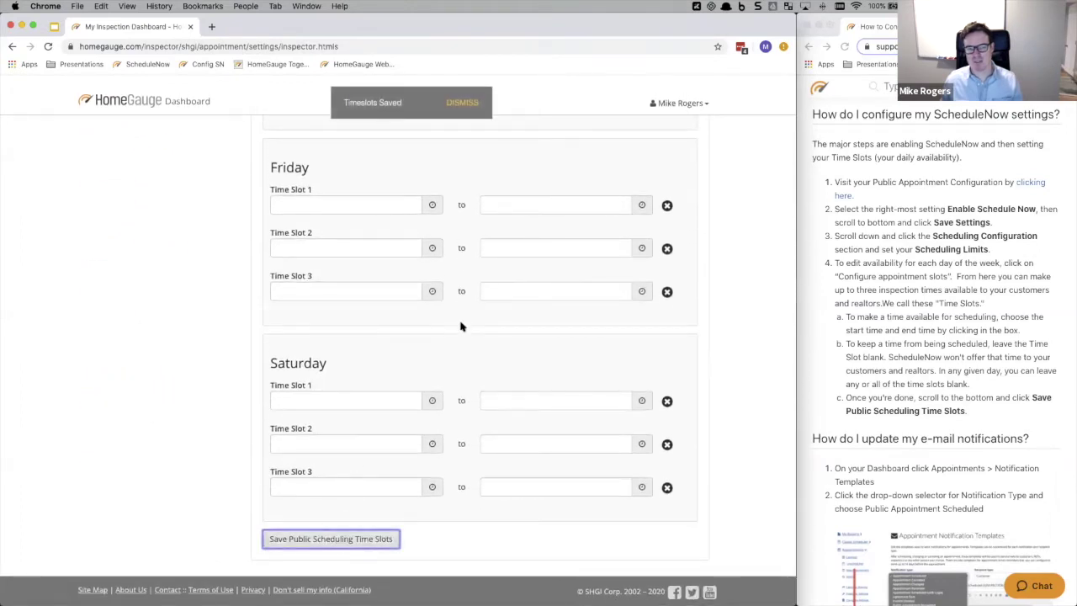
pyautogui.scroll(11, 486, 159)
pyautogui.scroll(14, 485, 160)
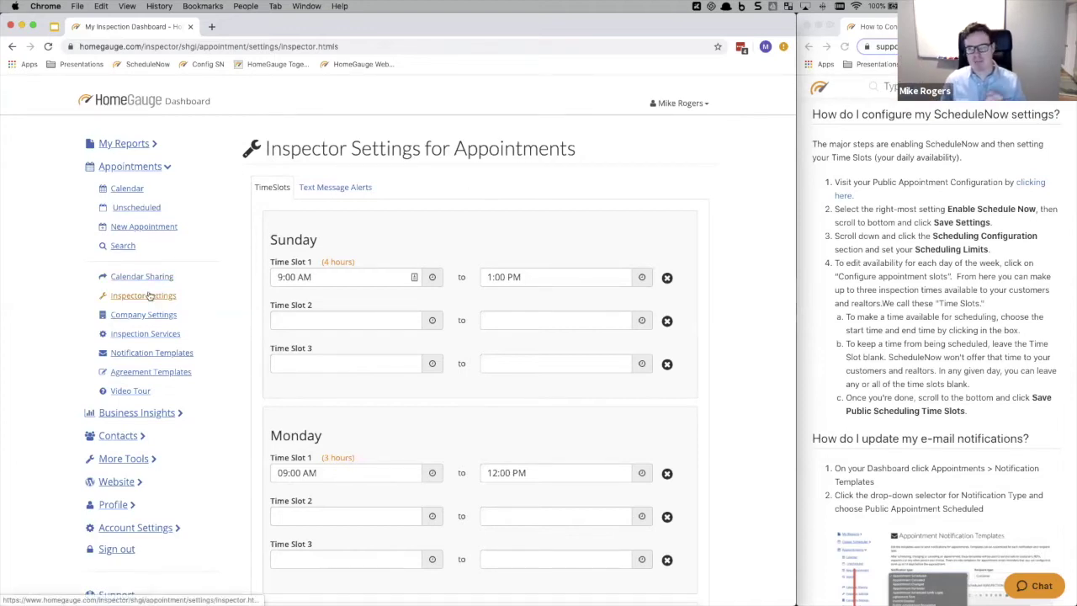
pyautogui.click(848, 268)
pyautogui.scroll(-4, 863, 261)
pyautogui.scroll(-3, 863, 261)
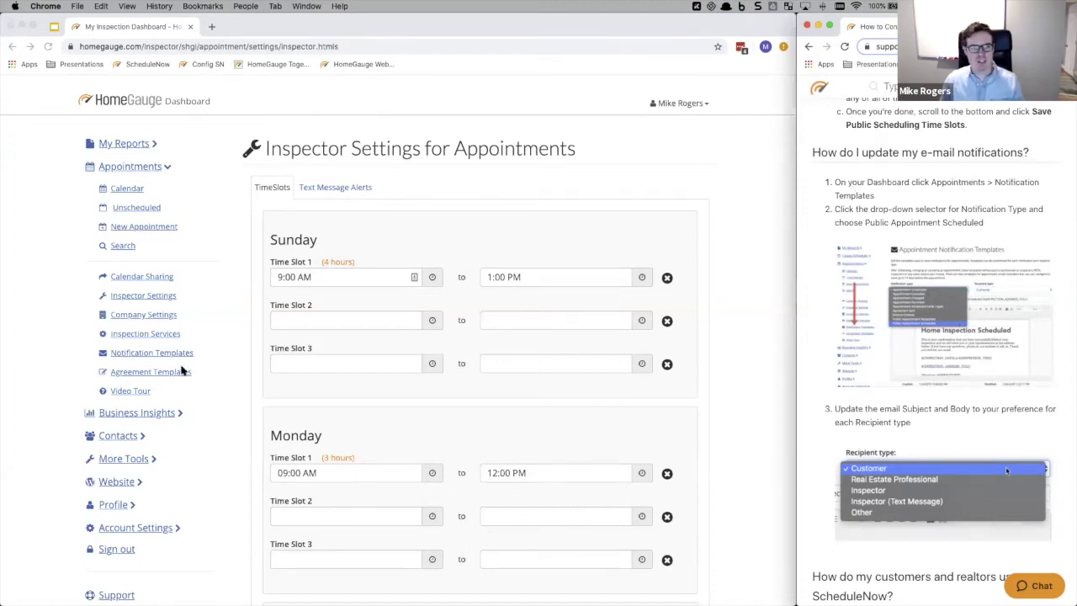
# - Open Notification Templates and select the Public Appointment Scheduled template
pyautogui.click(155, 353)
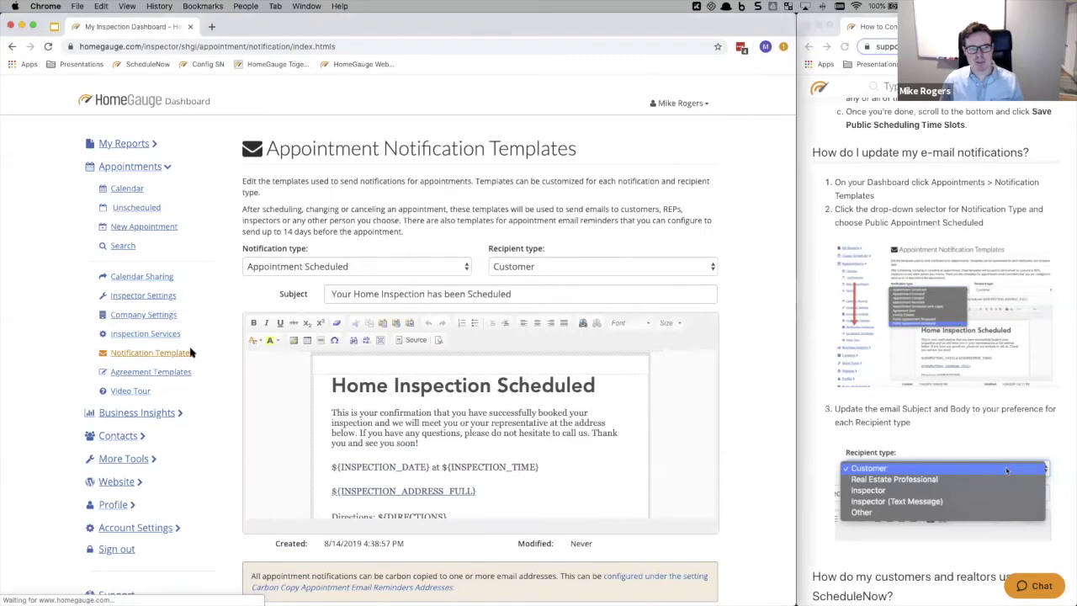
pyautogui.click(354, 266)
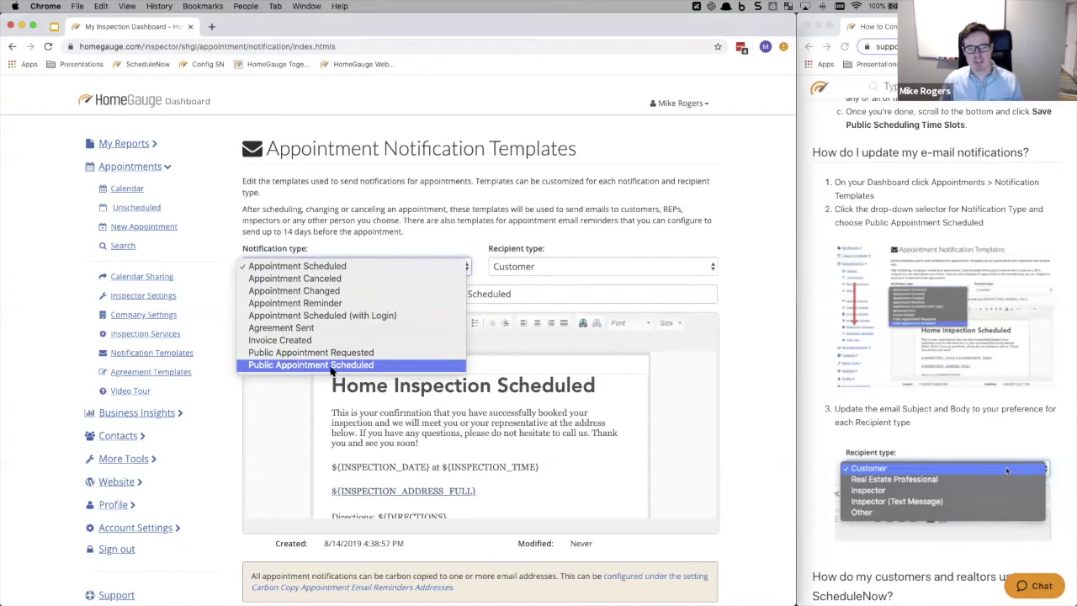
pyautogui.click(331, 365)
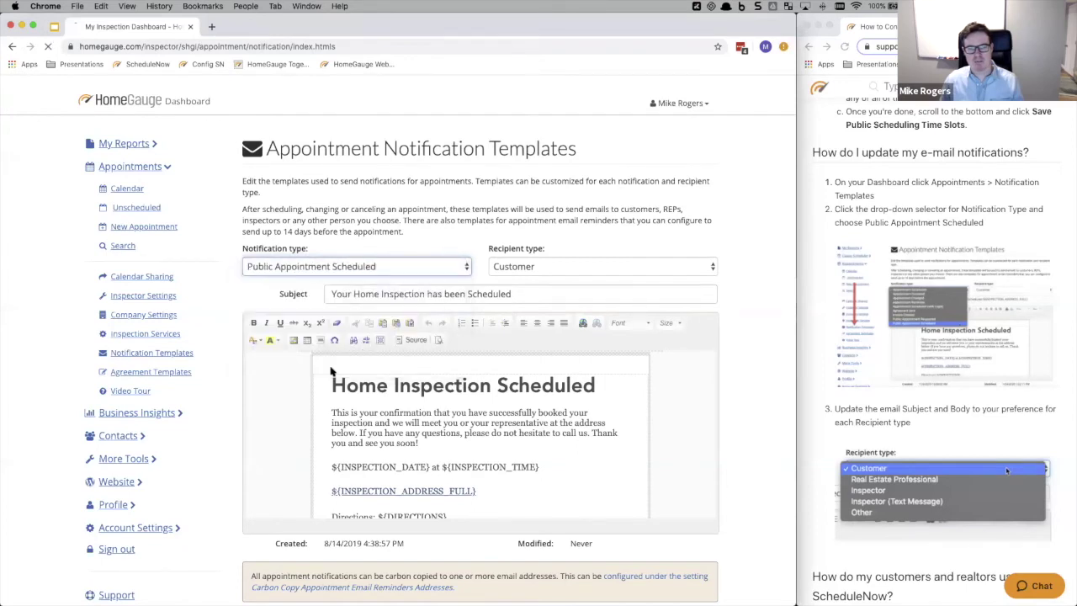
pyautogui.scroll(-2, 464, 276)
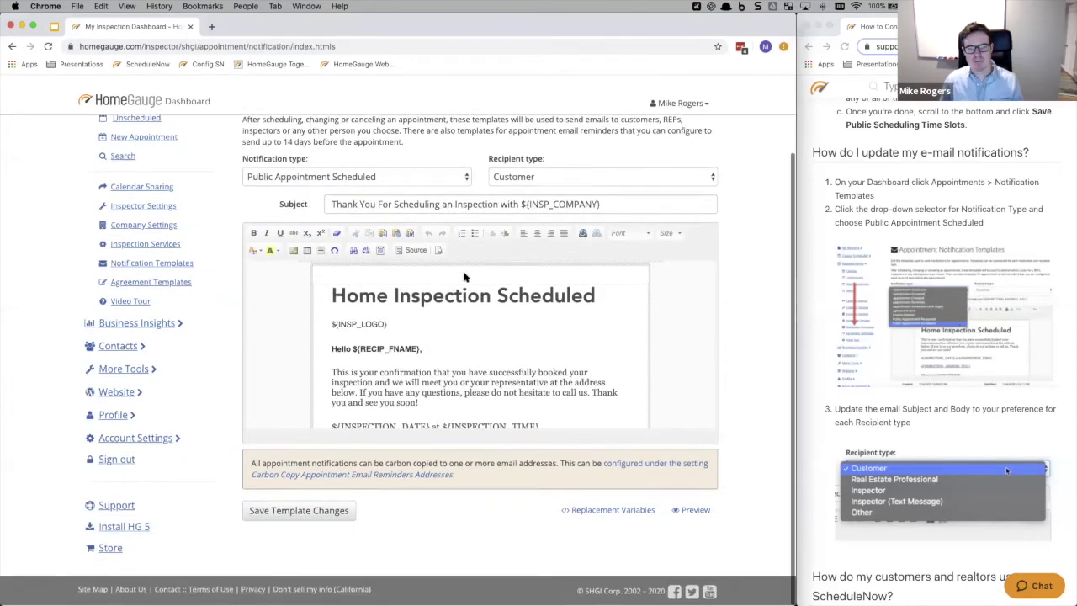
pyautogui.scroll(-1, 452, 337)
pyautogui.scroll(1, 452, 335)
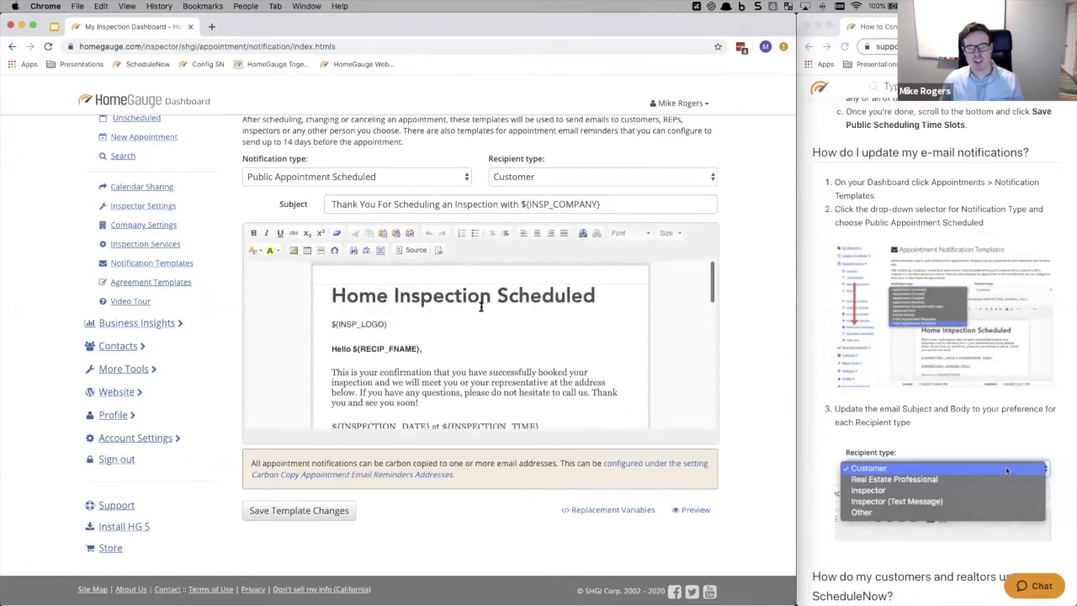
pyautogui.scroll(1, 471, 320)
# - Keep Customer as the recipient type and save the template changes
pyautogui.click(516, 233)
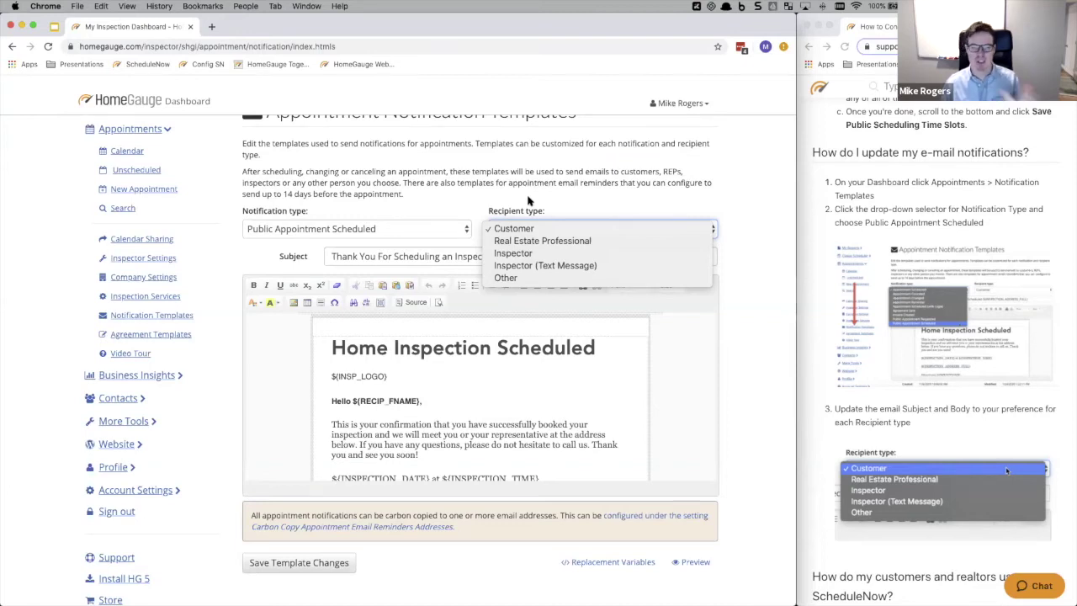
pyautogui.click(480, 204)
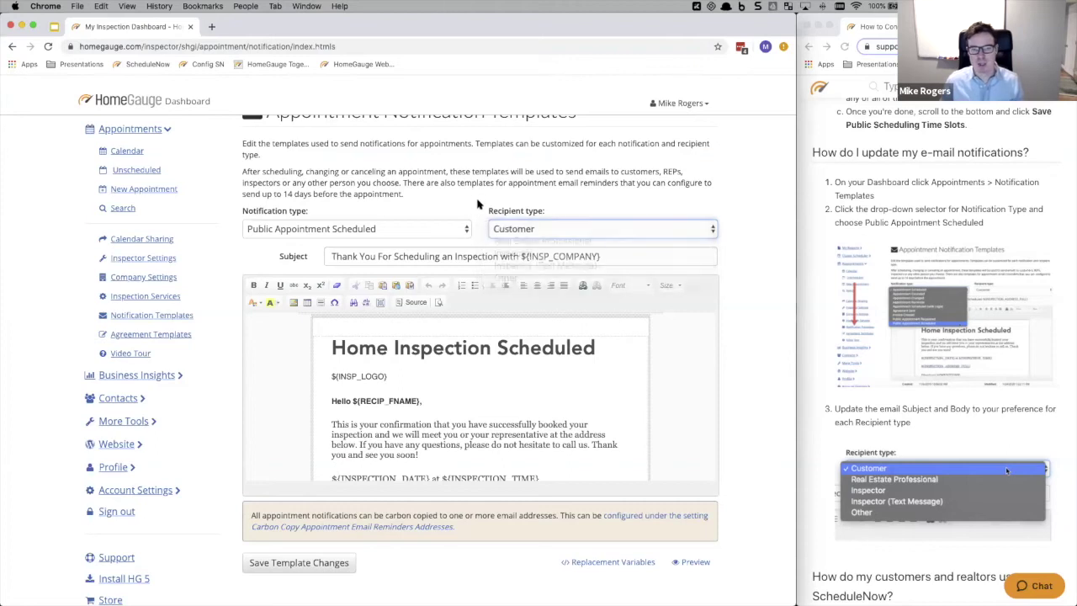
pyautogui.scroll(-3, 446, 387)
pyautogui.click(298, 562)
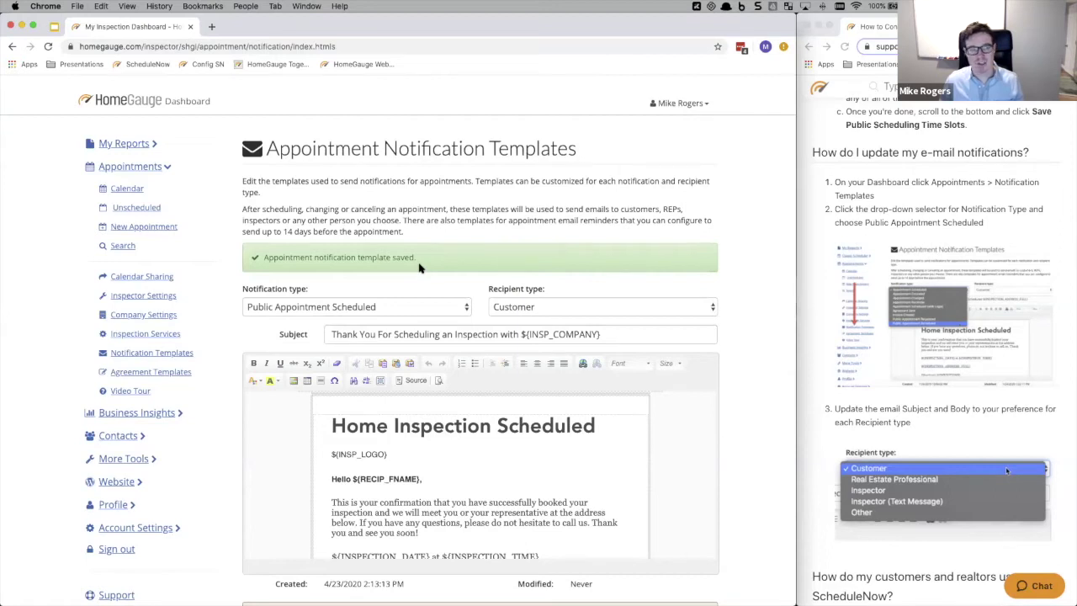
pyautogui.click(150, 316)
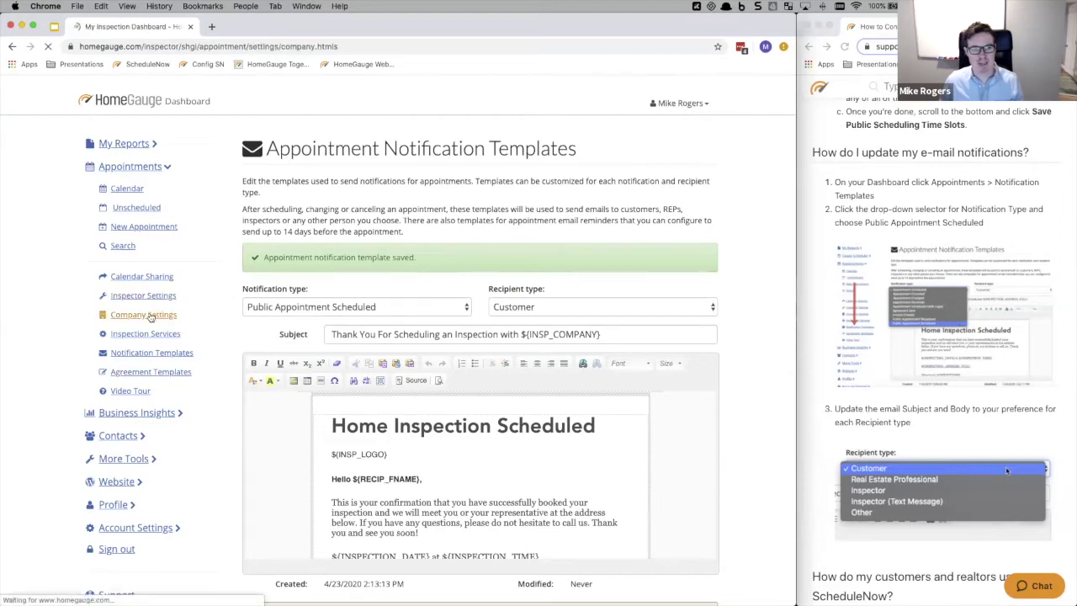
# - Open Public Appointment settings and bring up the Add Apt. To Your Site code dialog
pyautogui.click(418, 232)
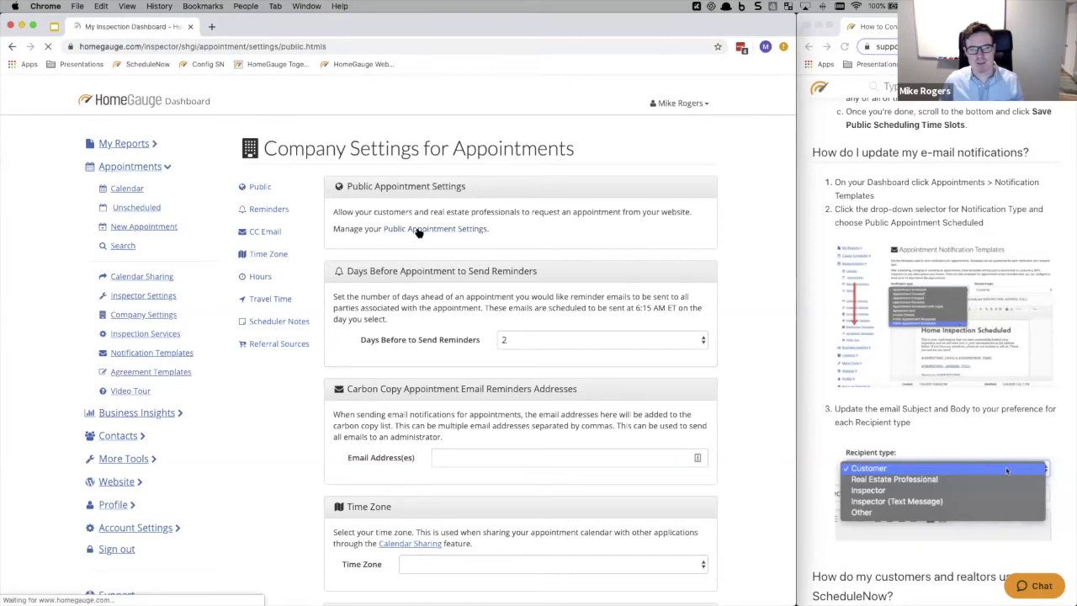
pyautogui.scroll(-10, 538, 339)
pyautogui.scroll(-5, 539, 338)
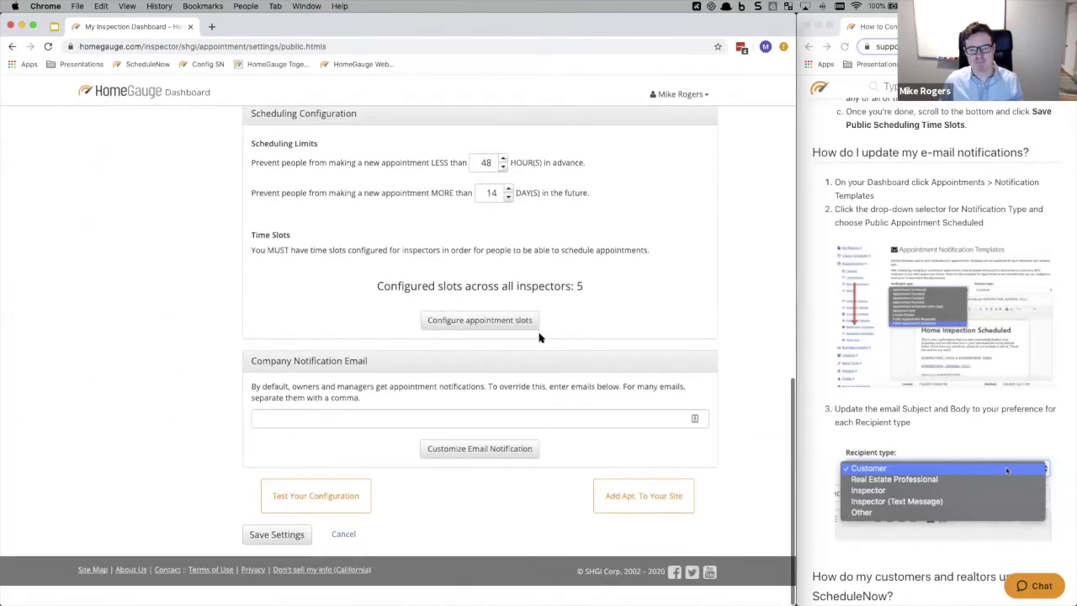
pyautogui.click(639, 506)
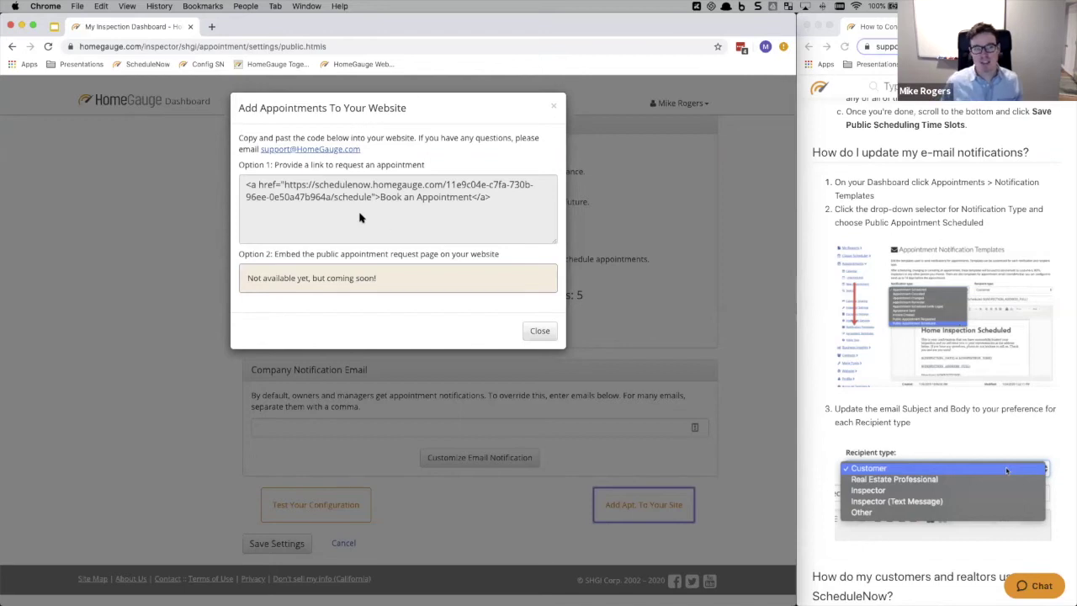
# - Copy the booking page URL from the link code's href, then close the dialog
pyautogui.click(282, 188)
pyautogui.moveTo(284, 186); pyautogui.dragTo(370, 200)
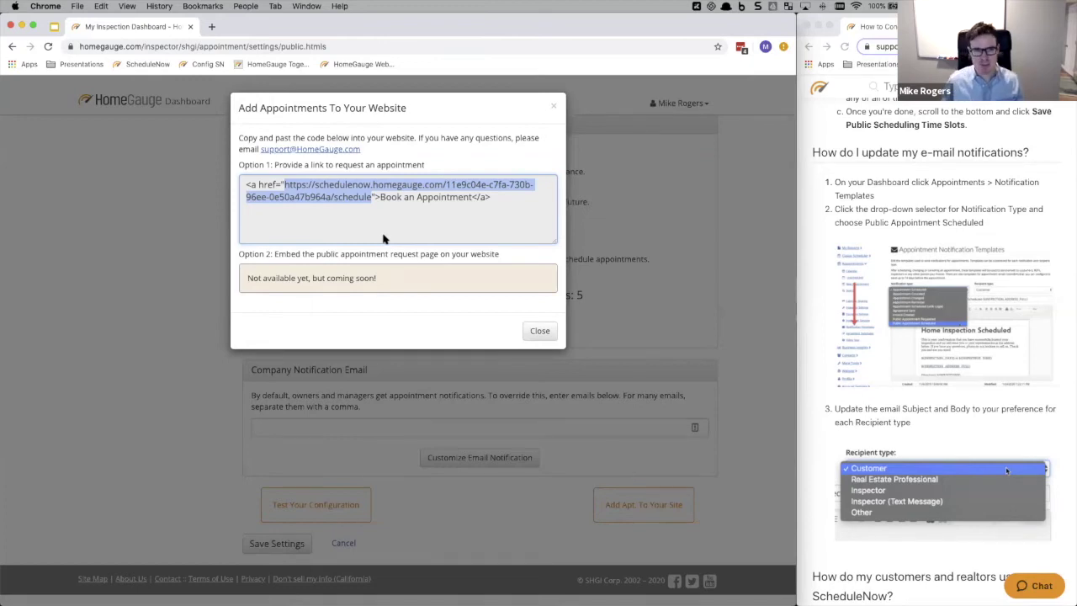
pyautogui.rightClick(340, 185)
pyautogui.click(360, 209)
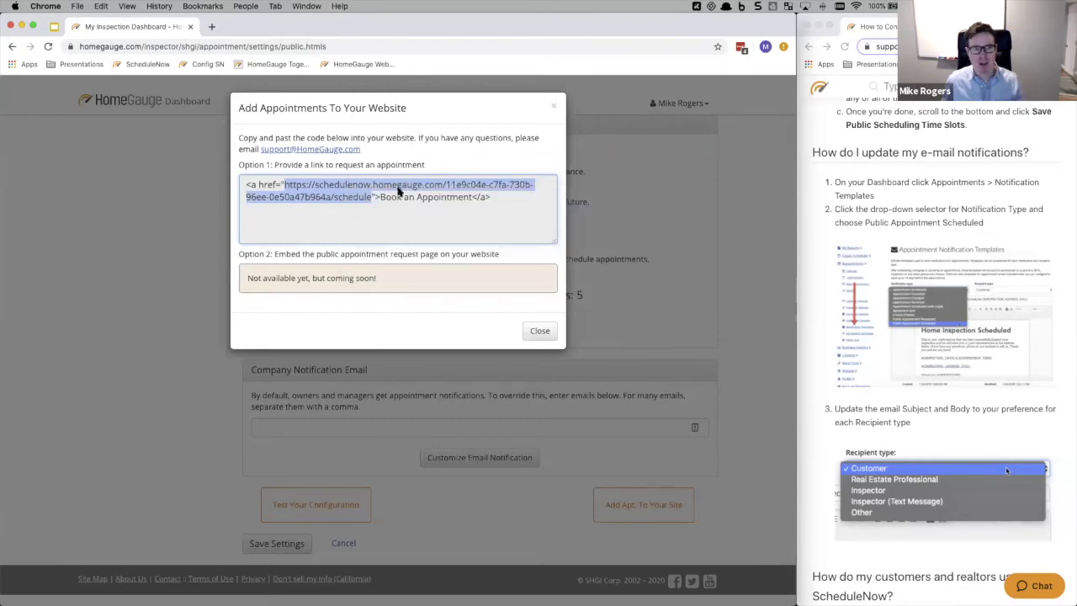
pyautogui.click(539, 330)
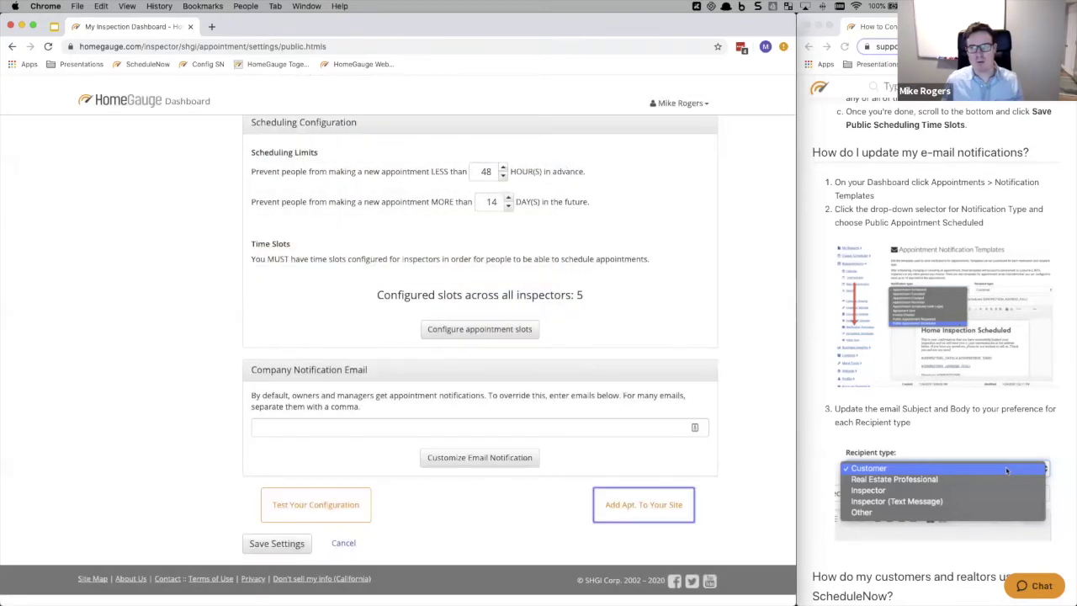
pyautogui.click(1064, 46)
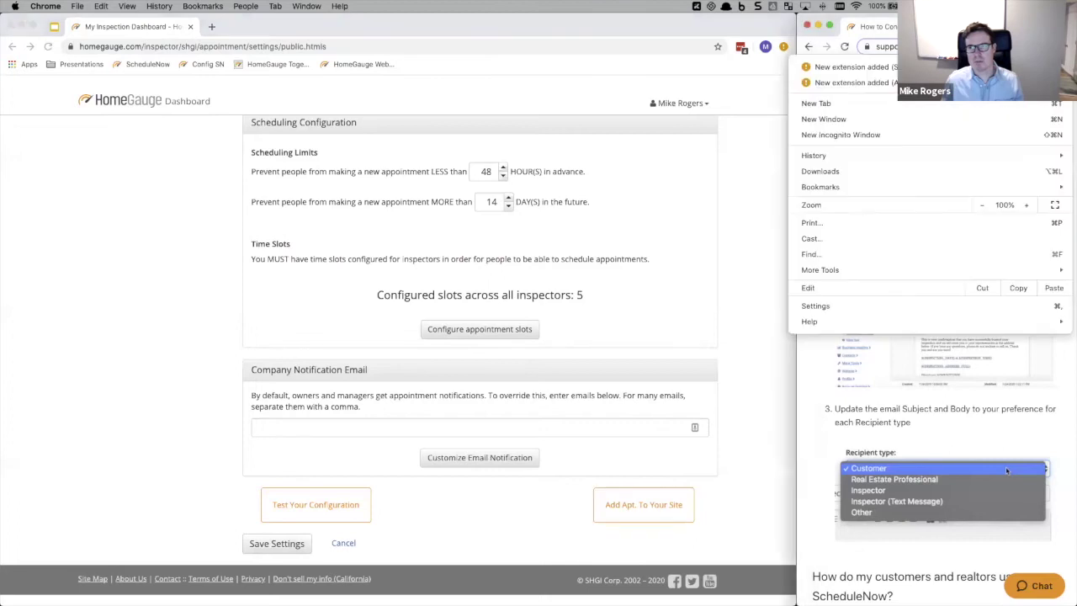
pyautogui.click(841, 135)
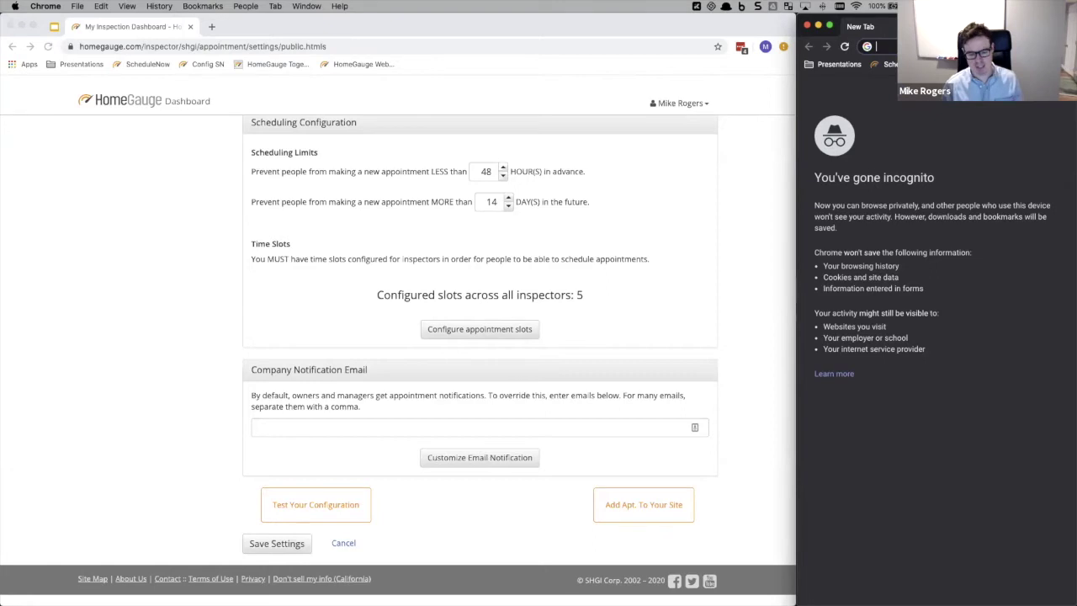
pyautogui.hotkey('ctrl', 'v')
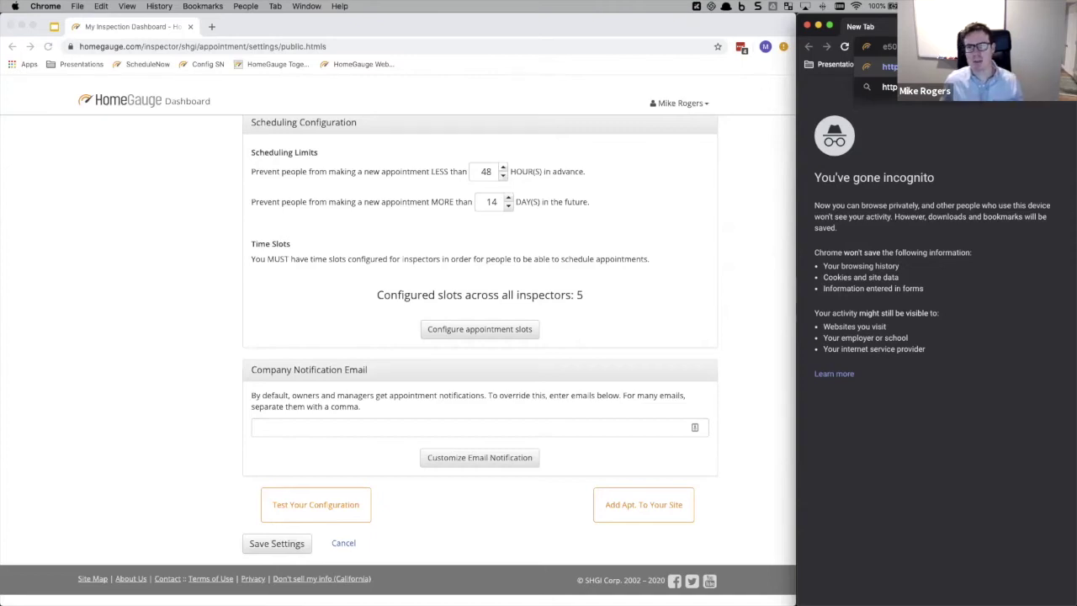
pyautogui.click(863, 67)
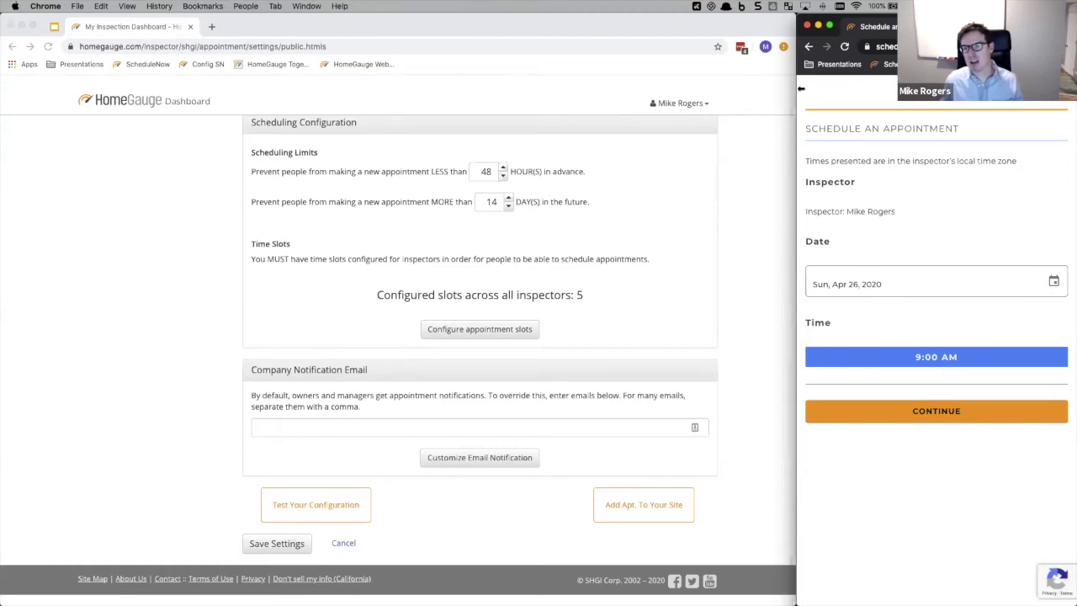
pyautogui.moveTo(800, 87); pyautogui.dragTo(165, 111)
pyautogui.scroll(-3, 665, 179)
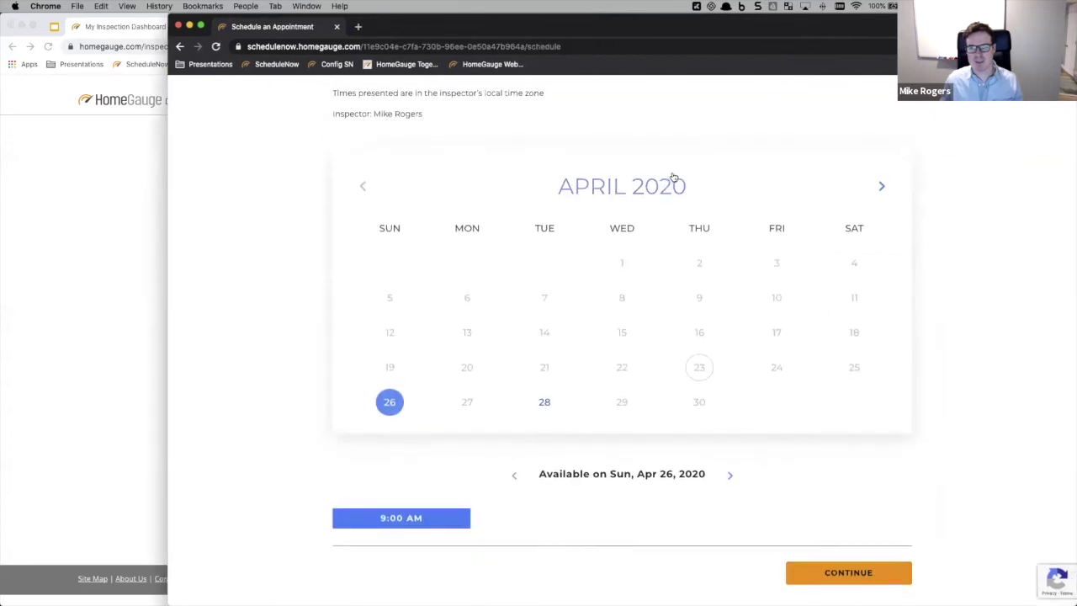
pyautogui.scroll(3, 673, 177)
pyautogui.rightClick(388, 47)
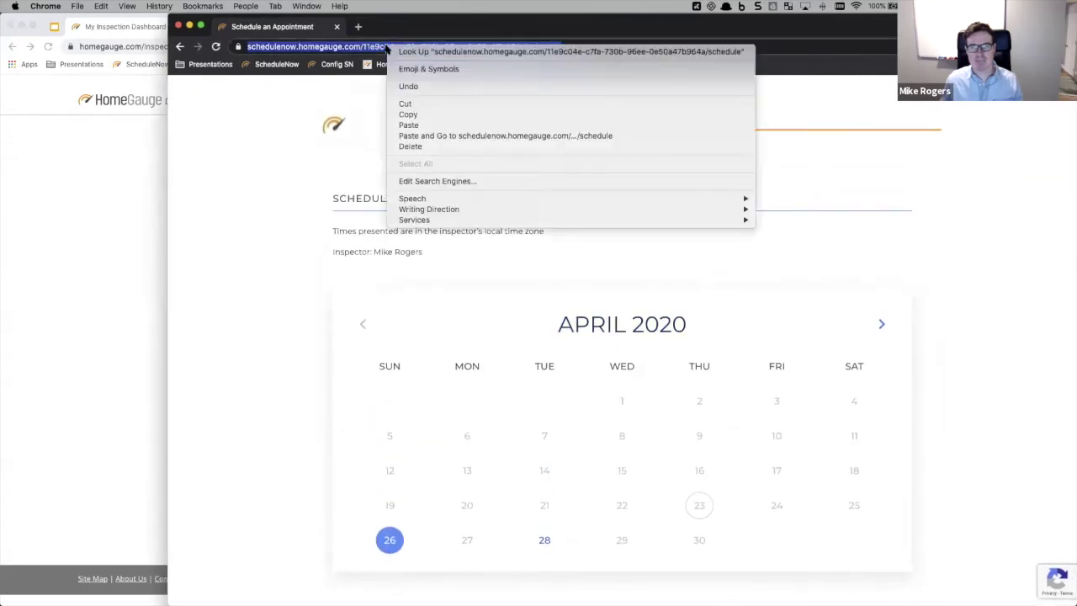
pyautogui.click(409, 114)
pyautogui.click(179, 26)
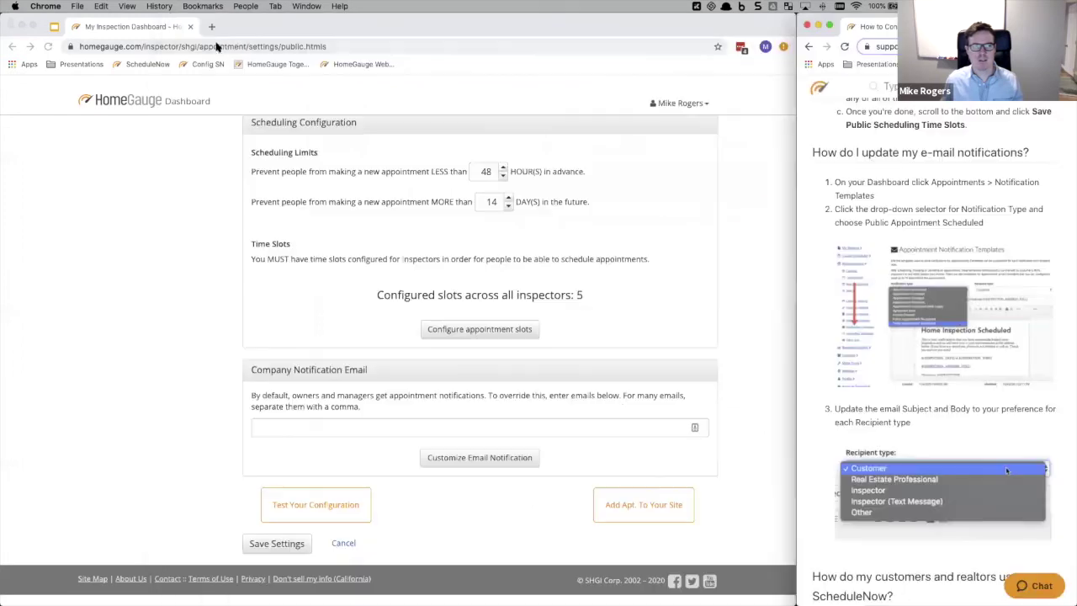
# - Sign out of the HomeGauge dashboard
pyautogui.click(199, 46)
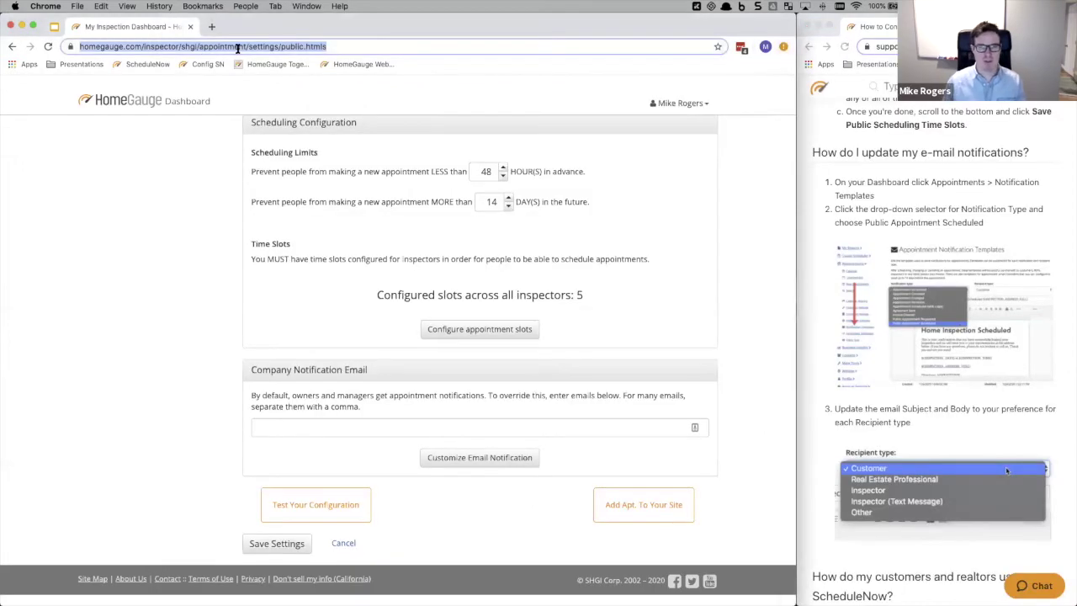
pyautogui.click(681, 102)
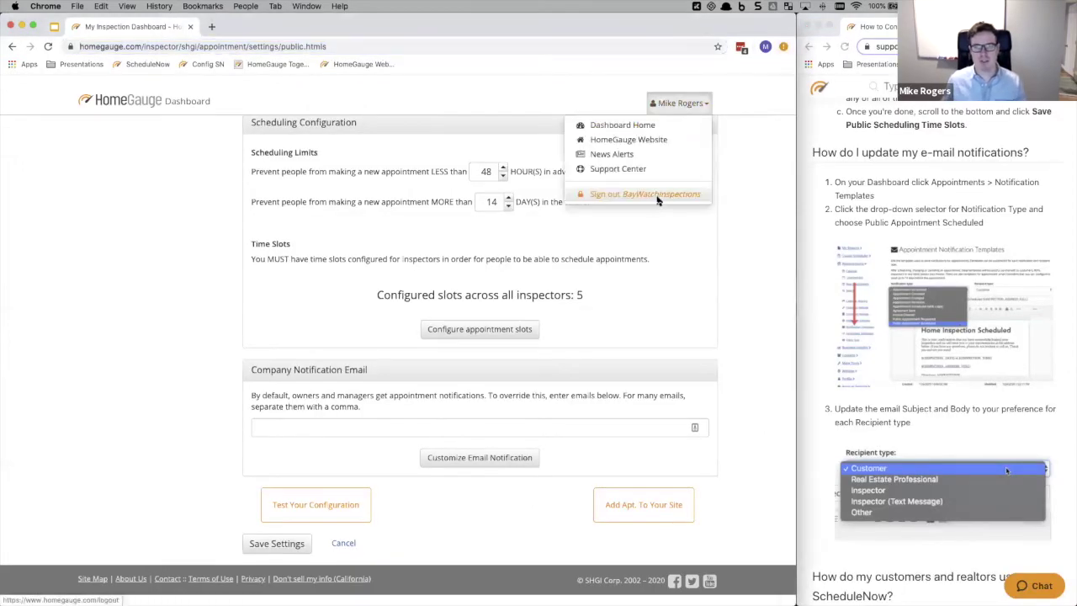
pyautogui.click(658, 200)
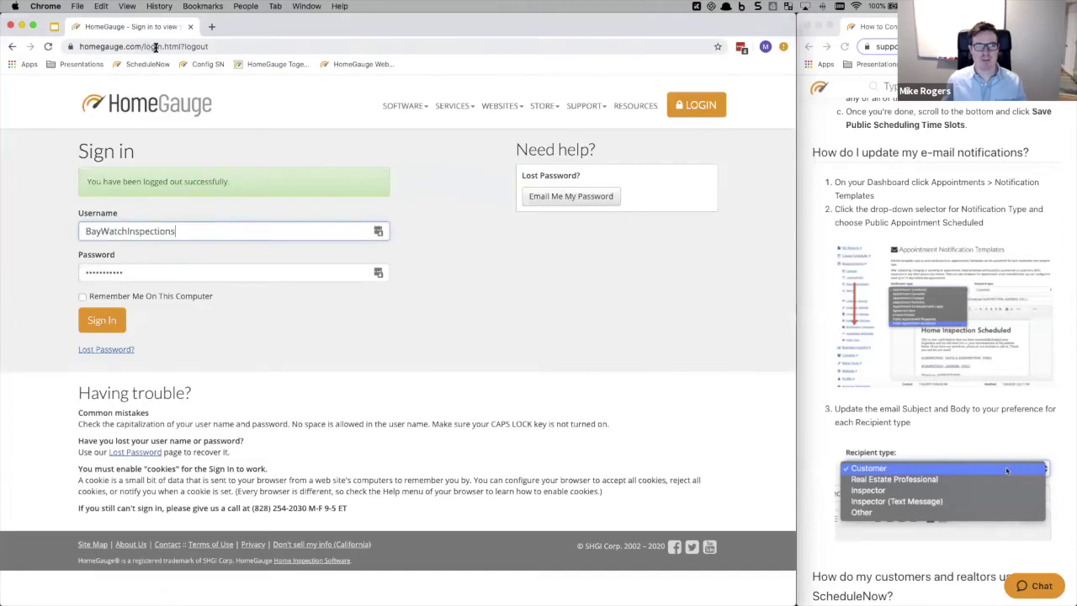
# - Load the copied ScheduleNow booking URL and resize the window to show the calendar
pyautogui.click(155, 46)
pyautogui.press('super+v')
pyautogui.press('Return')
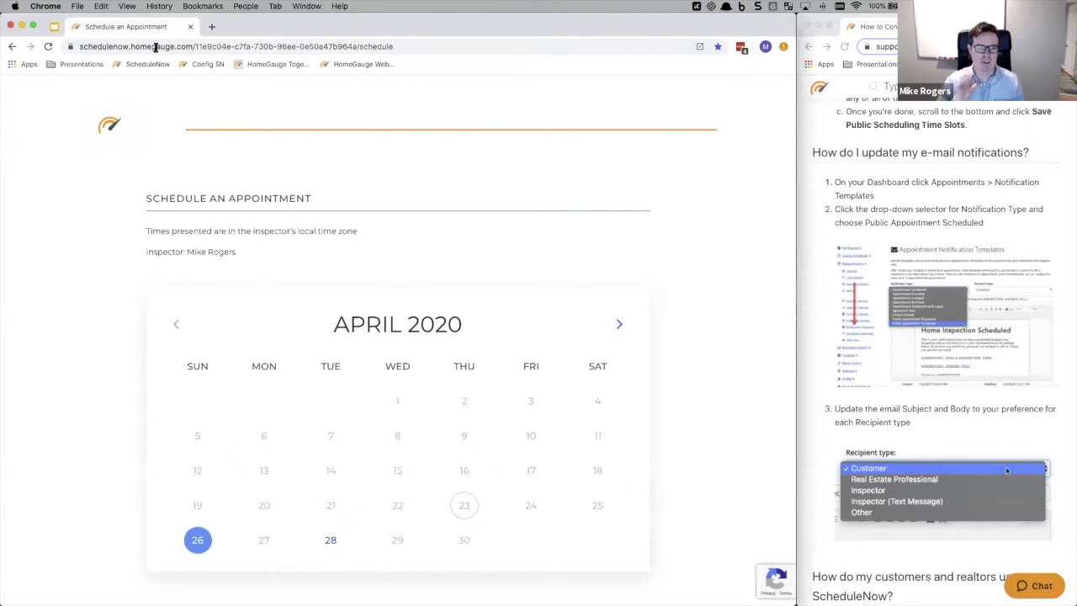
pyautogui.moveTo(795, 57); pyautogui.dragTo(182, 72)
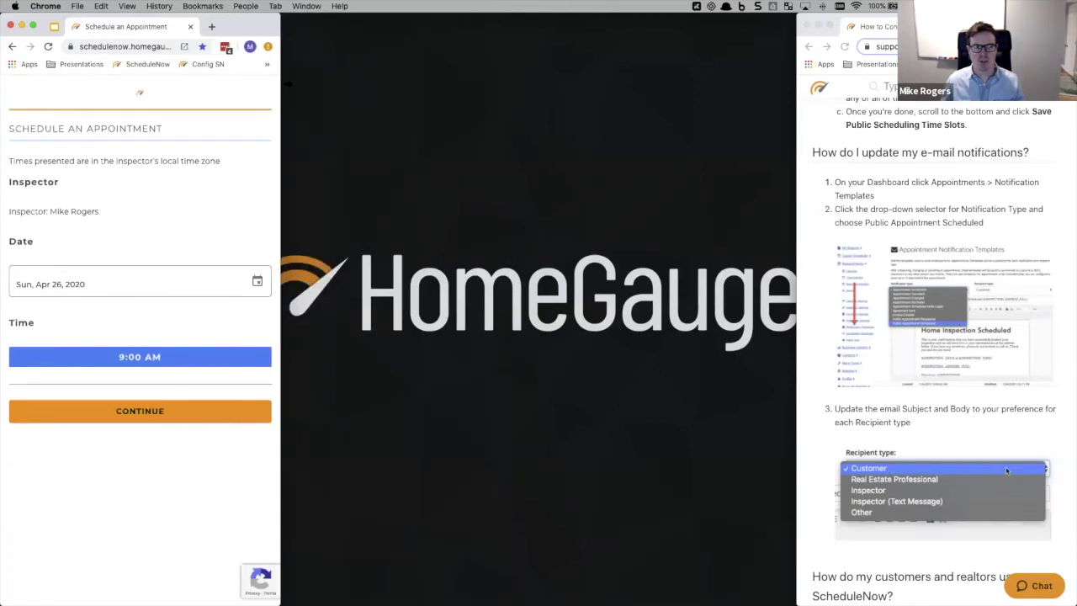
pyautogui.moveTo(278, 86); pyautogui.dragTo(797, 101)
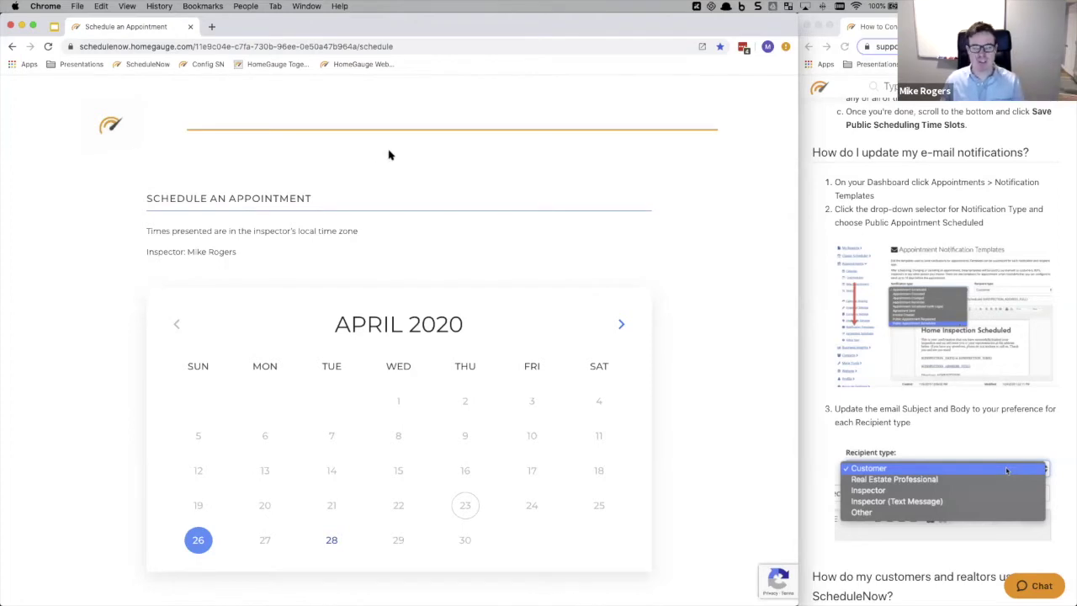
pyautogui.scroll(-1, 622, 181)
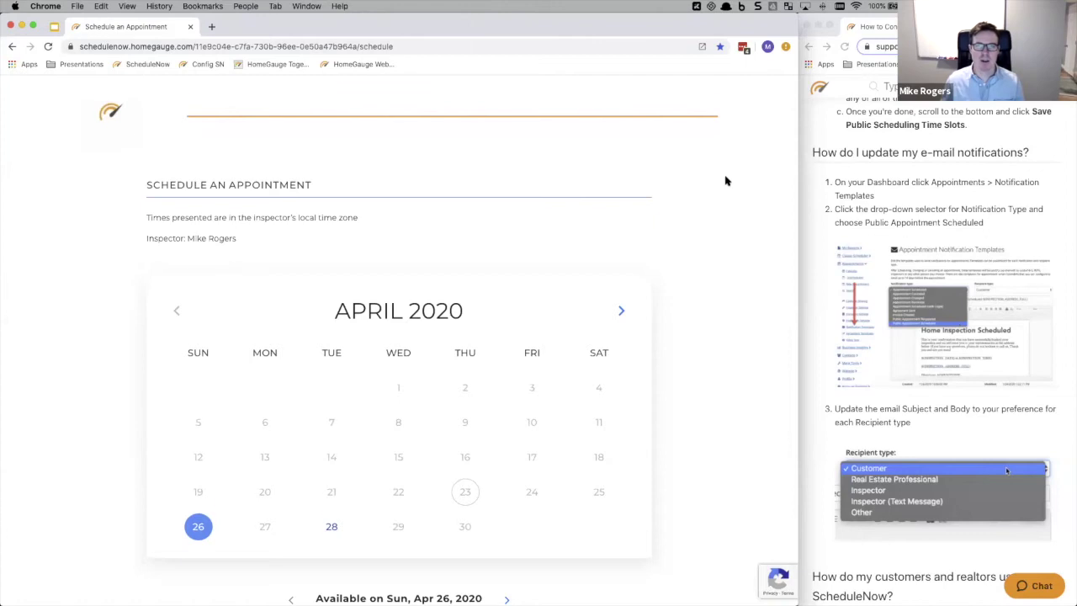
# - Compare times for April 28 and May 4–6, settling on Tue, May 5, 2020
pyautogui.scroll(-3, 725, 179)
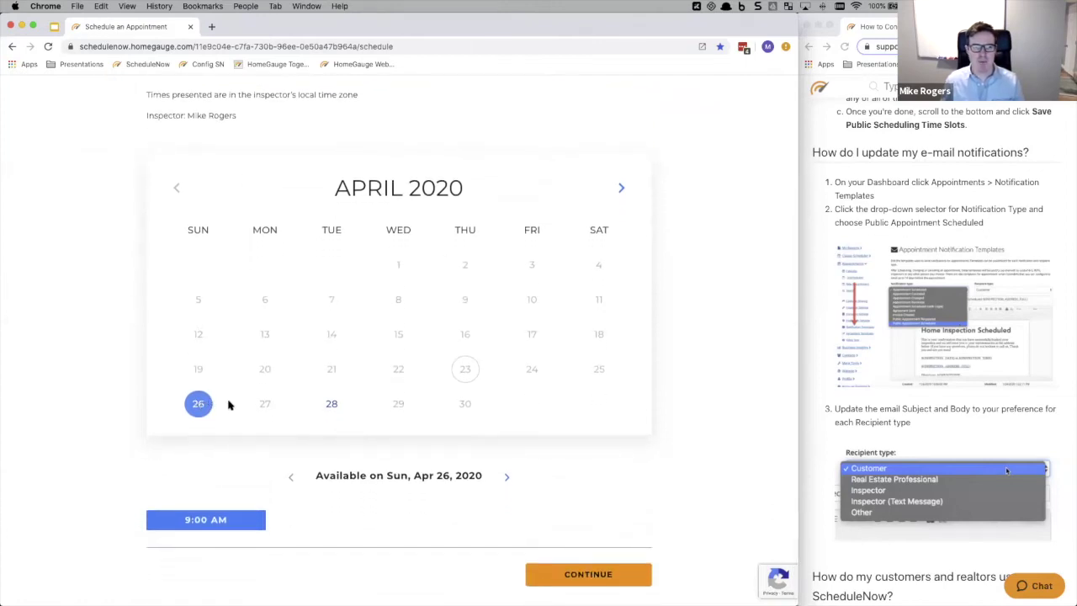
pyautogui.scroll(-1, 284, 403)
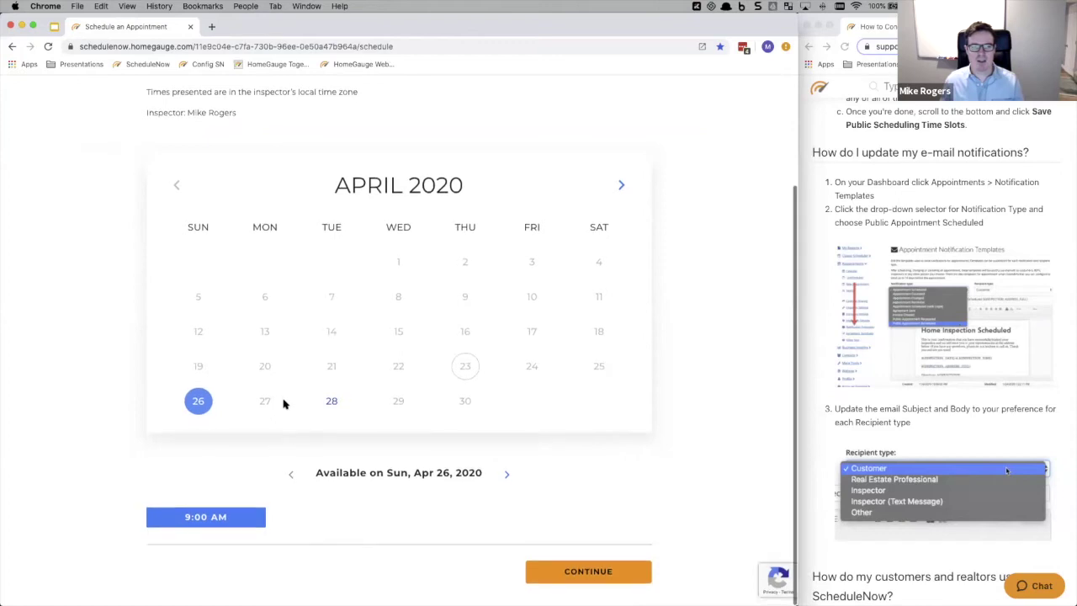
pyautogui.click(332, 403)
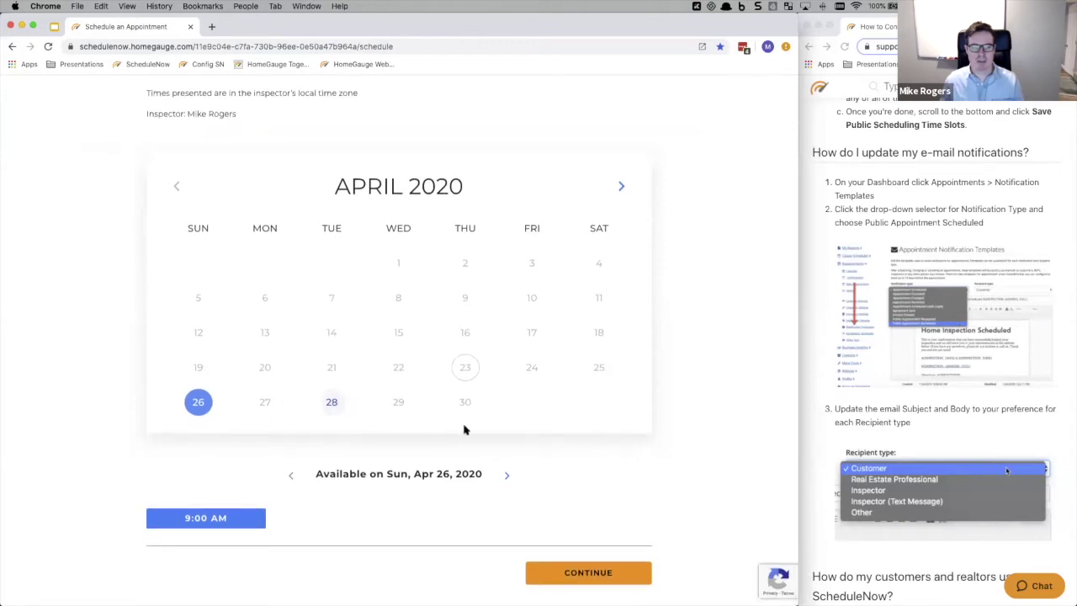
pyautogui.click(504, 476)
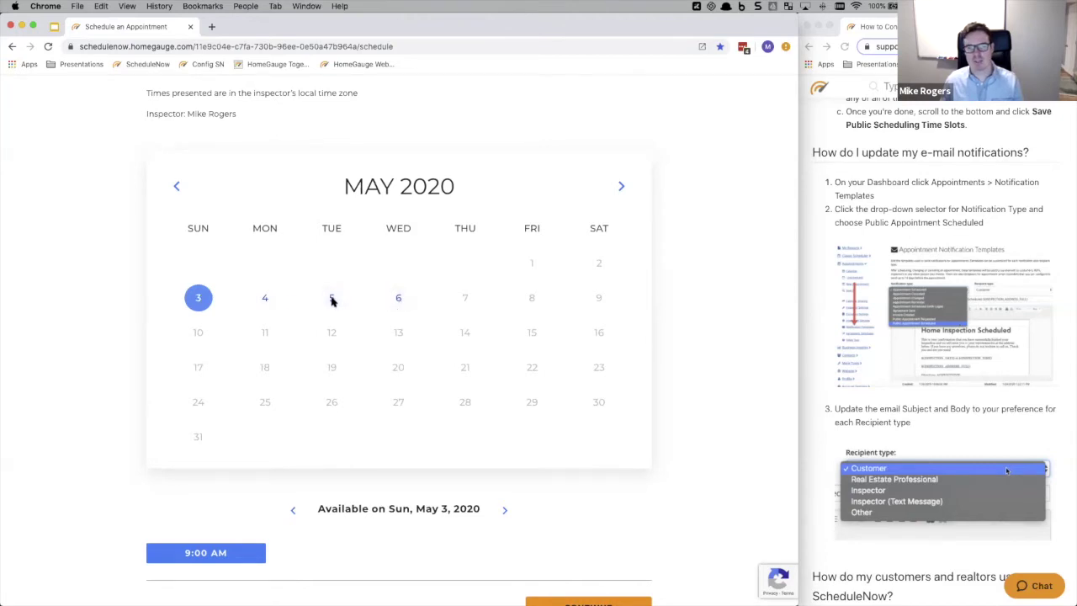
pyautogui.click(264, 298)
pyautogui.click(336, 297)
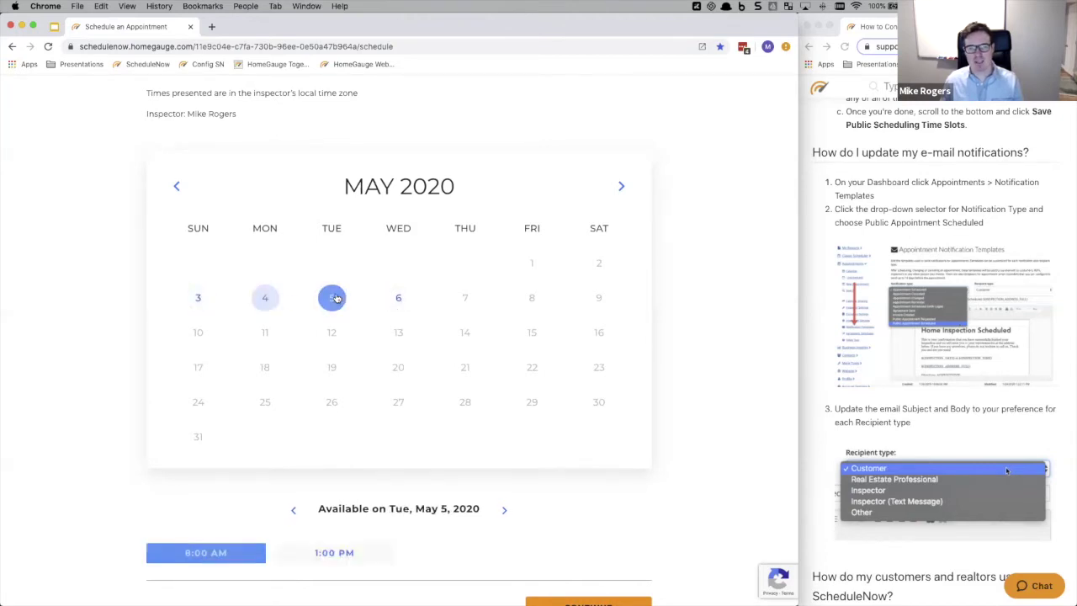
pyautogui.click(395, 299)
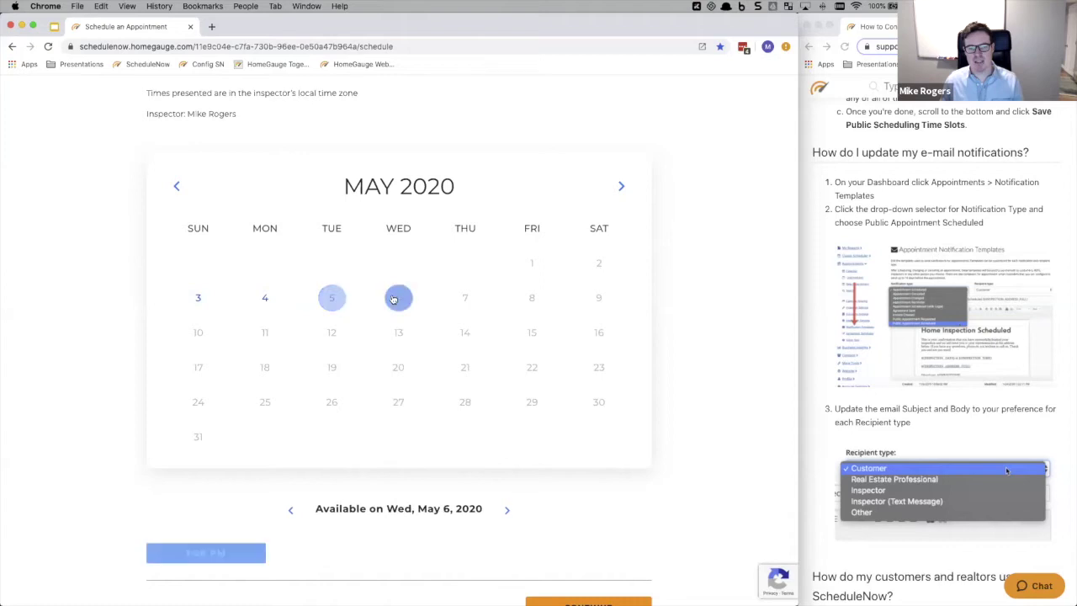
pyautogui.click(331, 299)
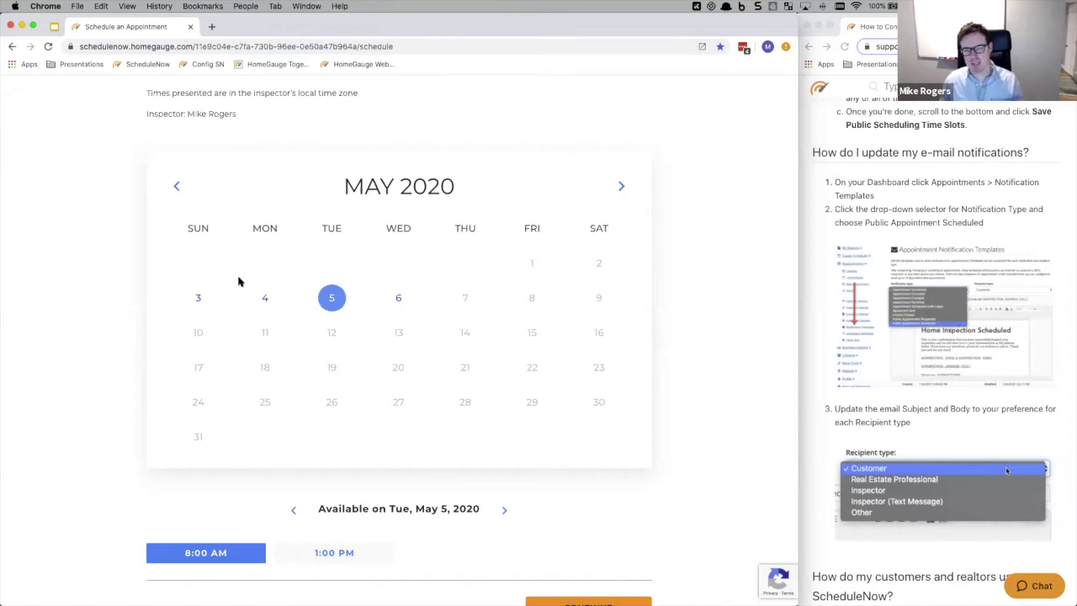
pyautogui.click(322, 554)
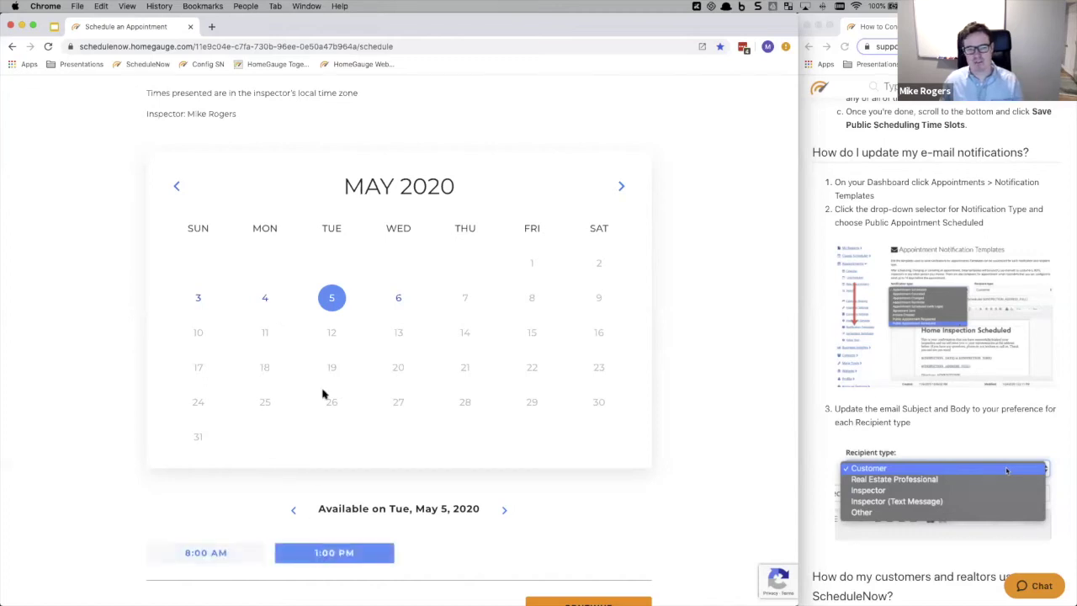
pyautogui.click(263, 298)
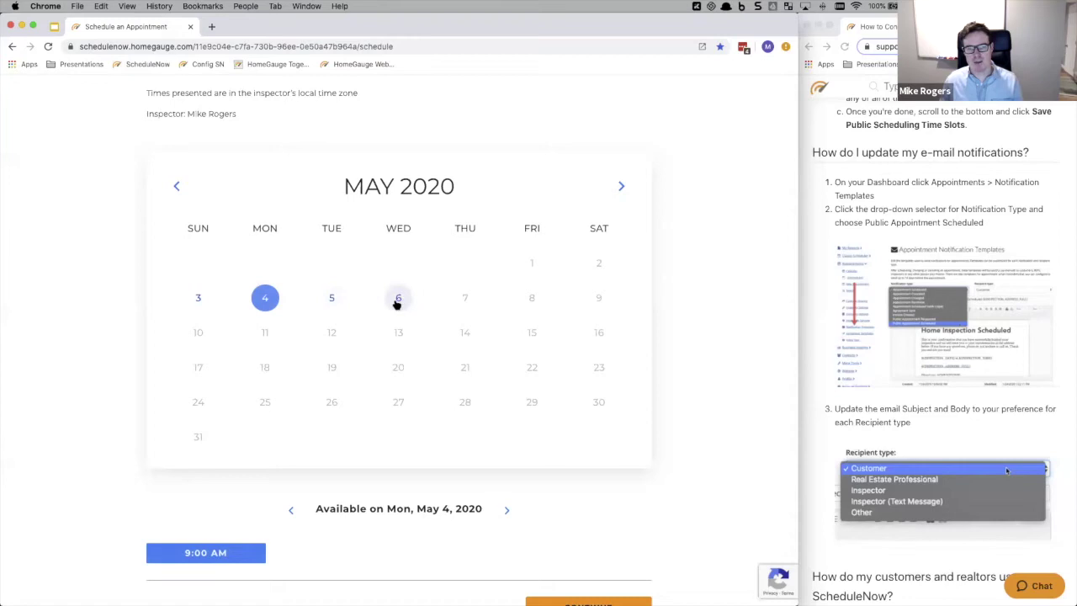
pyautogui.click(329, 297)
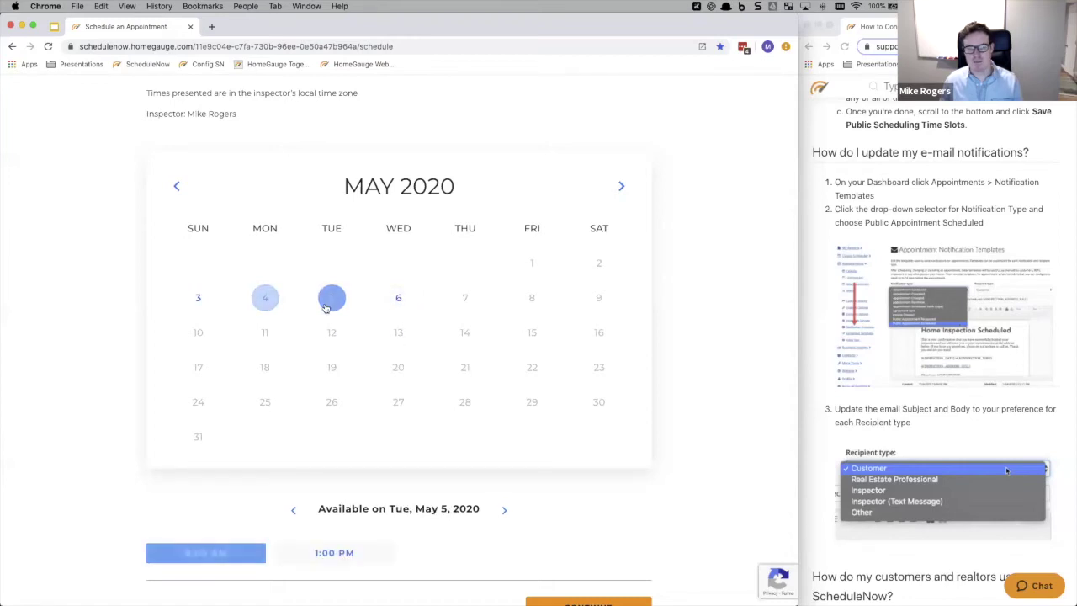
# - Choose the 8:00 AM slot on May 5 and continue to Property Location
pyautogui.scroll(1, 313, 315)
pyautogui.scroll(2, 313, 316)
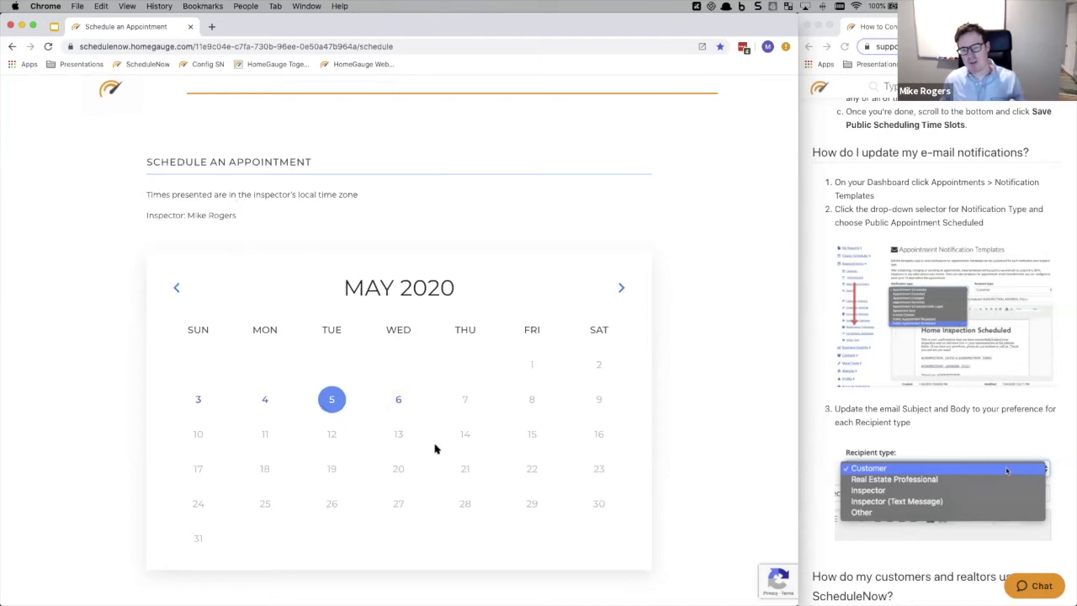
pyautogui.scroll(-3, 529, 303)
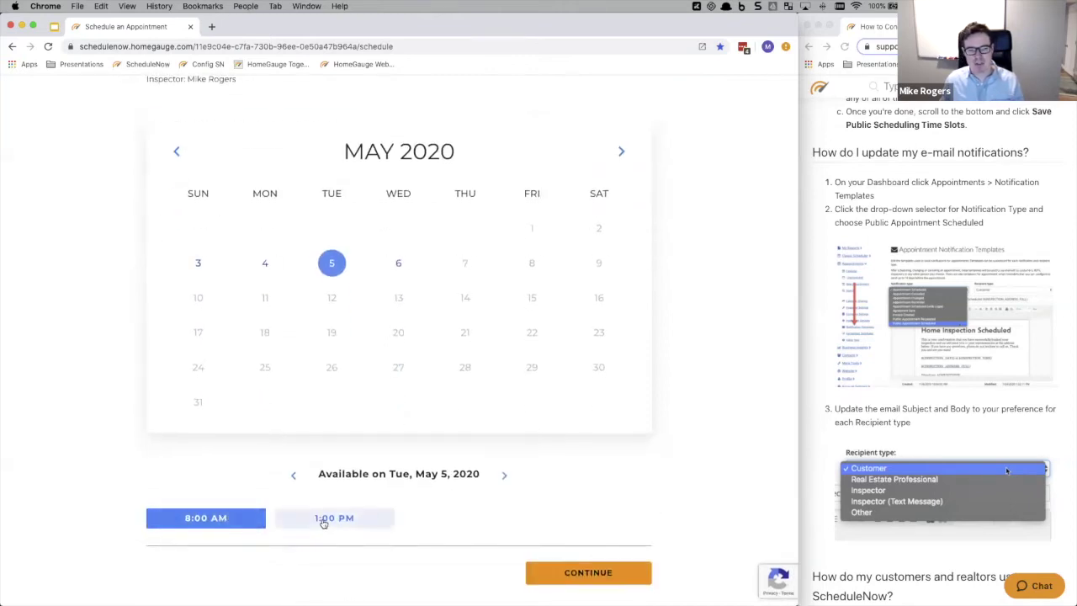
pyautogui.click(241, 519)
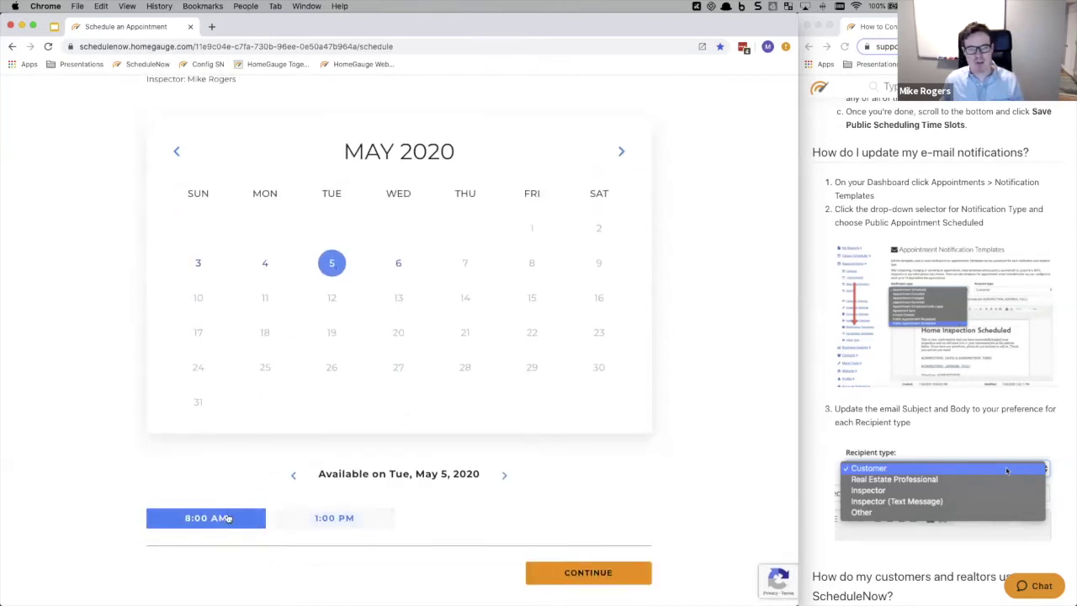
pyautogui.click(588, 572)
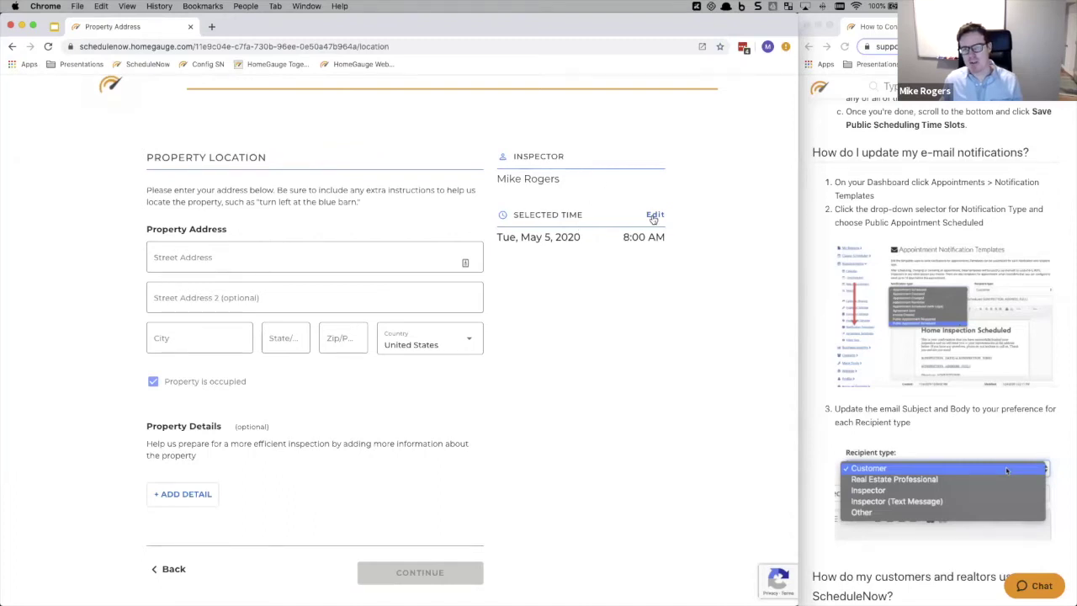
pyautogui.click(211, 253)
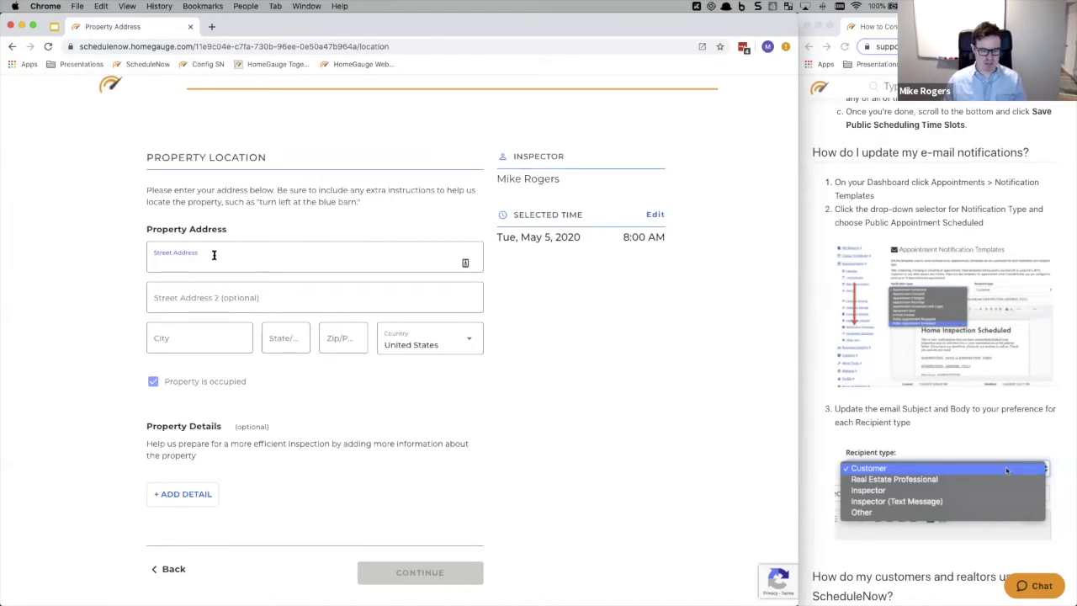
pyautogui.write('2123')
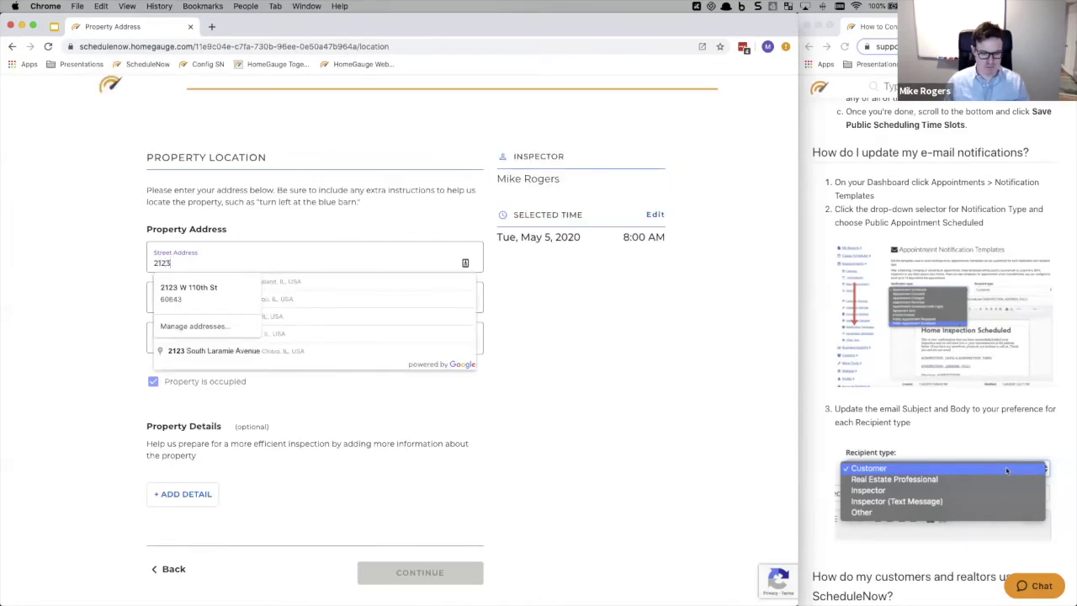
pyautogui.press('BackSpace')
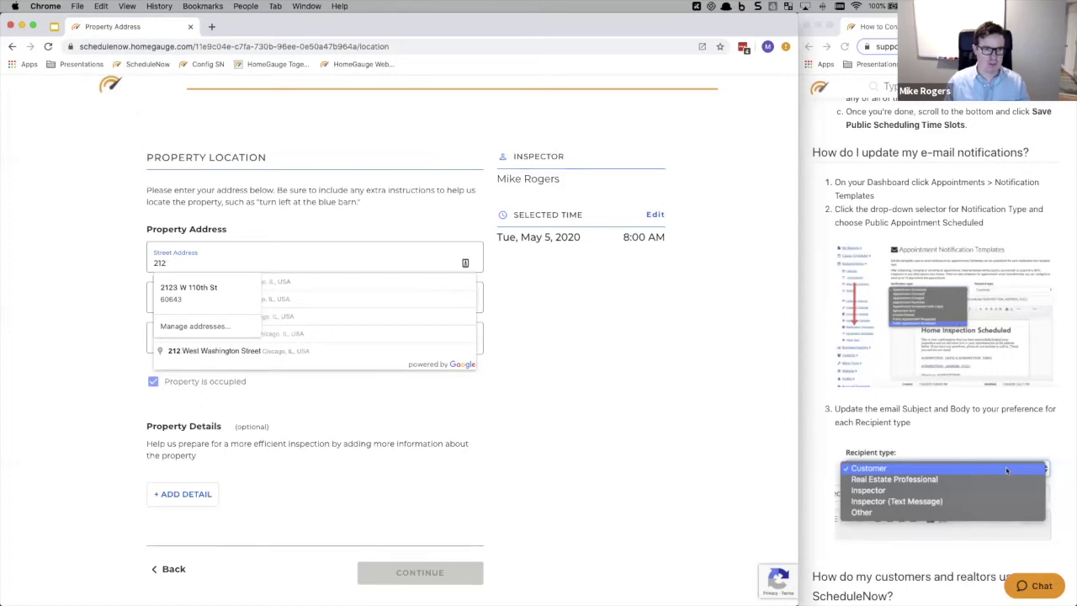
pyautogui.write('0')
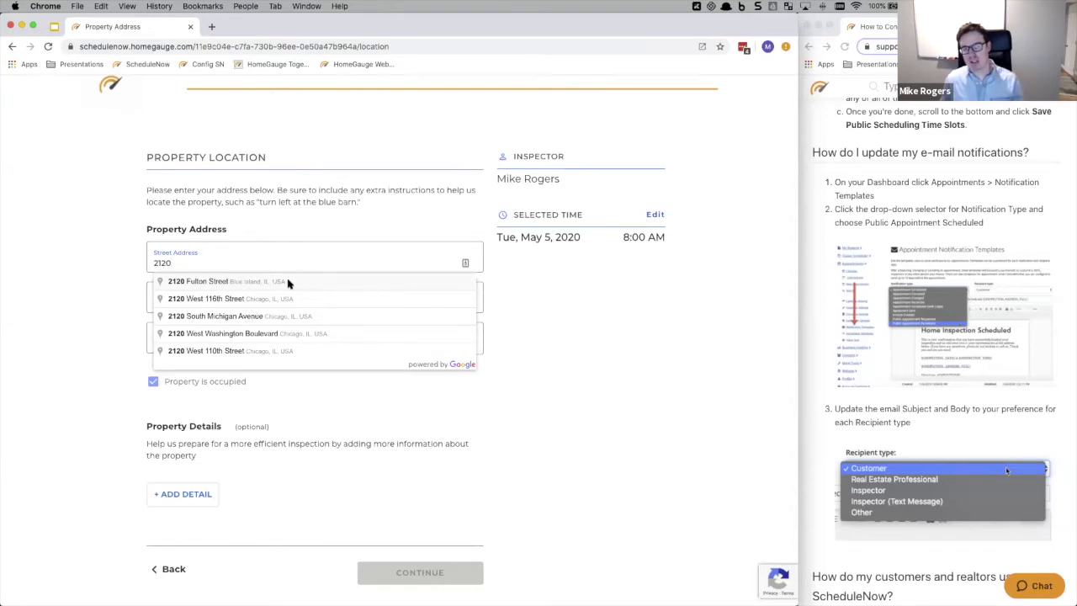
pyautogui.click(288, 282)
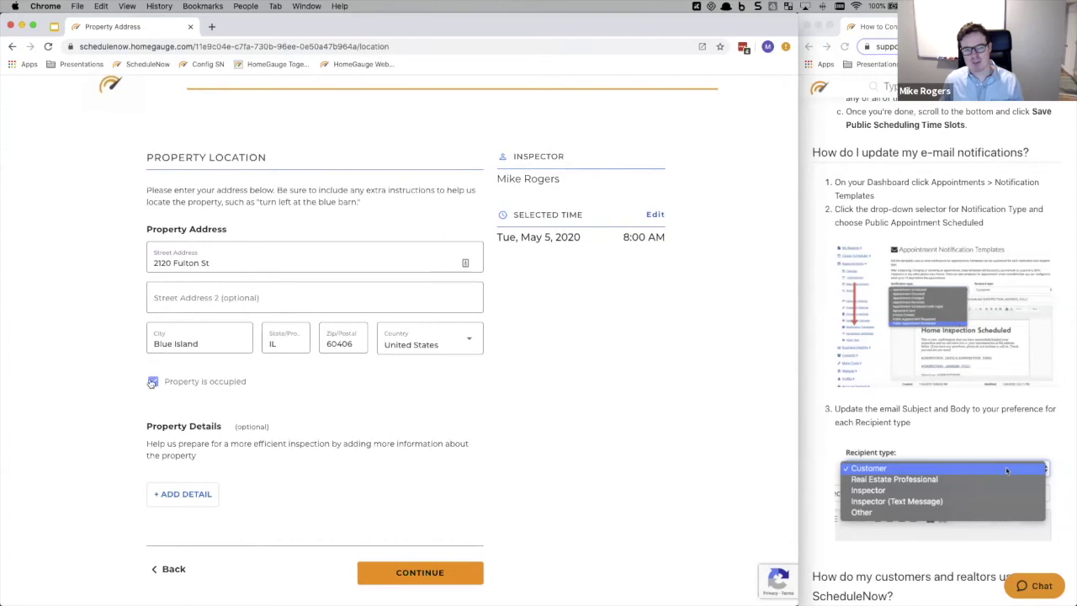
pyautogui.click(196, 495)
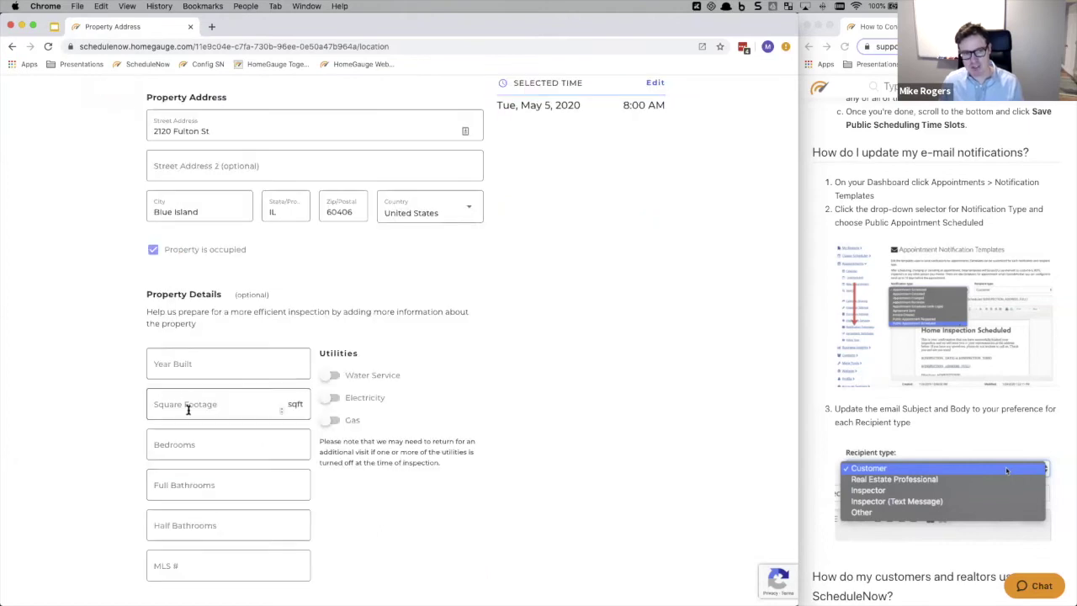
# - Mark water, electricity and gas as on and enter 1200 square feet
pyautogui.click(332, 375)
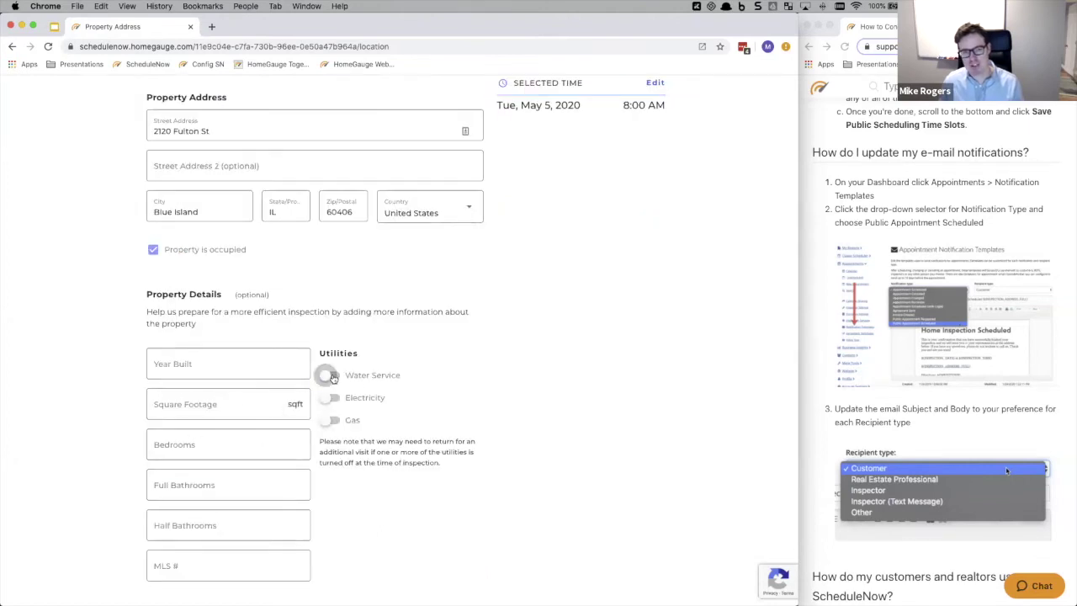
pyautogui.click(330, 398)
pyautogui.click(332, 419)
pyautogui.click(202, 402)
pyautogui.write('1200')
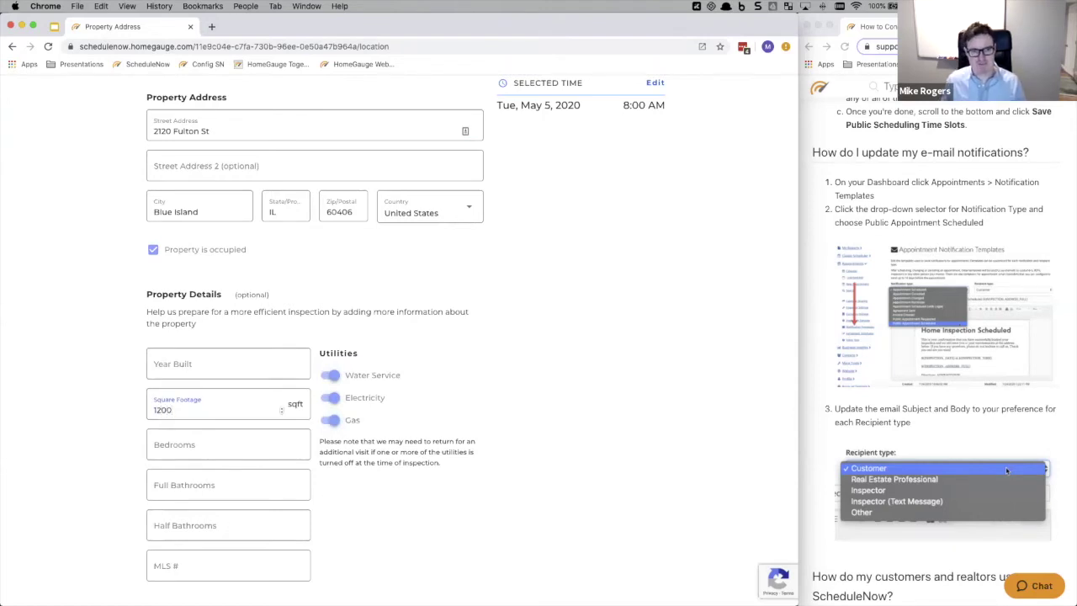
pyautogui.scroll(3, 507, 295)
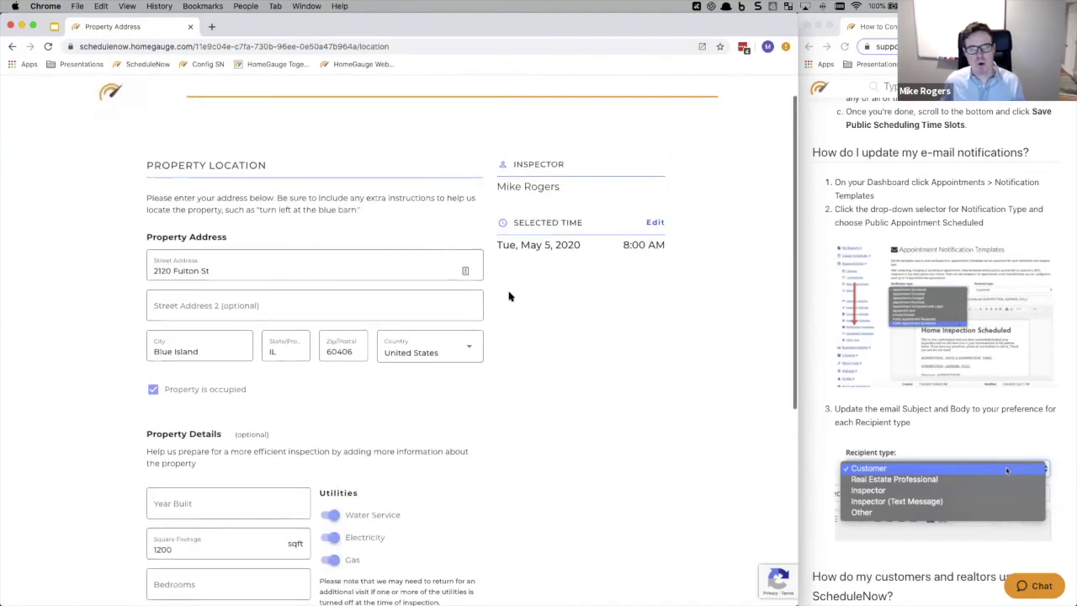
pyautogui.scroll(1, 511, 298)
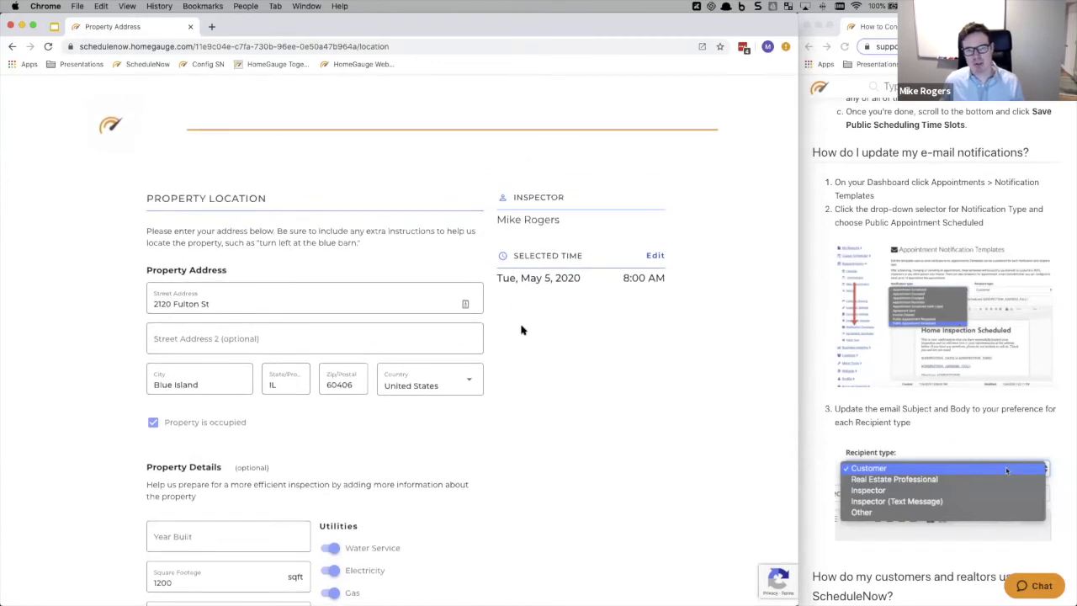
pyautogui.scroll(-3, 523, 341)
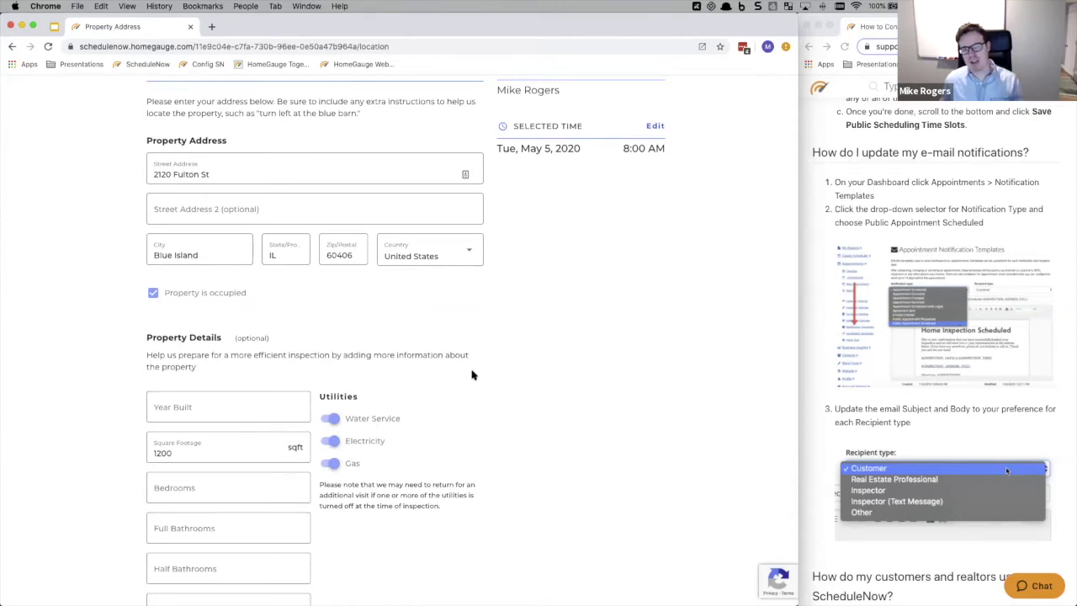
pyautogui.scroll(3, 471, 375)
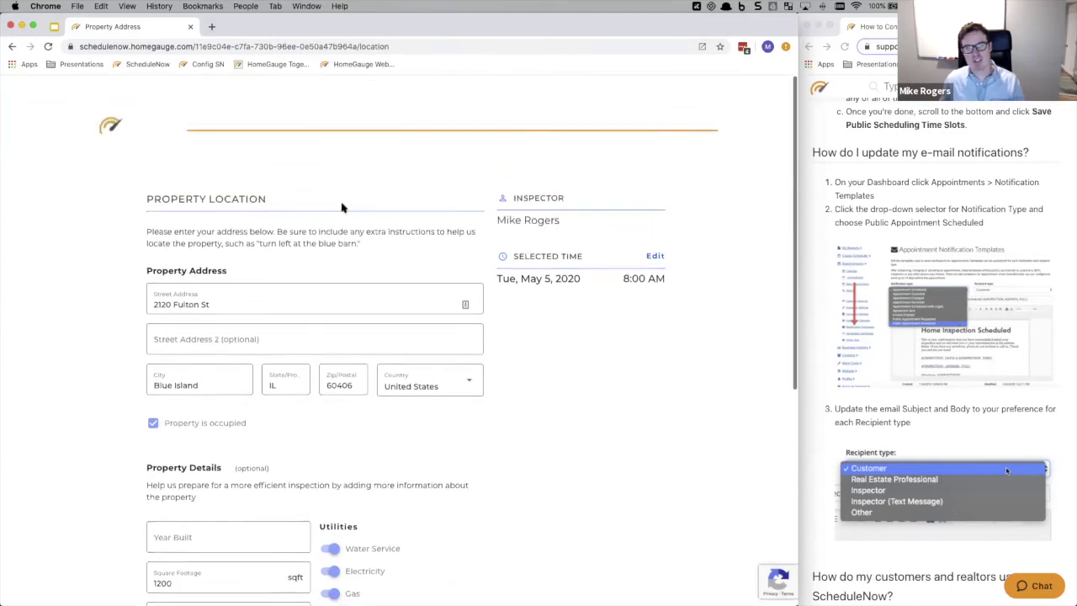
pyautogui.scroll(-4, 509, 457)
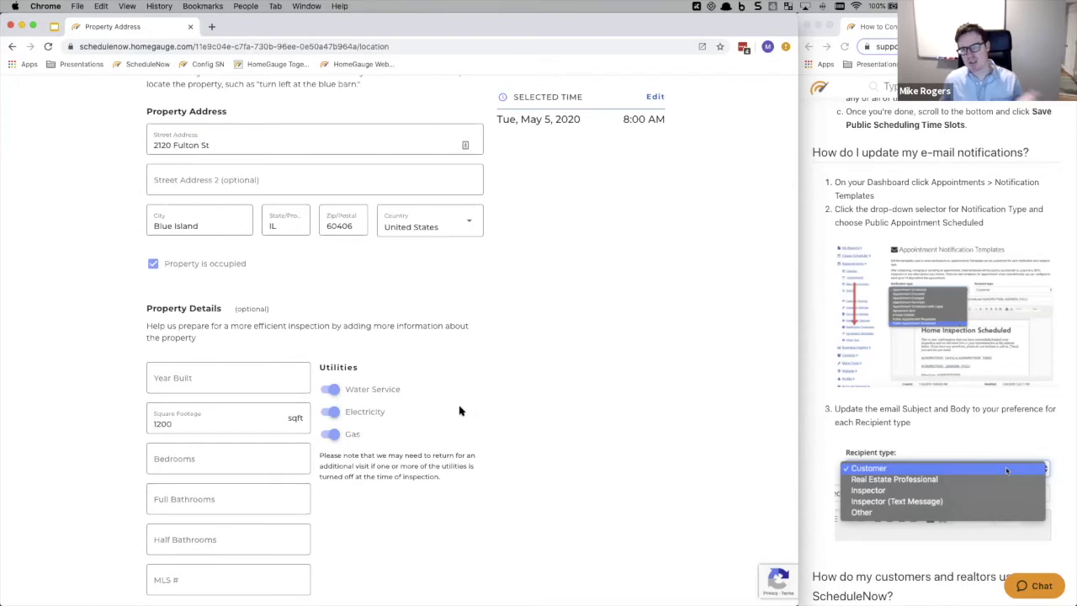
pyautogui.scroll(-5, 471, 392)
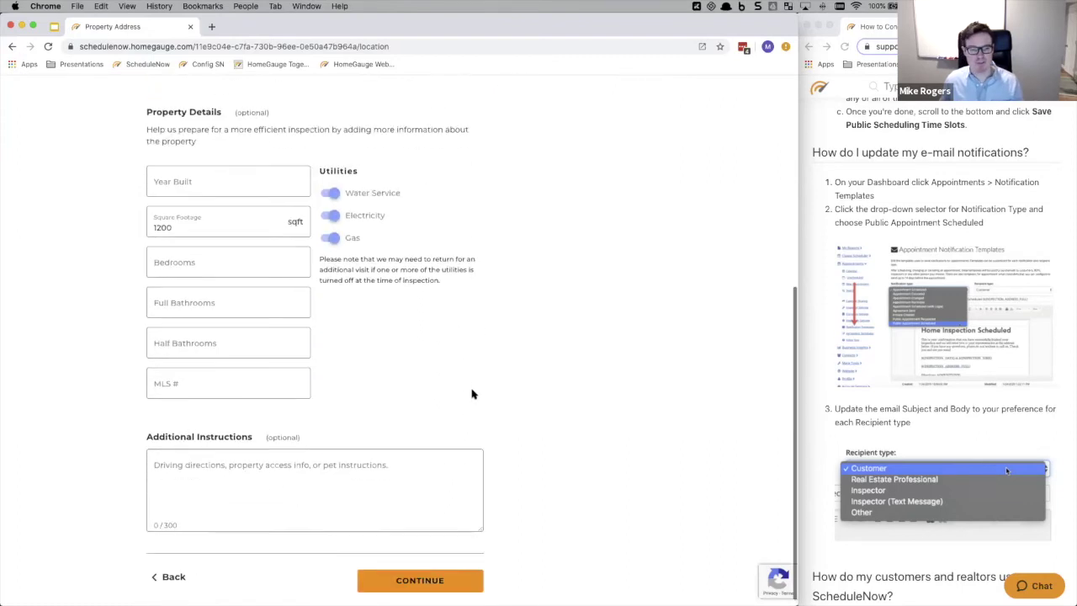
# - Add the instruction 'Dangerous dog on property. Wear PPE' and continue to Your Information
pyautogui.click(244, 455)
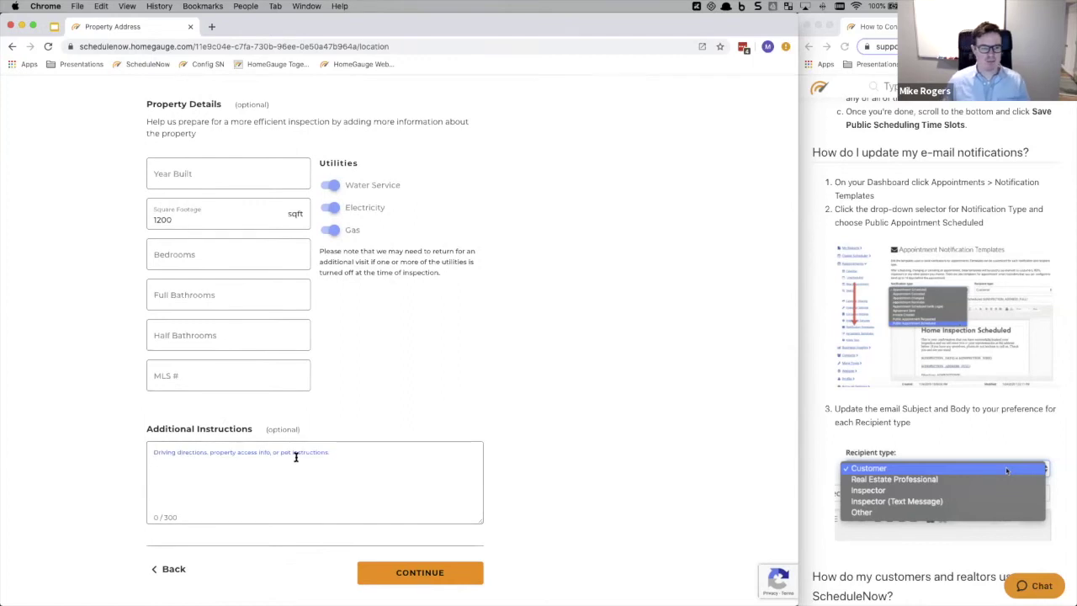
pyautogui.write('Dan')
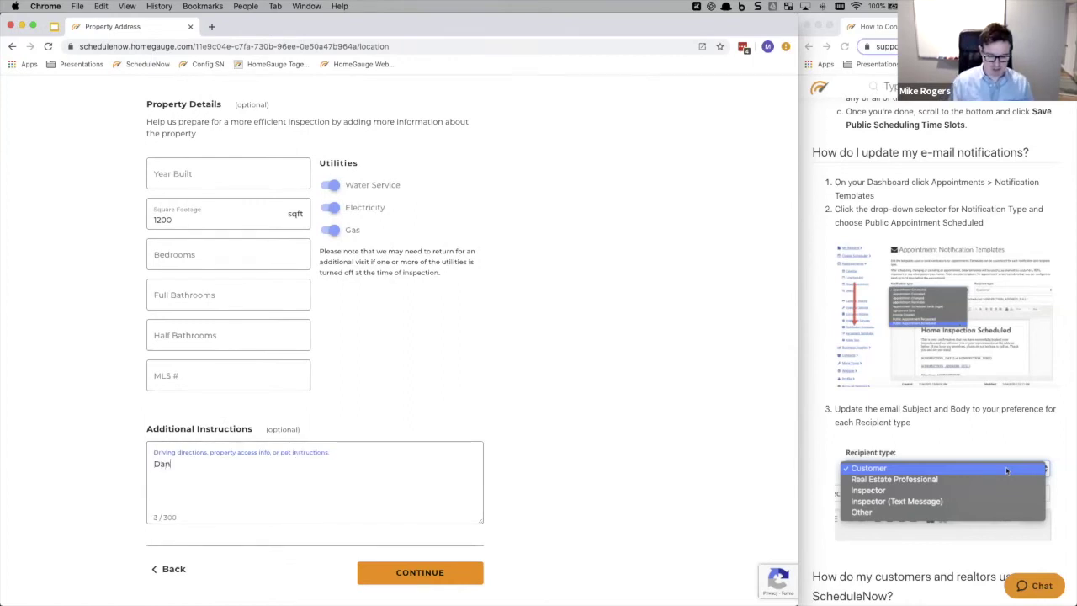
pyautogui.write('gerous dog')
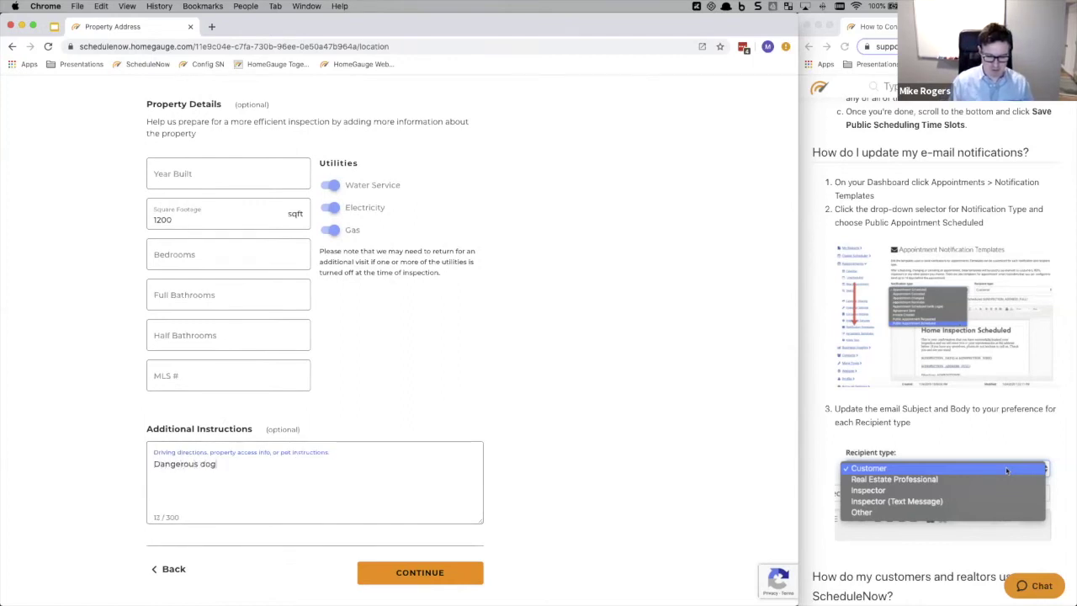
pyautogui.write(' on prope')
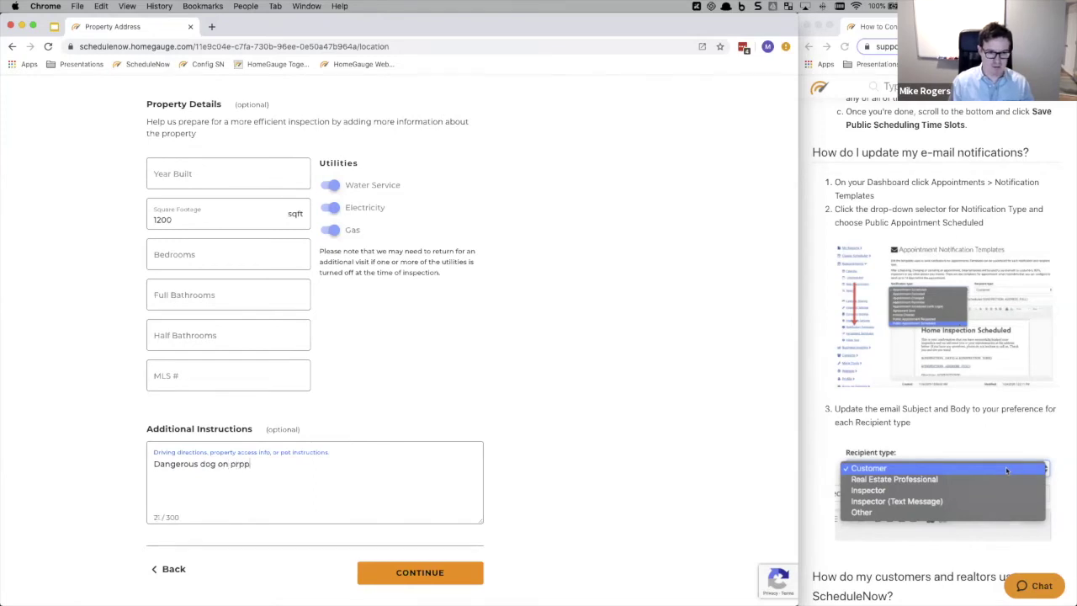
pyautogui.write('rty.')
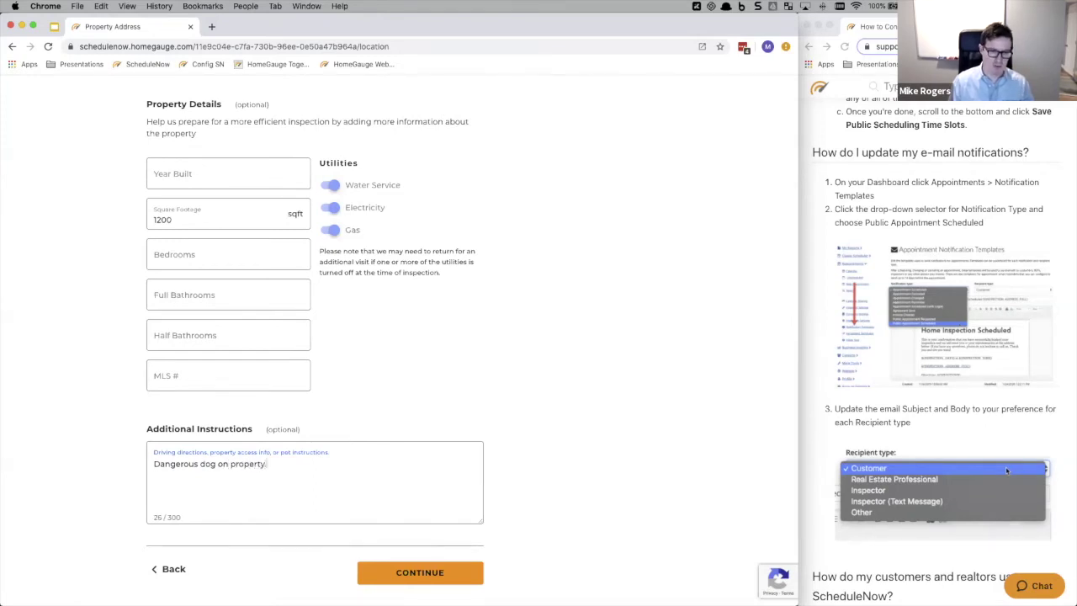
pyautogui.write('  Wear PPE.')
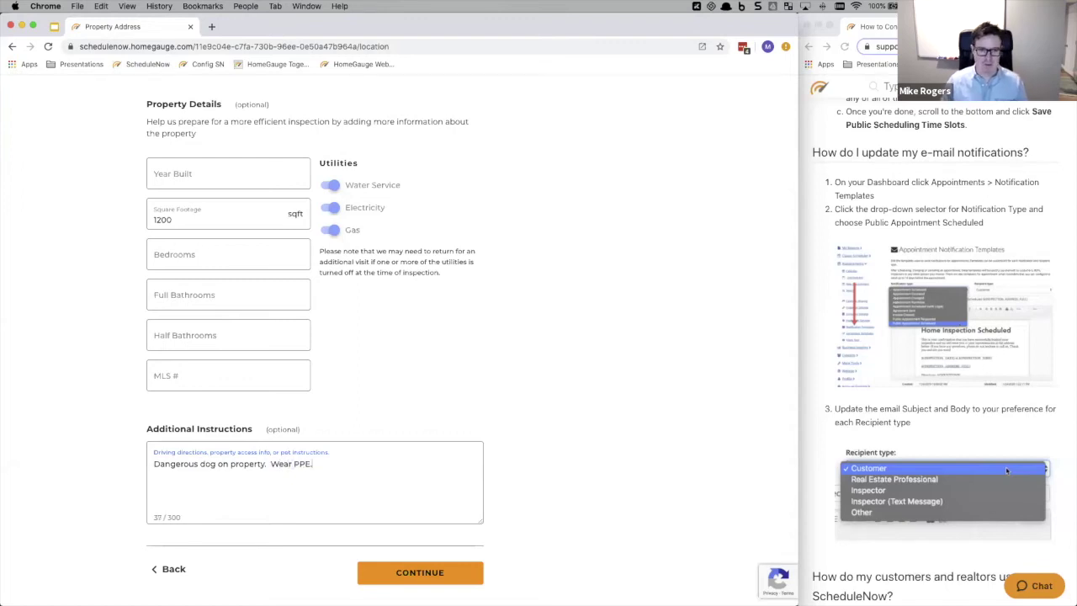
pyautogui.click(433, 572)
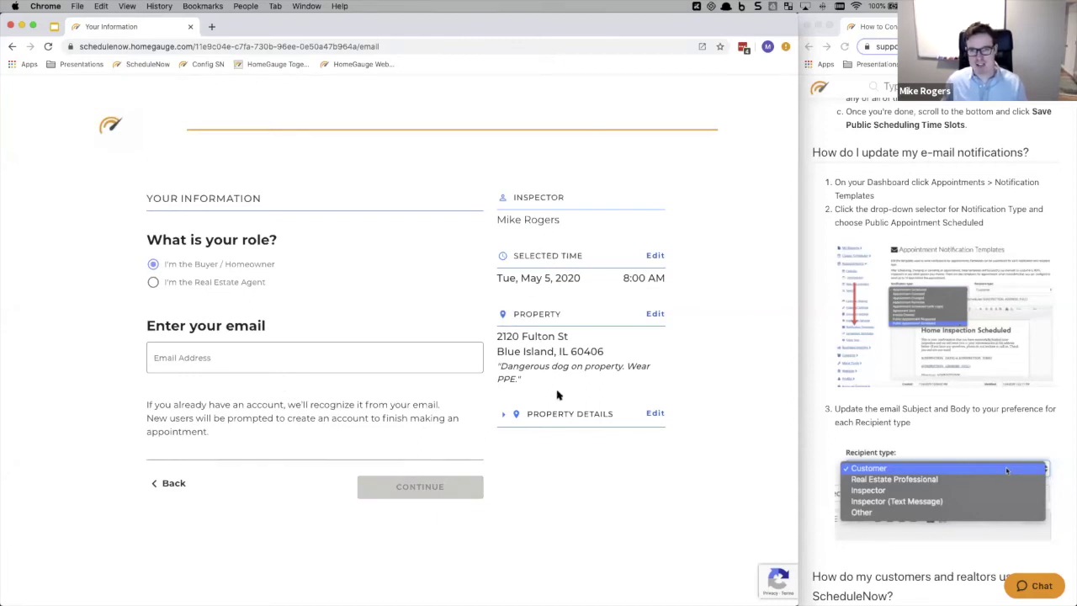
pyautogui.click(503, 414)
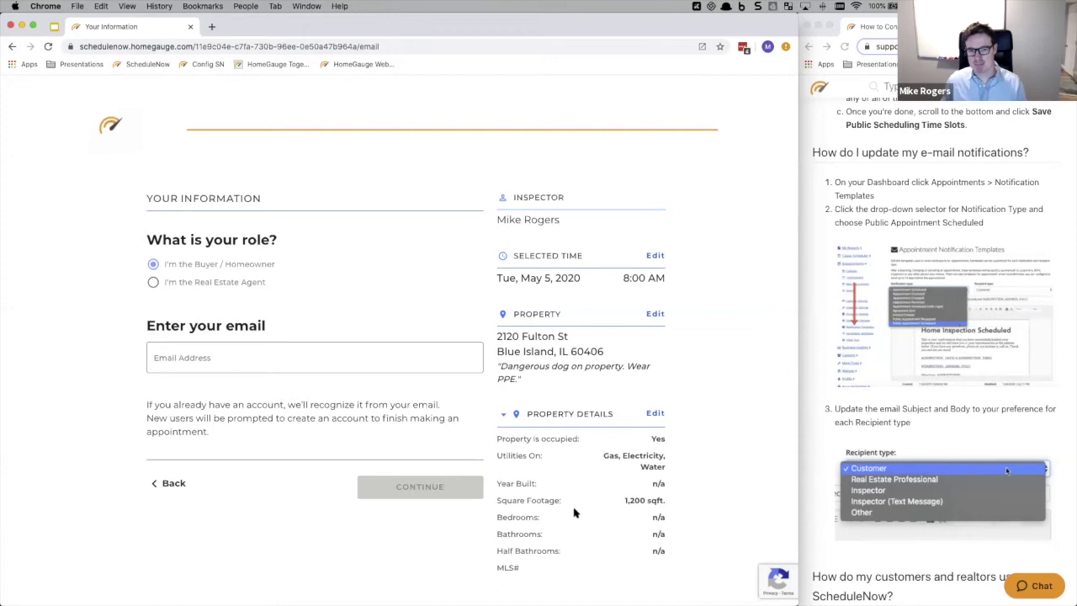
pyautogui.click(505, 415)
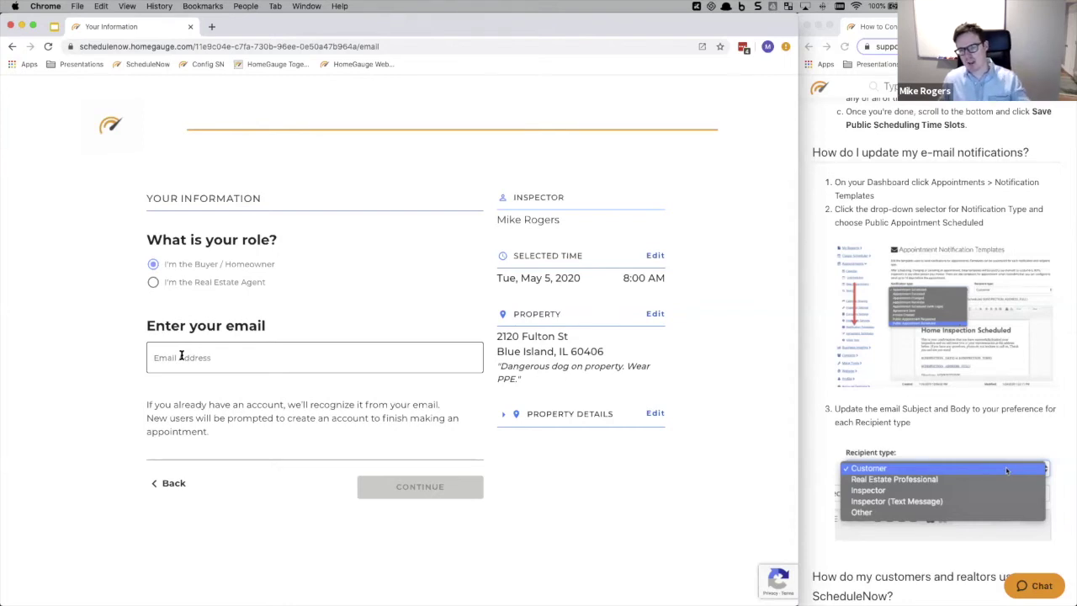
pyautogui.click(181, 356)
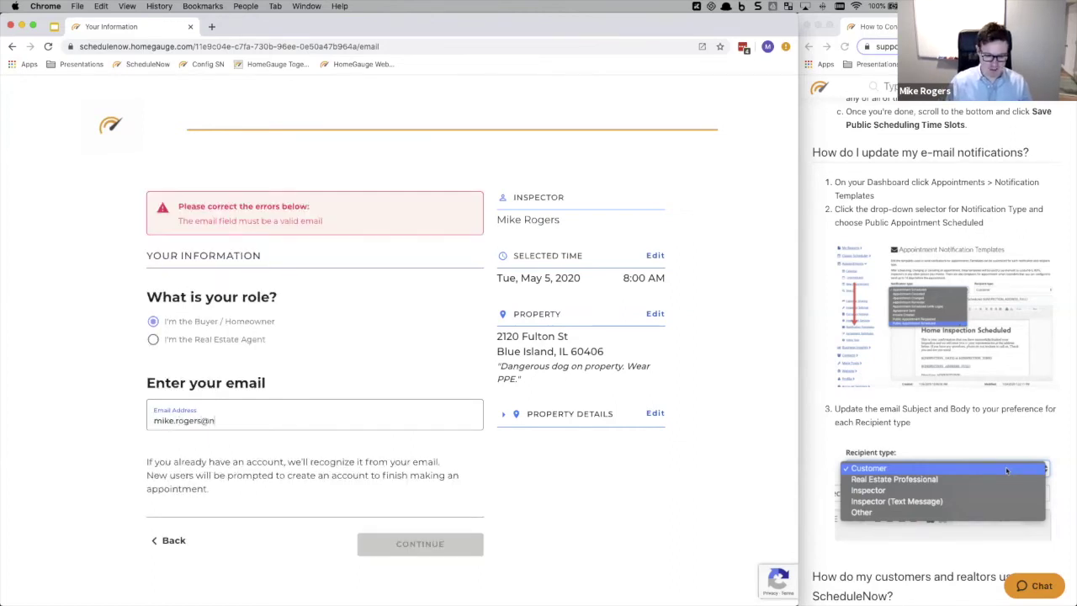
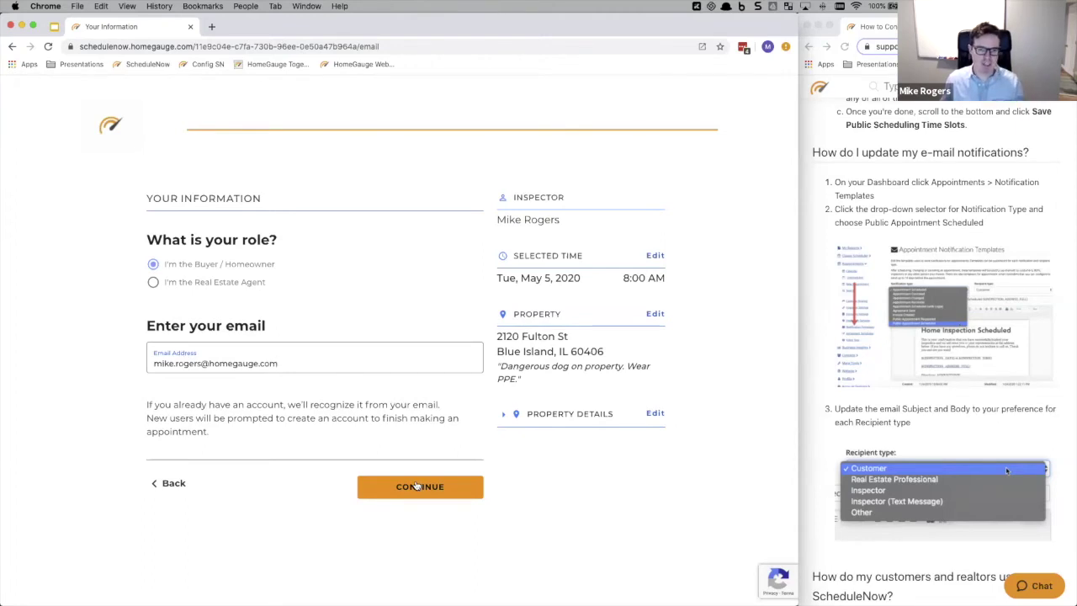
# - Enter the contact's email address and submit it to continue booking
pyautogui.click(416, 487)
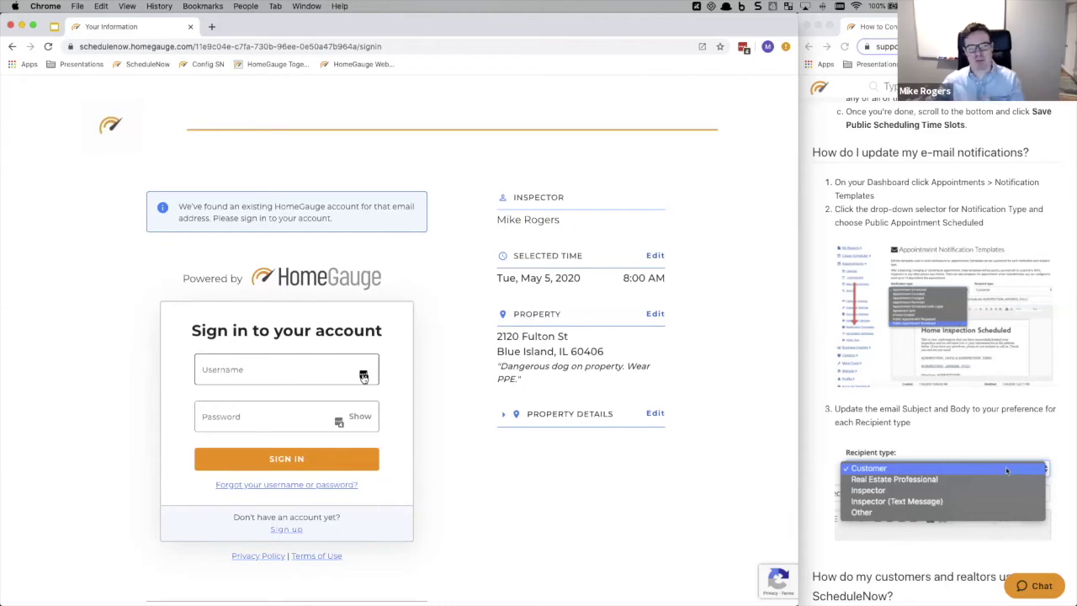
# - Sign in to the existing account using the saved login from the password manager
pyautogui.click(363, 376)
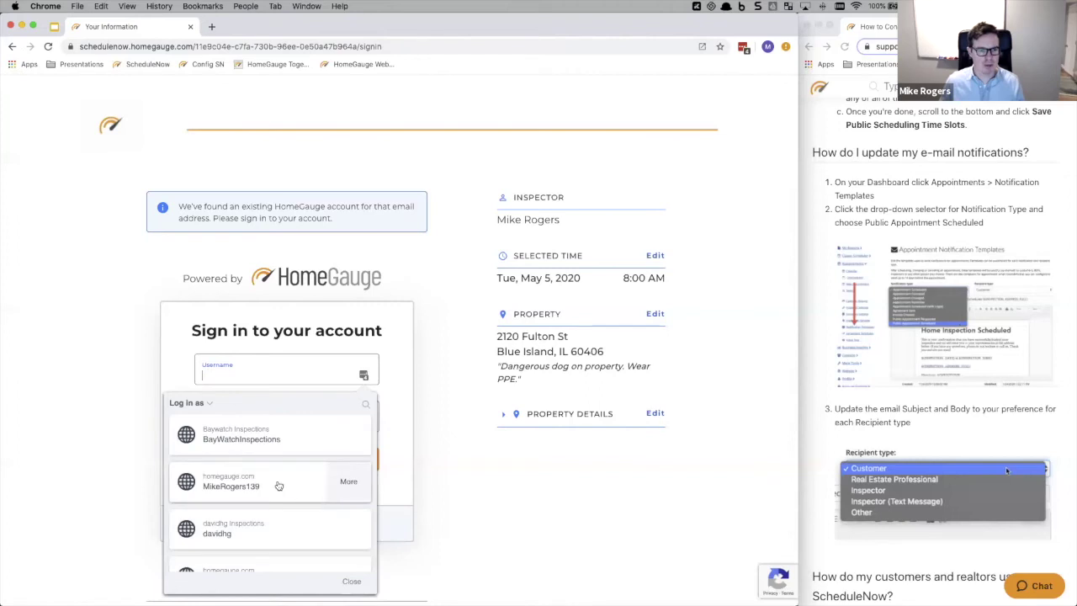
pyautogui.click(277, 483)
pyautogui.click(275, 458)
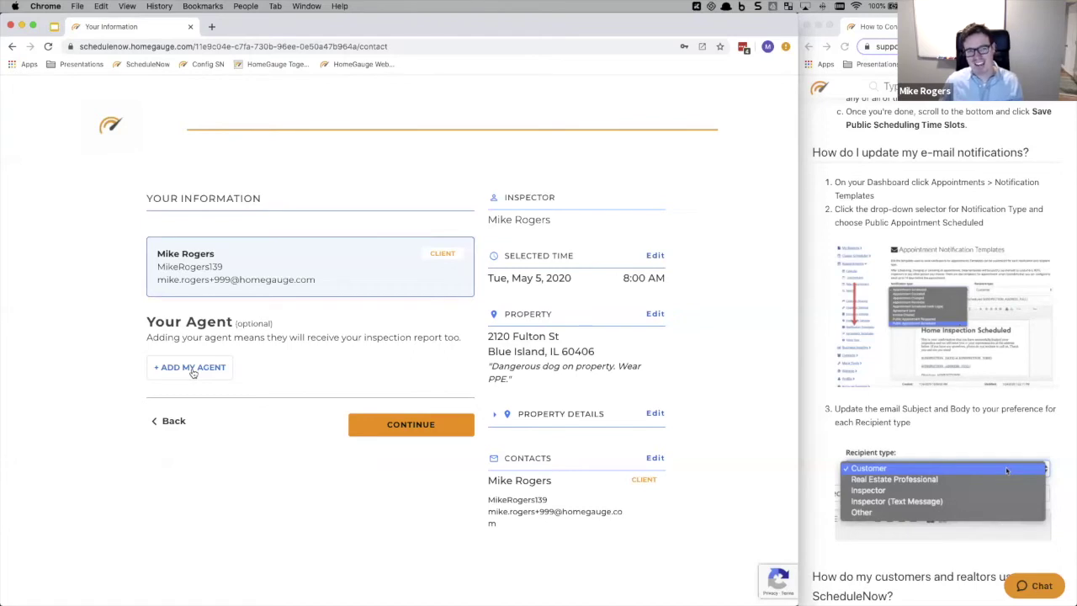
# - Add my agent to the appointment and continue to Review Appointment
pyautogui.click(193, 370)
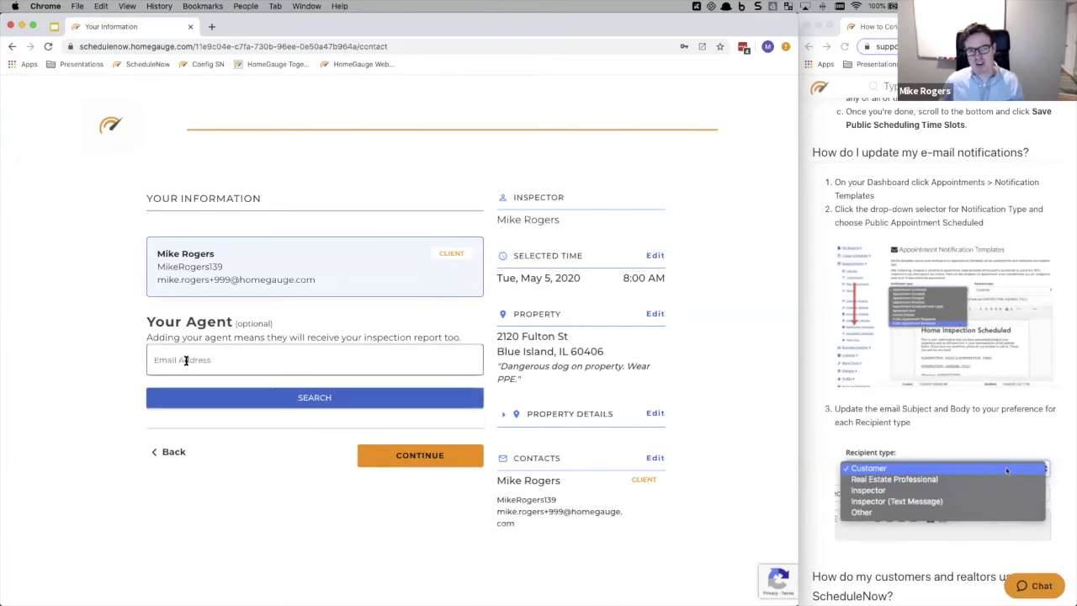
pyautogui.click(400, 456)
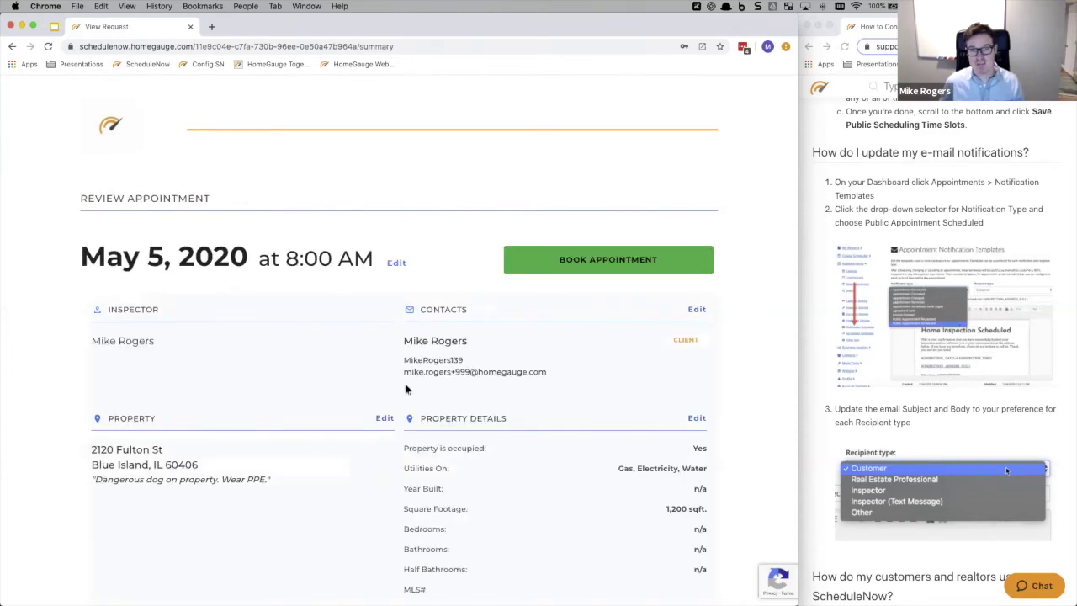
pyautogui.scroll(-4, 409, 384)
# - Edit the property details to set Year Built to 1905, then return to Review Appointment
pyautogui.scroll(4, 401, 384)
pyautogui.click(698, 418)
pyautogui.scroll(-3, 265, 426)
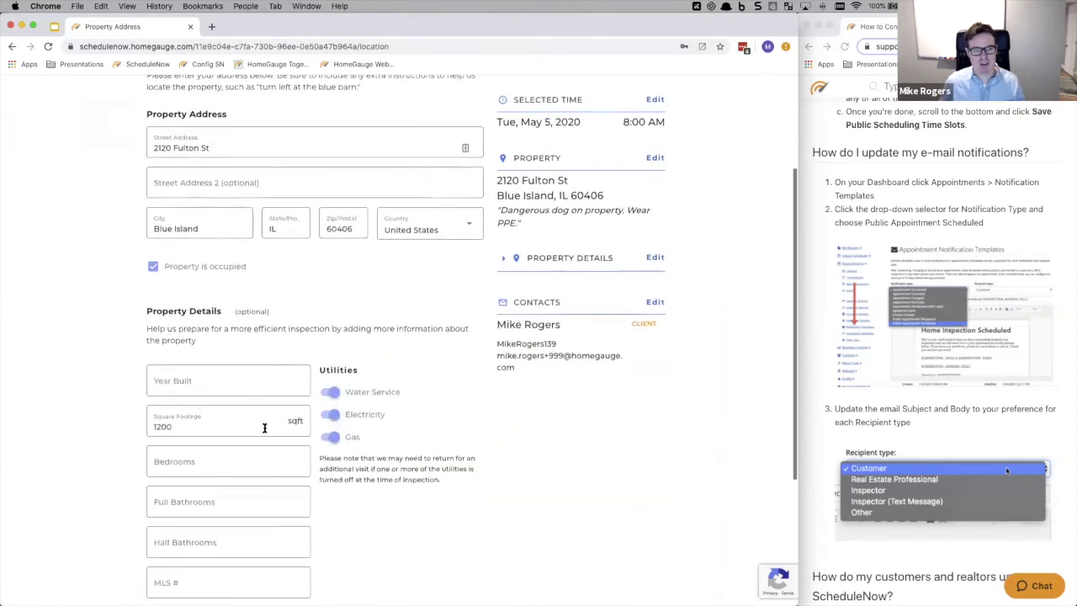
pyautogui.click(194, 360)
pyautogui.write('1905')
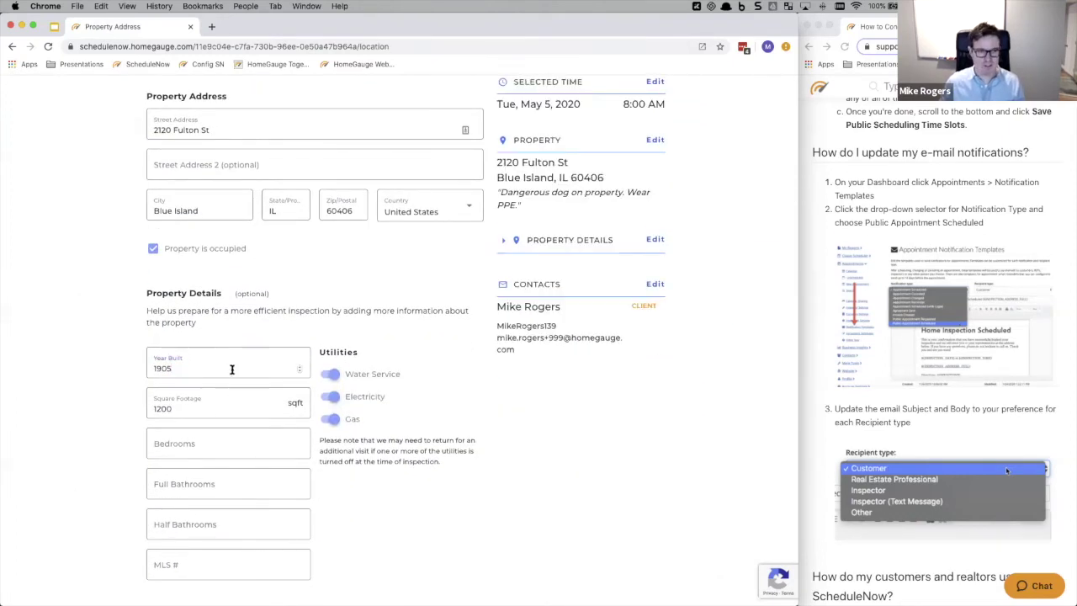
pyautogui.scroll(-5, 392, 390)
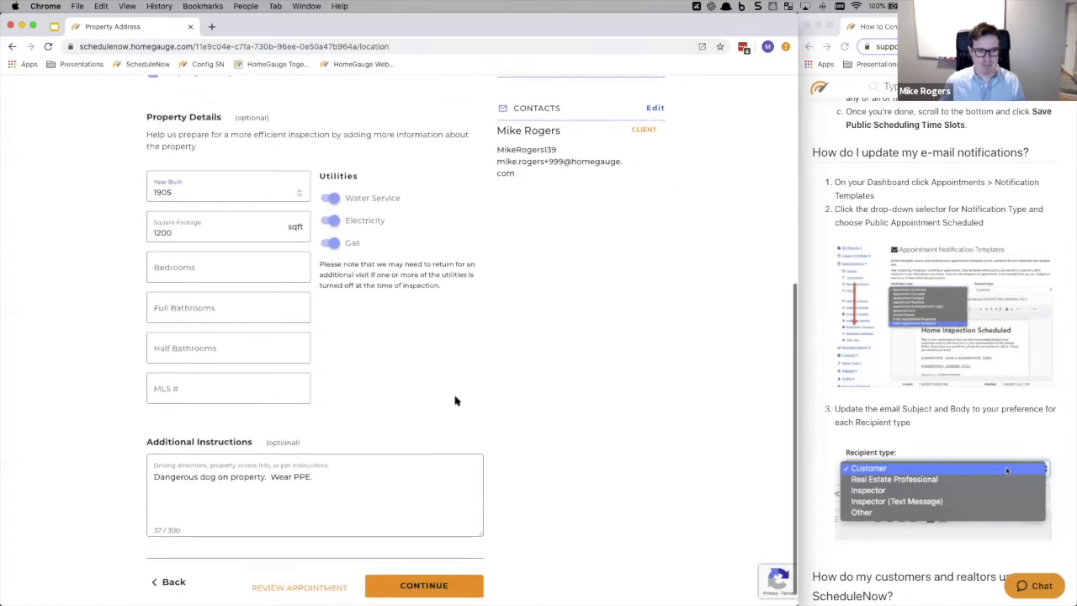
pyautogui.click(434, 571)
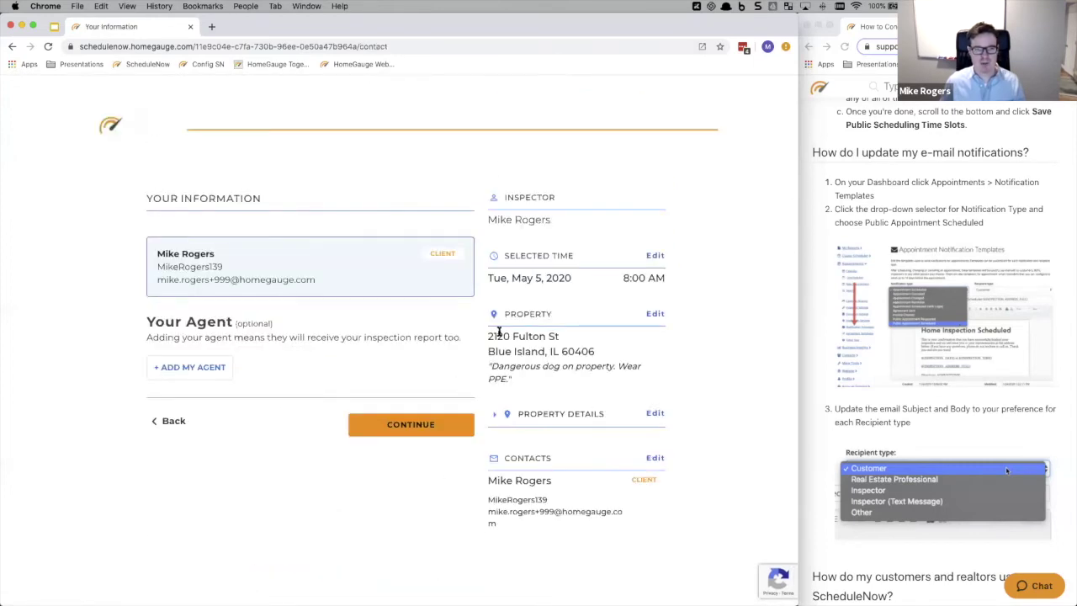
pyautogui.click(407, 425)
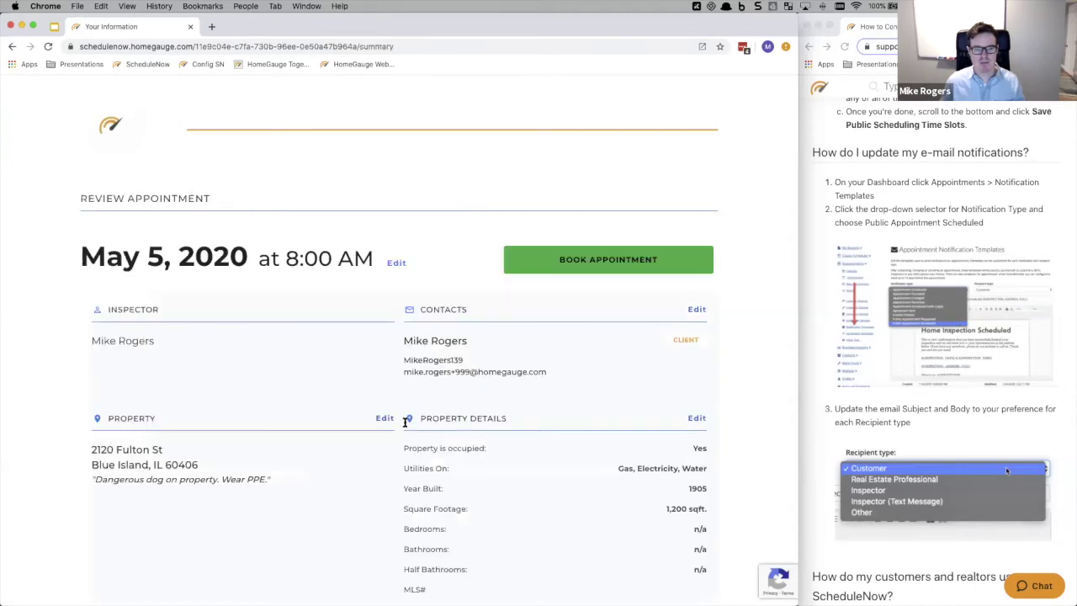
pyautogui.scroll(-2, 542, 327)
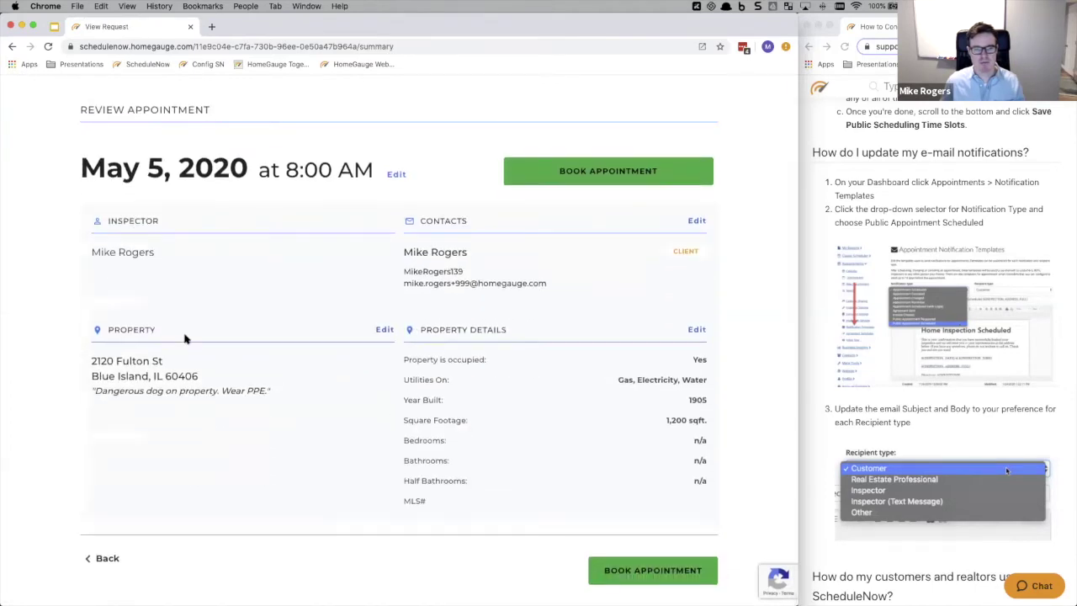
# - Book the May 5, 2020 8:00 AM appointment, check the Success page, and narrow the browser window
pyautogui.click(577, 173)
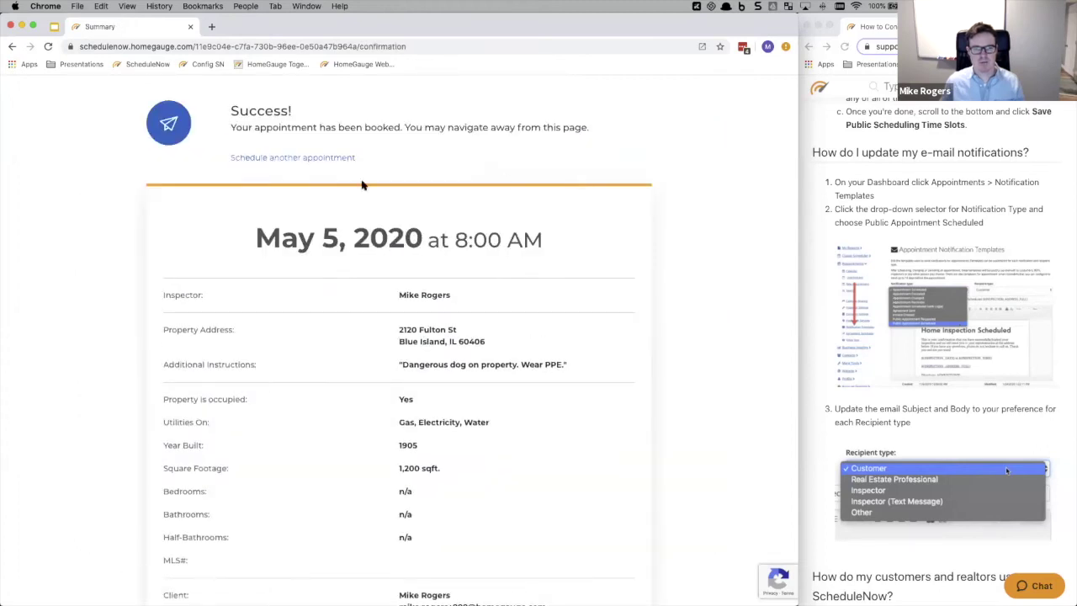
pyautogui.scroll(-3, 353, 421)
pyautogui.scroll(5, 312, 205)
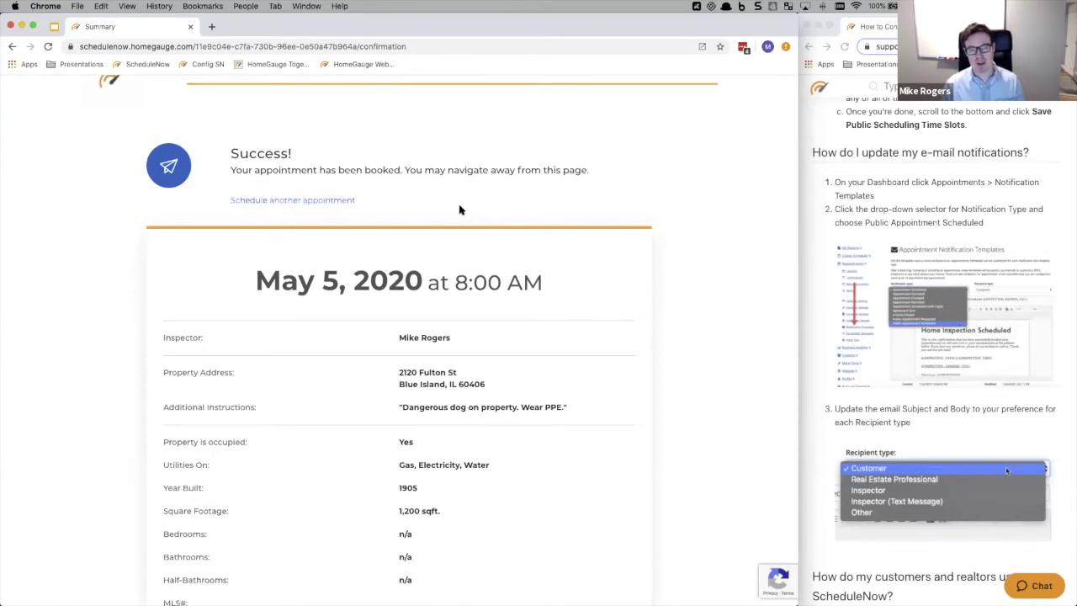
pyautogui.scroll(1, 437, 207)
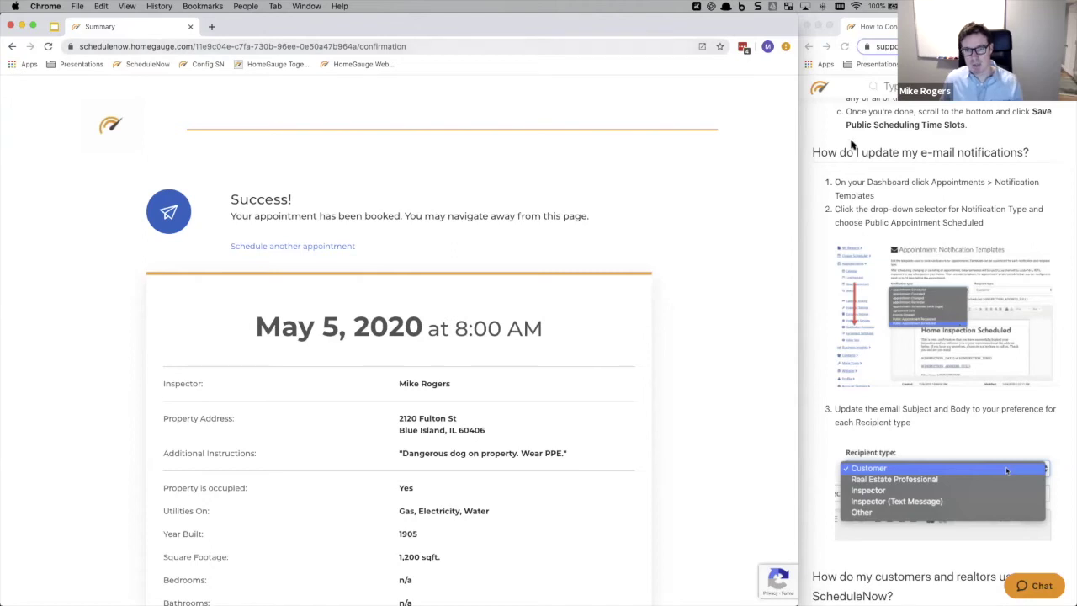
pyautogui.moveTo(797, 125); pyautogui.dragTo(795, 144)
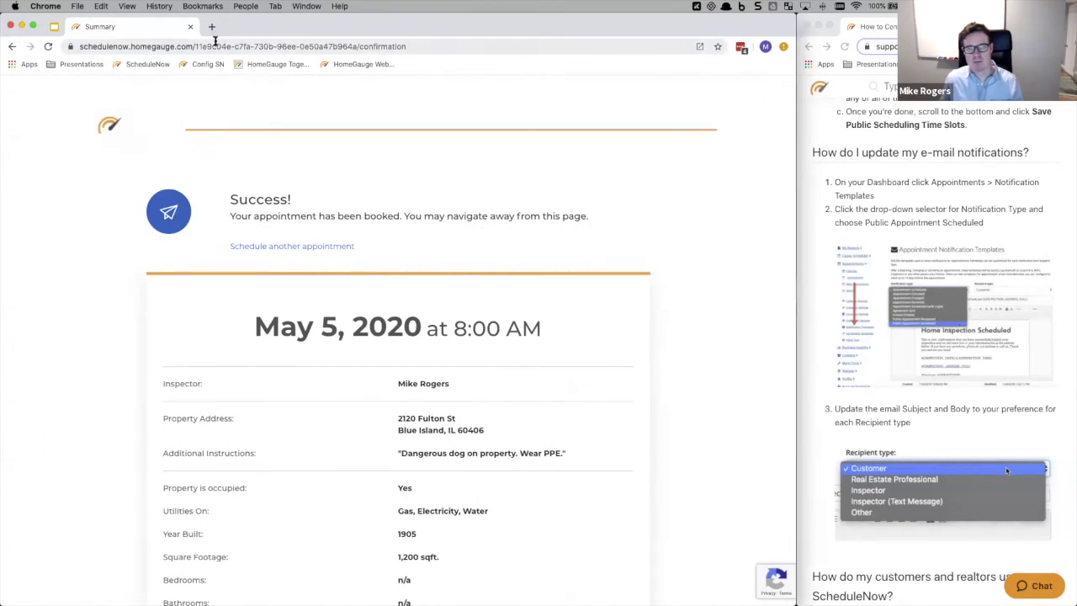
pyautogui.click(254, 43)
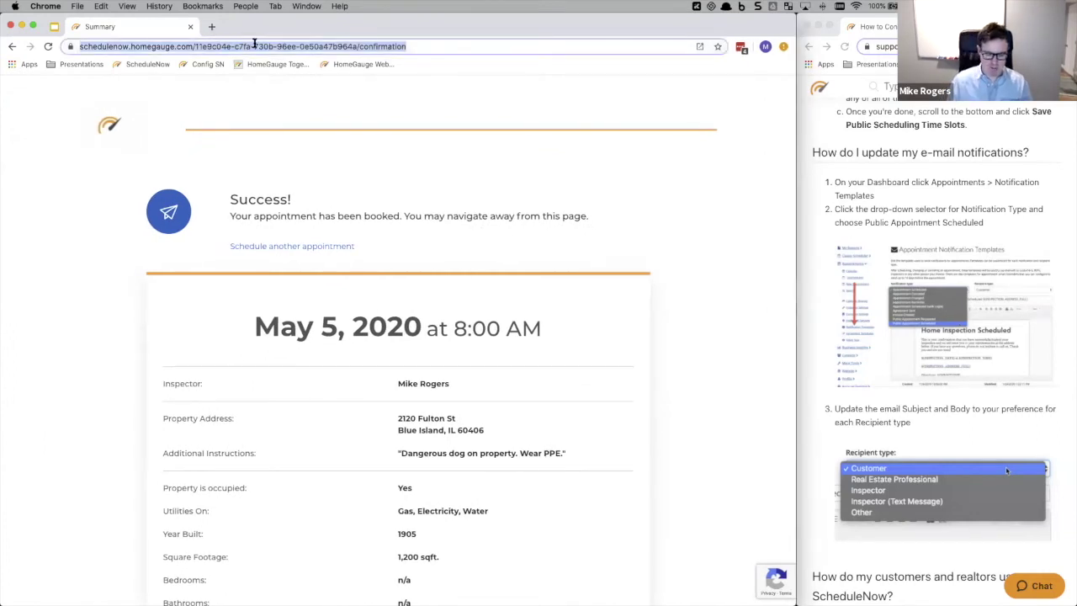
# - Go to the HomeGauge home page and sign out
pyautogui.write('home')
pyautogui.press('Return')
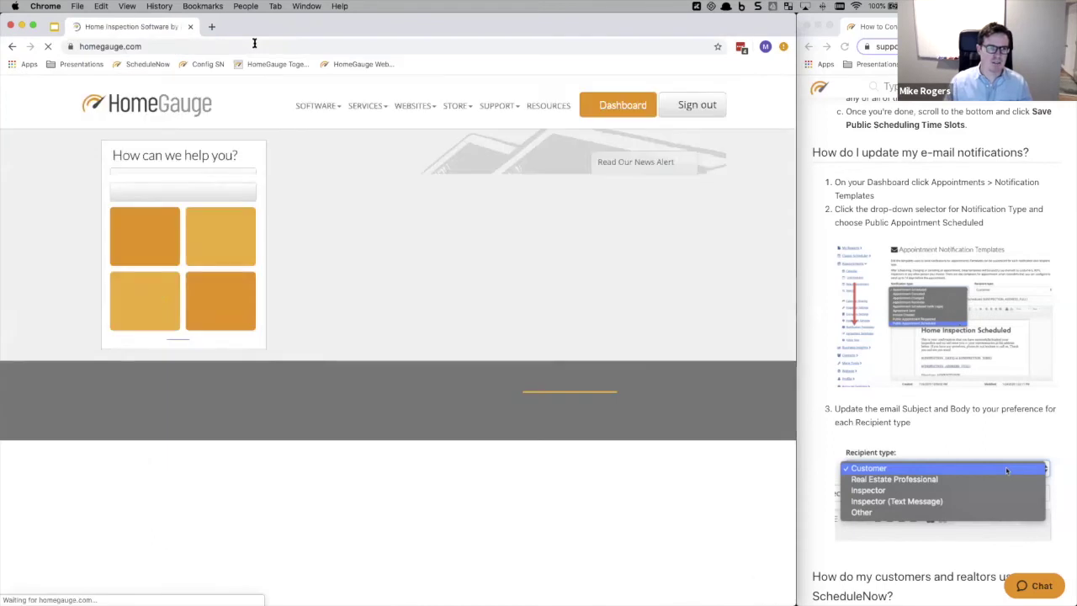
pyautogui.click(697, 105)
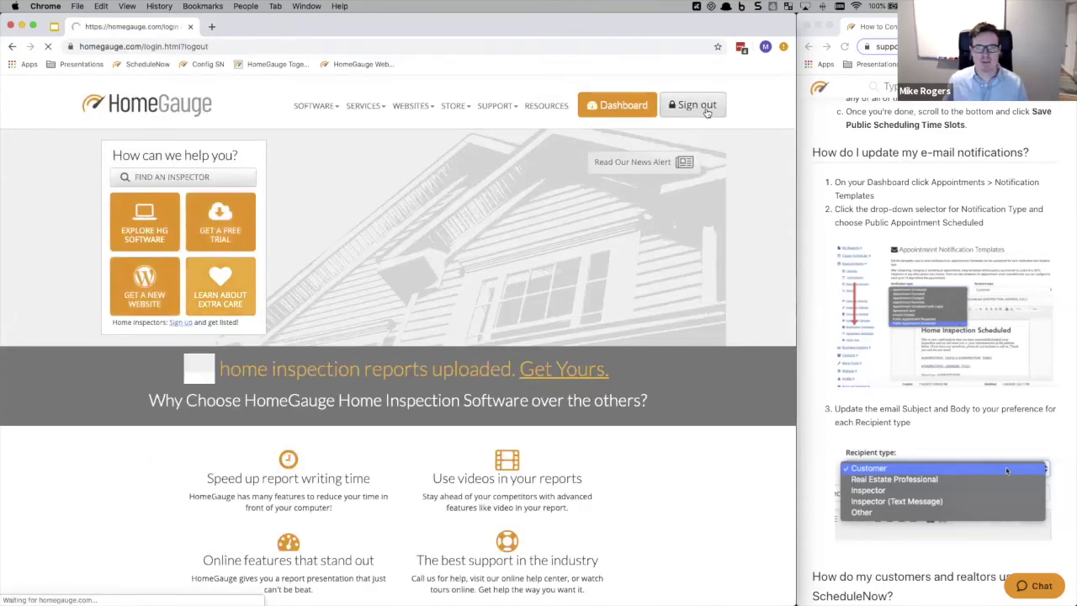
# - Sign back in as the inspector with the saved login and open Appointments > Calendar
pyautogui.click(378, 233)
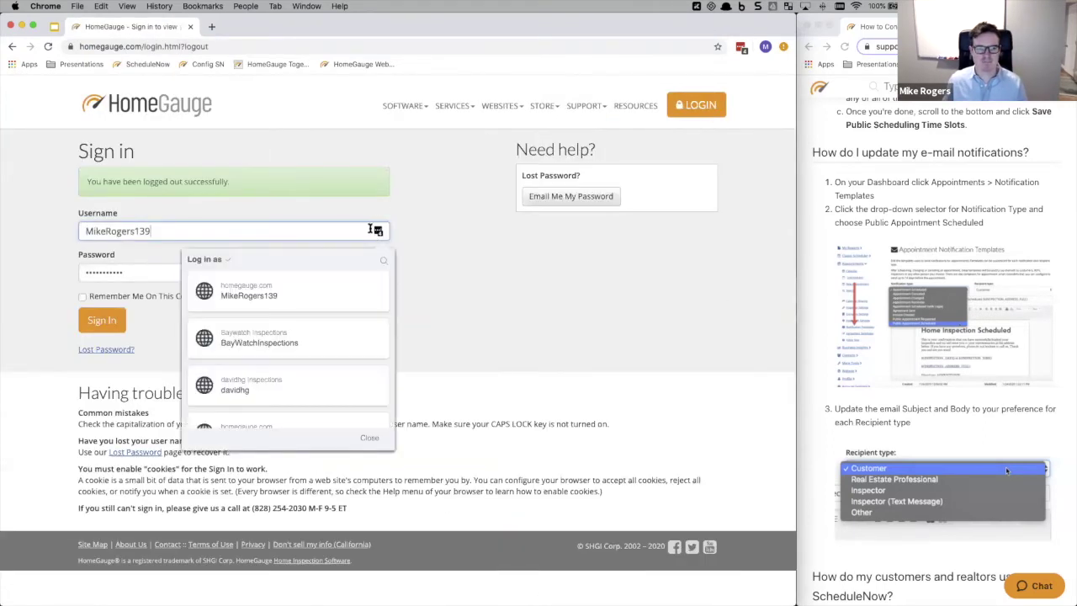
pyautogui.click(271, 342)
pyautogui.click(102, 319)
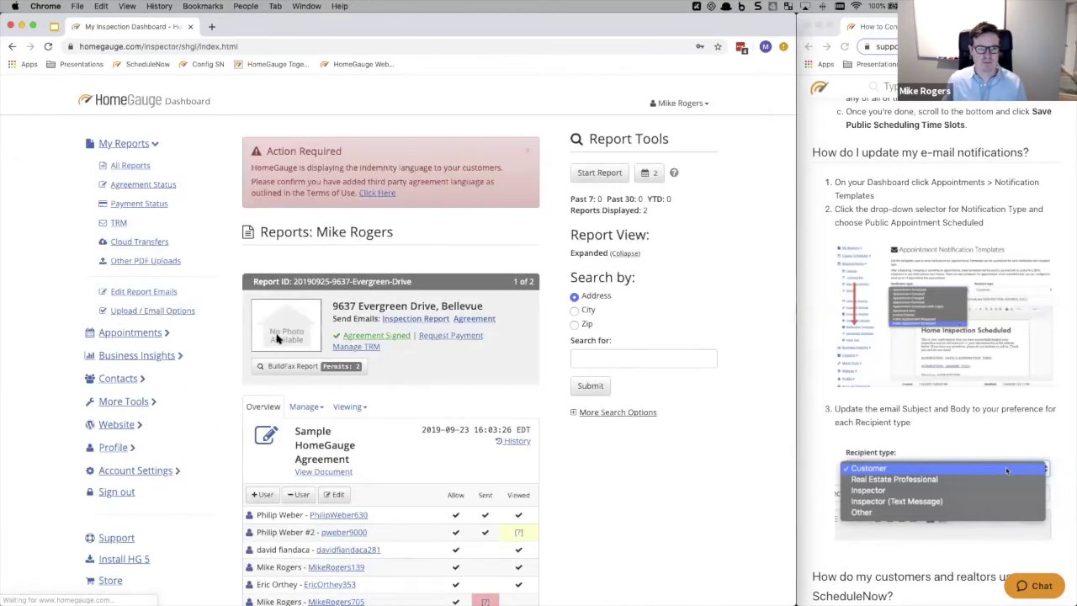
pyautogui.click(147, 333)
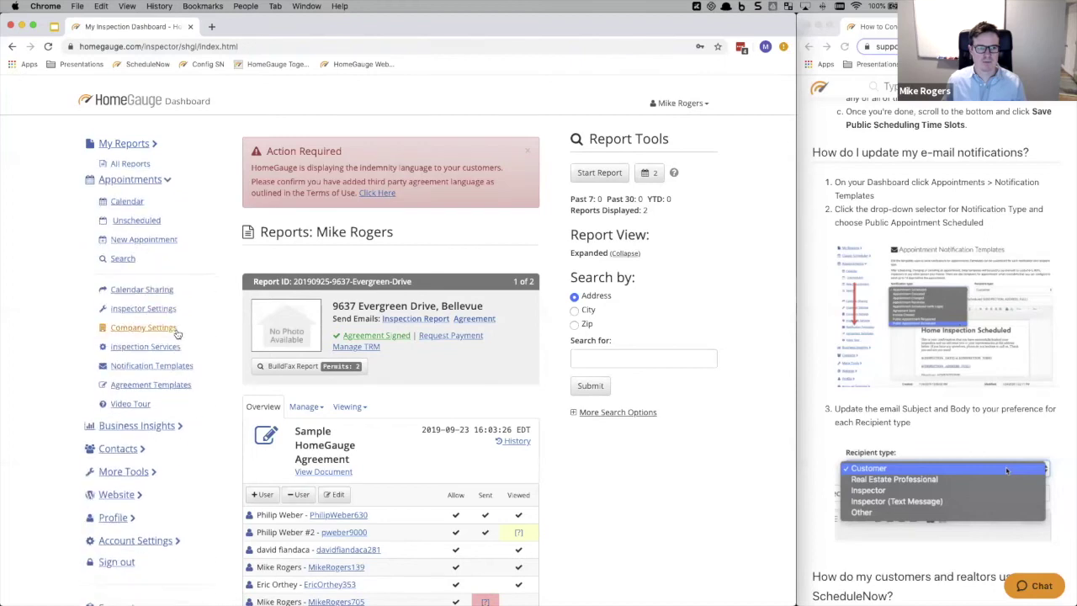
pyautogui.click(134, 192)
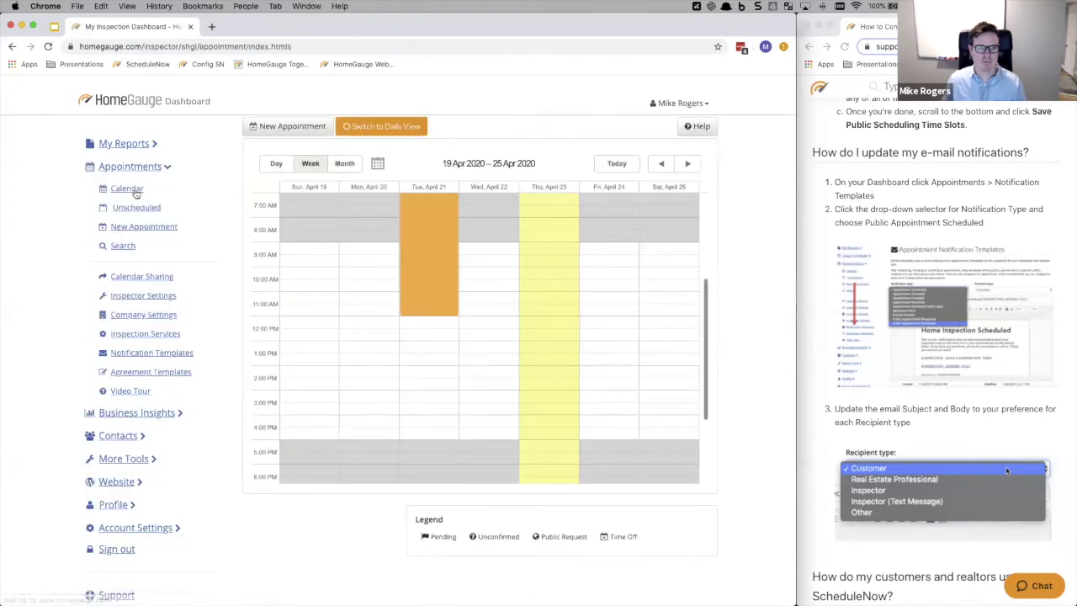
# - Advance the calendar to the week of 3–9 May 2020
pyautogui.click(687, 164)
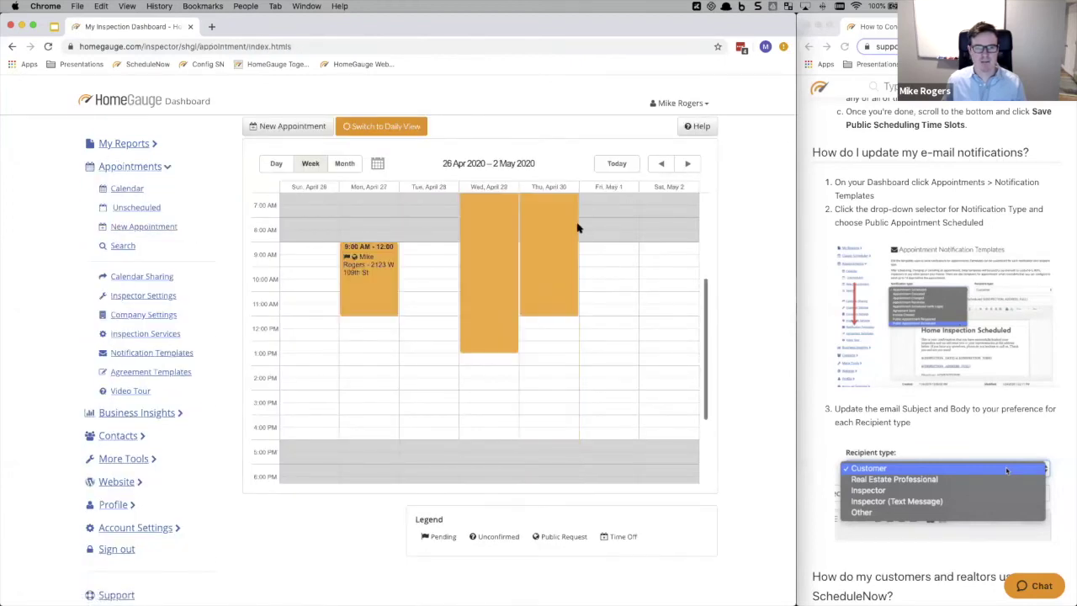
pyautogui.scroll(4, 577, 224)
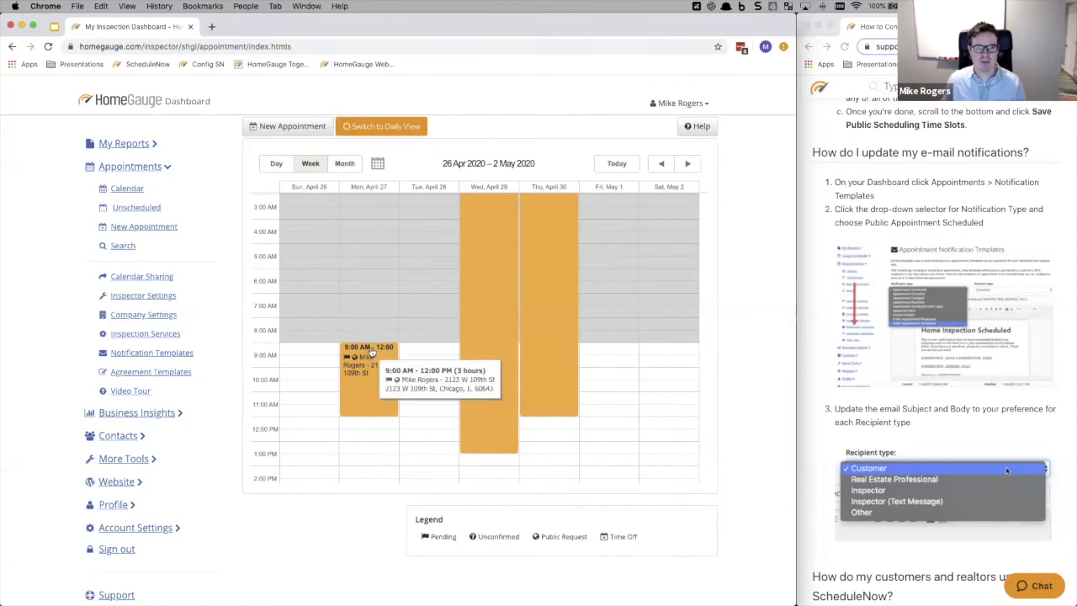
pyautogui.click(687, 165)
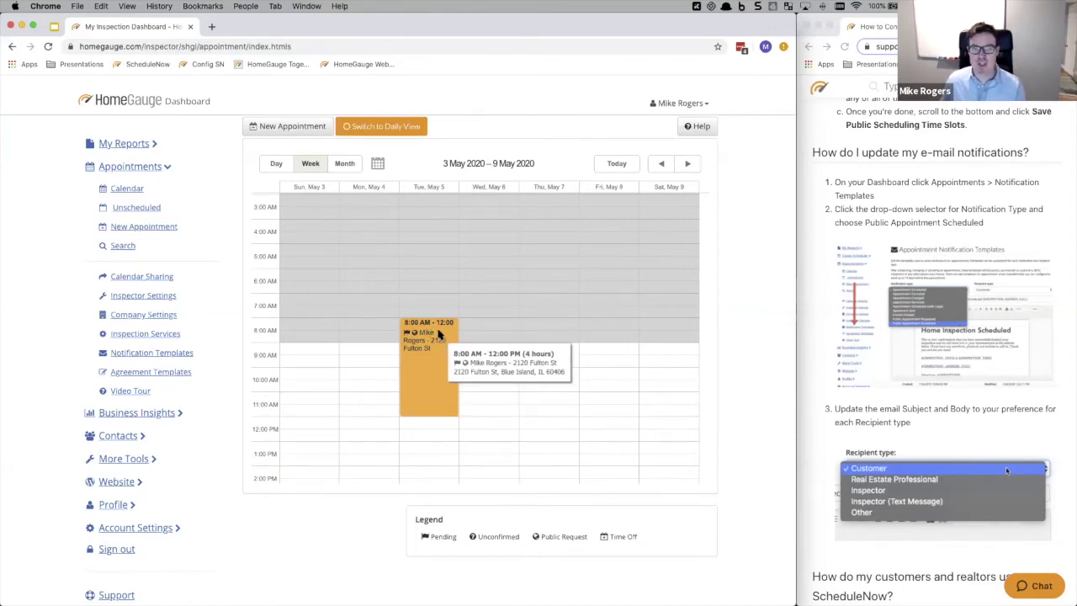
# - Cancel the accidental reschedules to keep May 5 at 8:00 AM–12:00 PM, and open it for editing
pyautogui.click(437, 334)
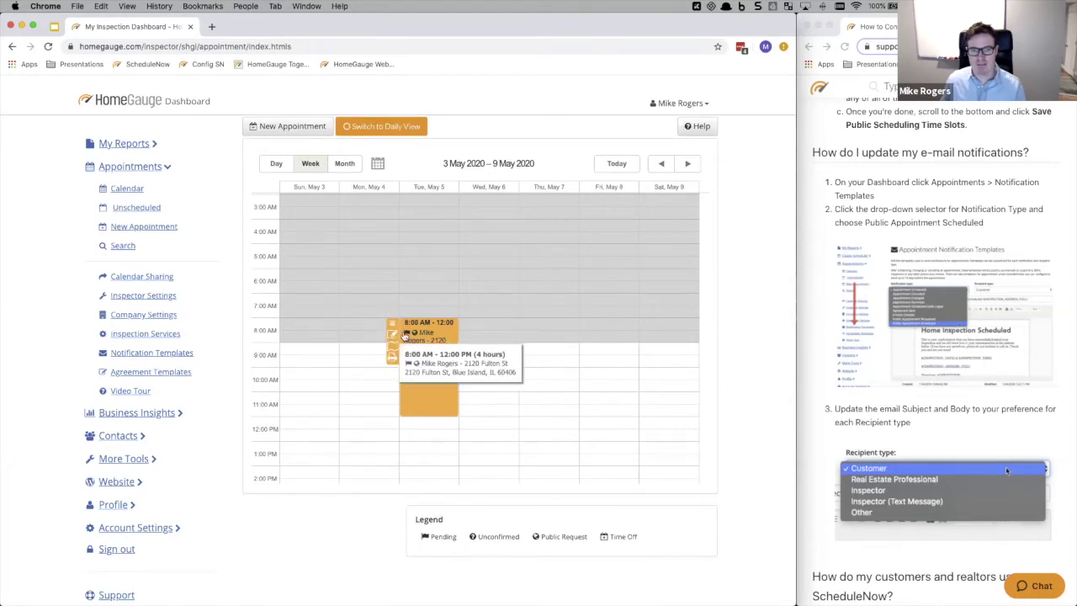
pyautogui.moveTo(423, 324); pyautogui.dragTo(428, 347)
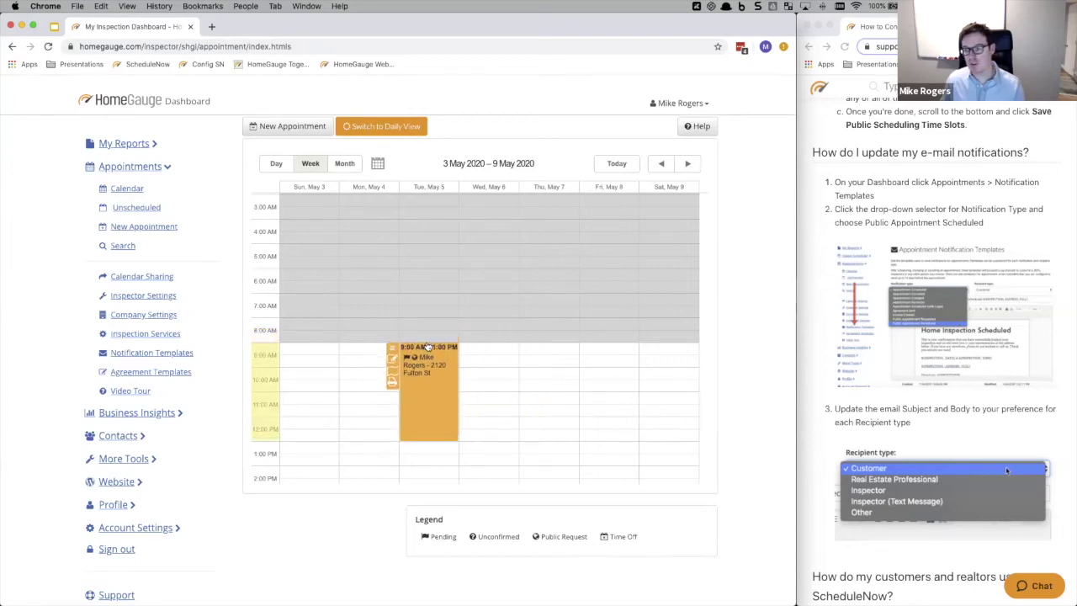
pyautogui.moveTo(428, 347); pyautogui.dragTo(428, 347)
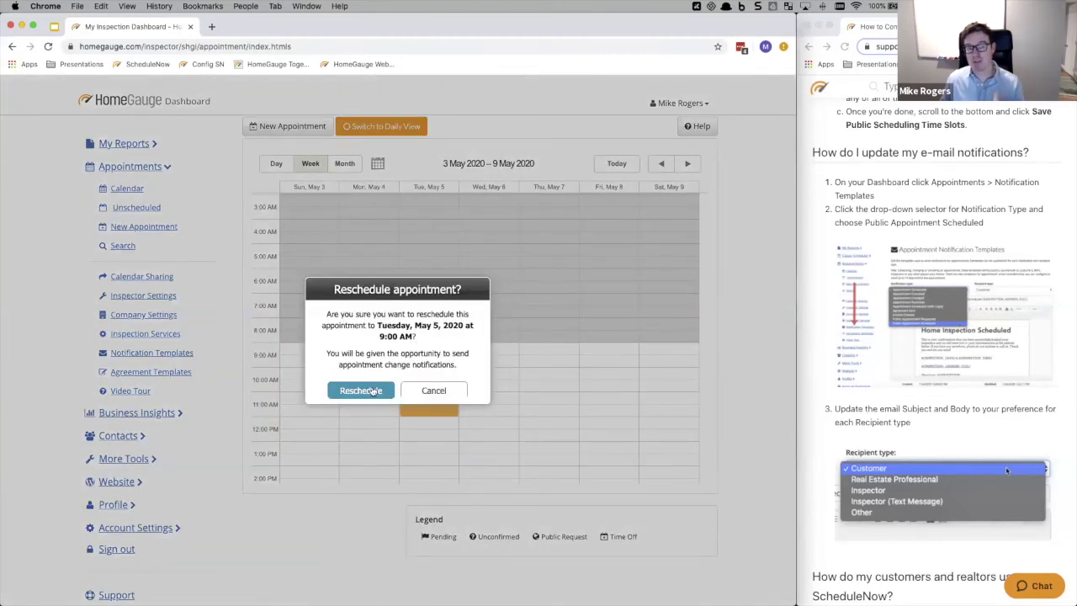
pyautogui.click(423, 389)
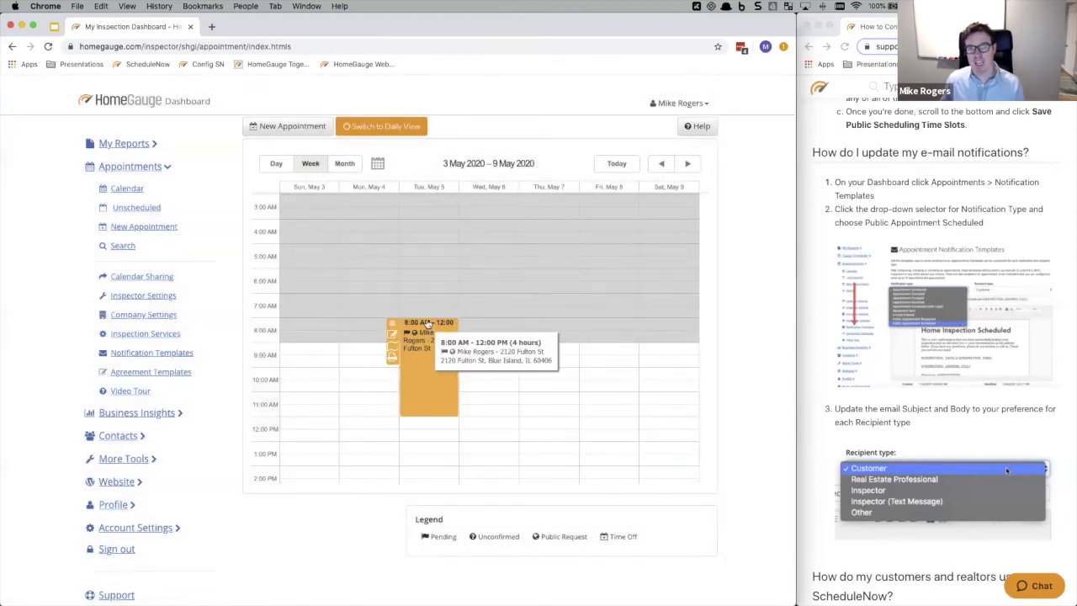
pyautogui.moveTo(427, 347); pyautogui.dragTo(424, 346)
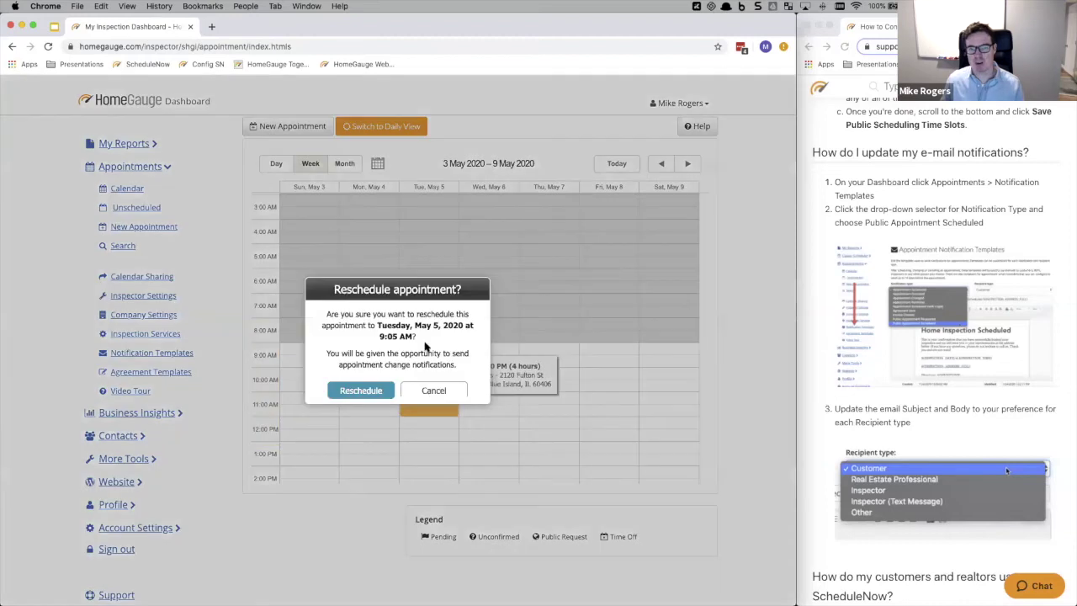
pyautogui.click(422, 389)
pyautogui.click(392, 337)
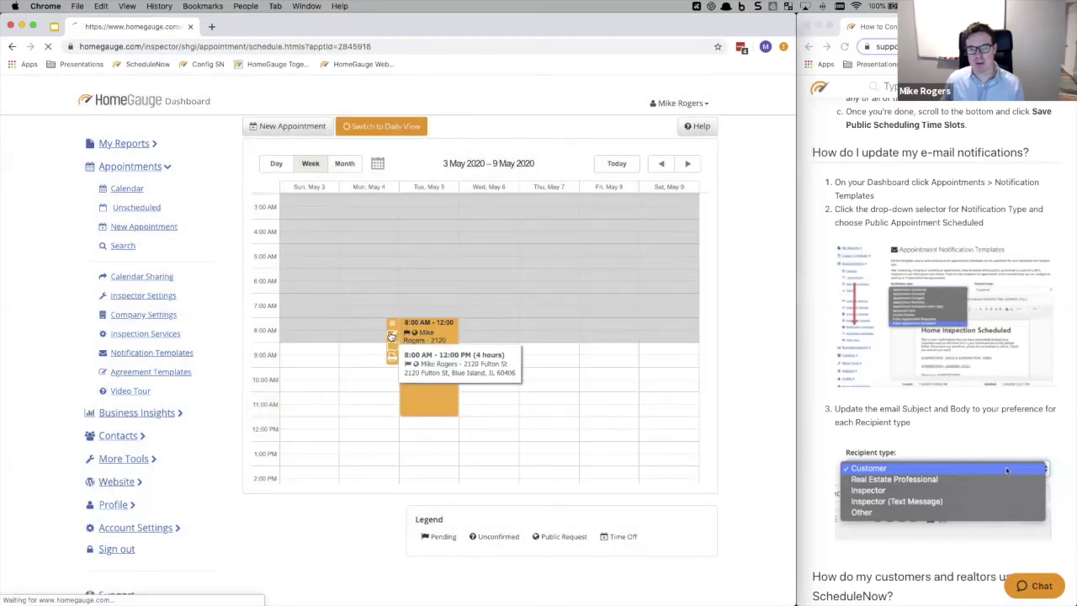
# - Move Sample HomeGauge Agreement into the selected agreements for this appointment
pyautogui.scroll(-1, 419, 288)
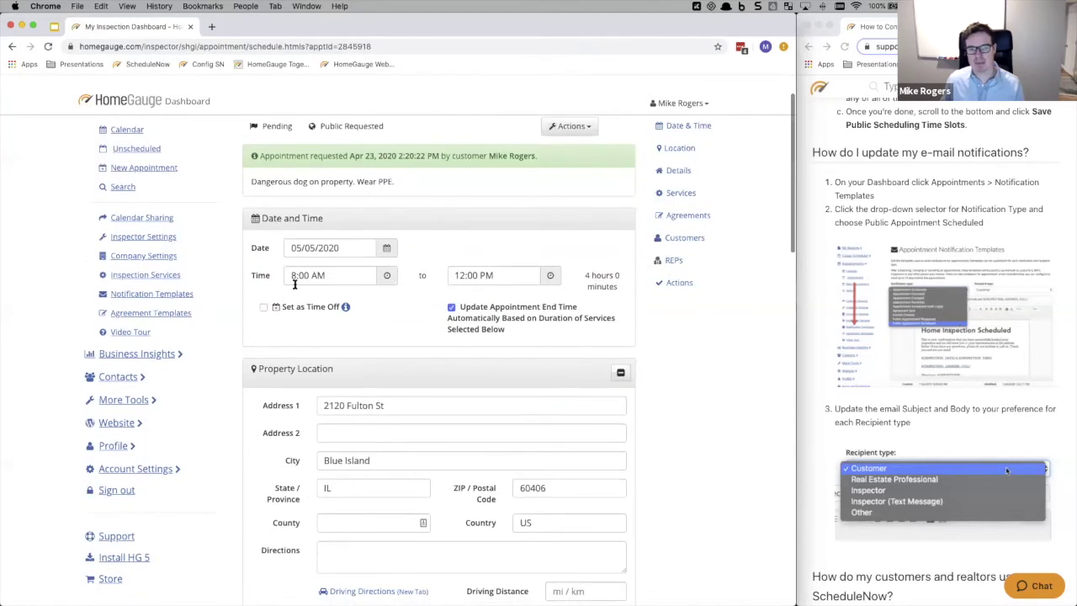
pyautogui.scroll(-3, 408, 305)
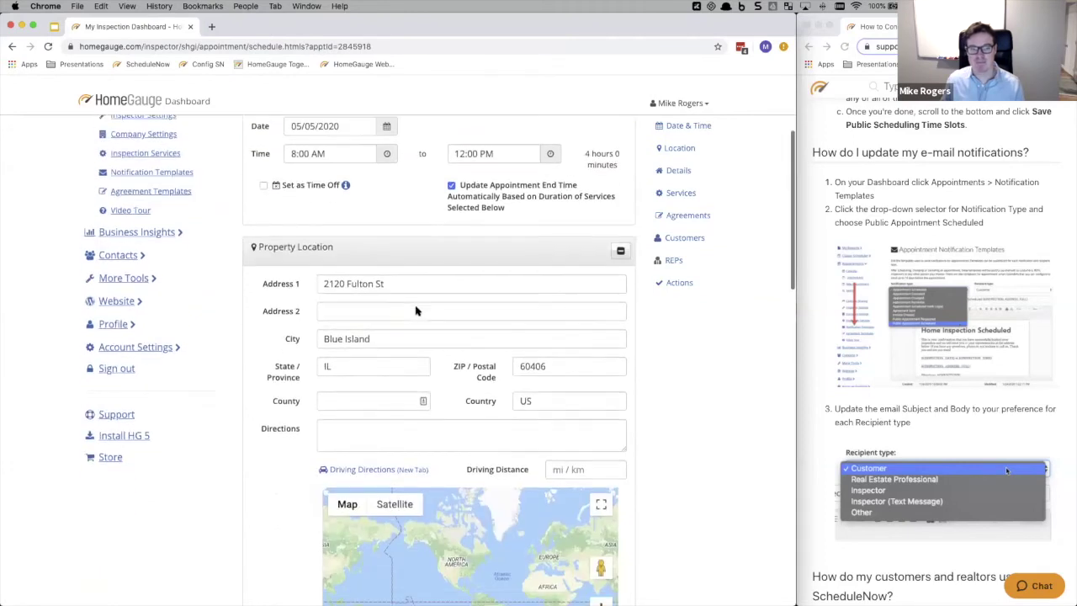
pyautogui.scroll(-6, 395, 396)
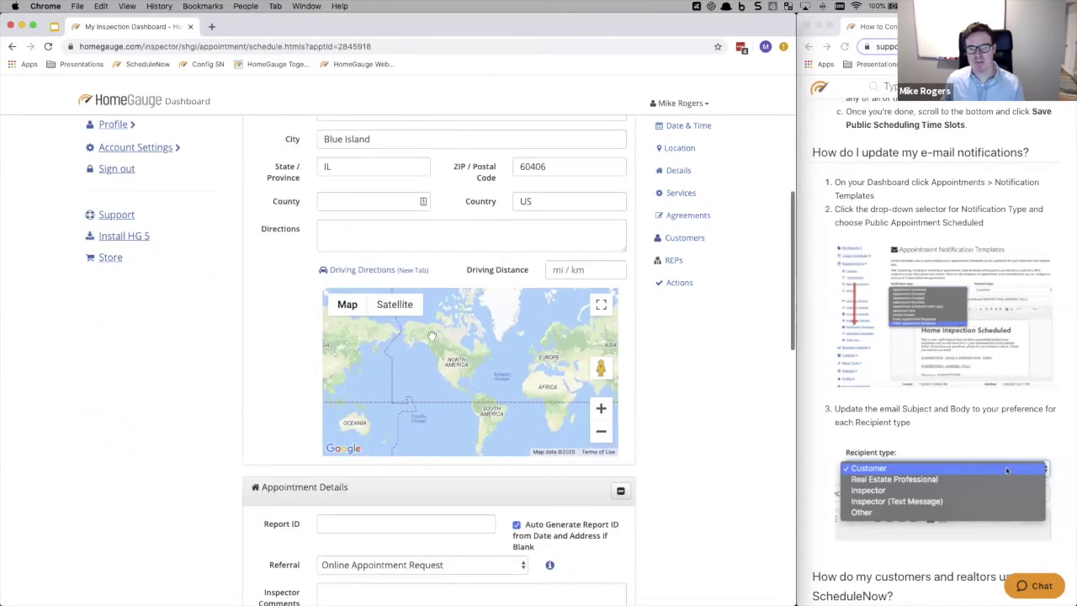
pyautogui.scroll(-6, 429, 277)
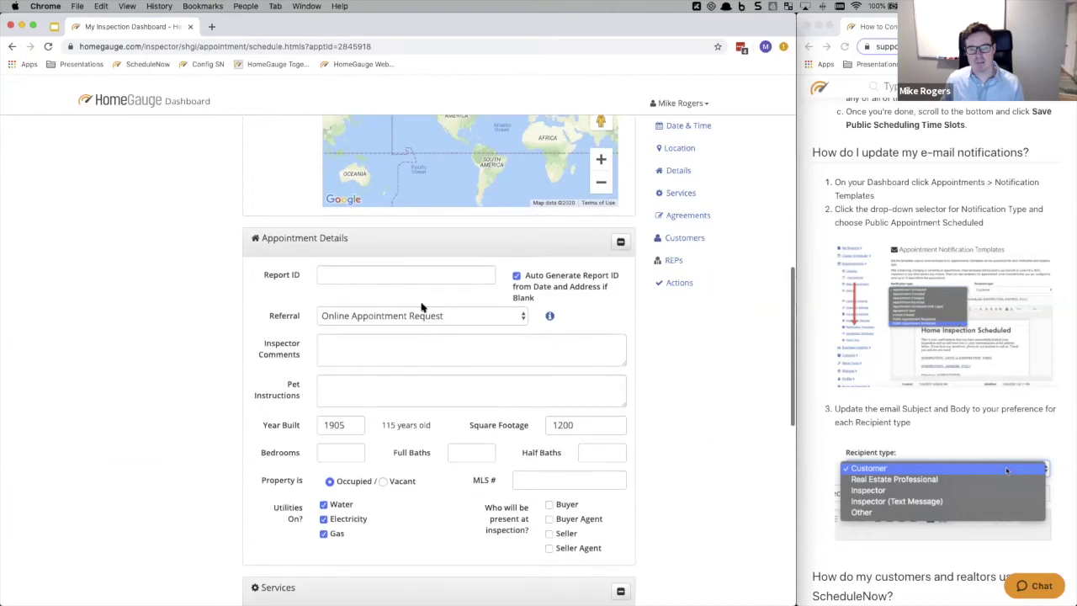
pyautogui.scroll(-1, 391, 221)
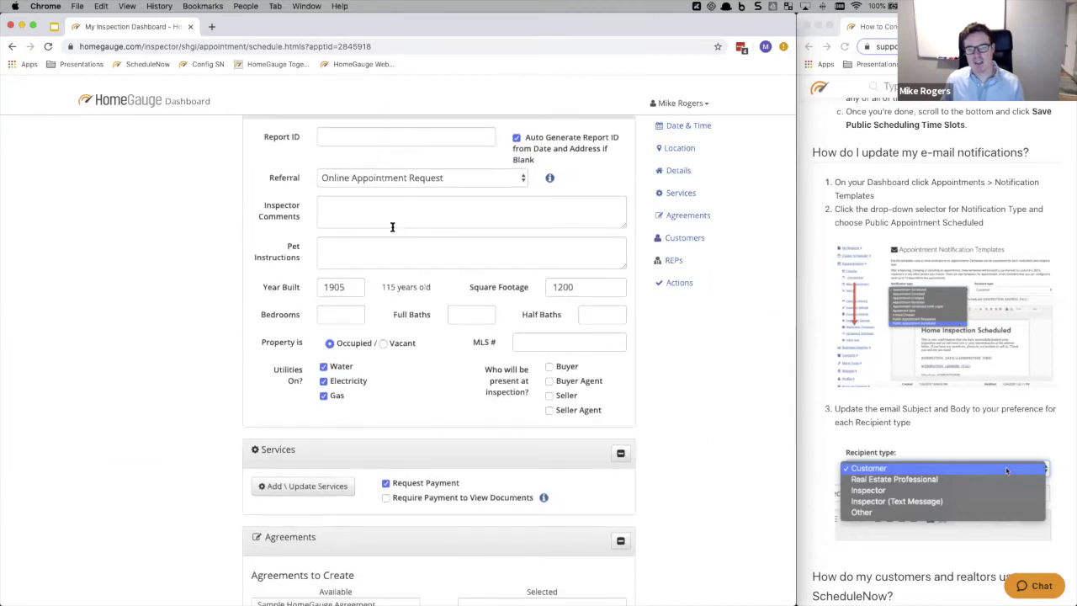
pyautogui.scroll(1, 396, 235)
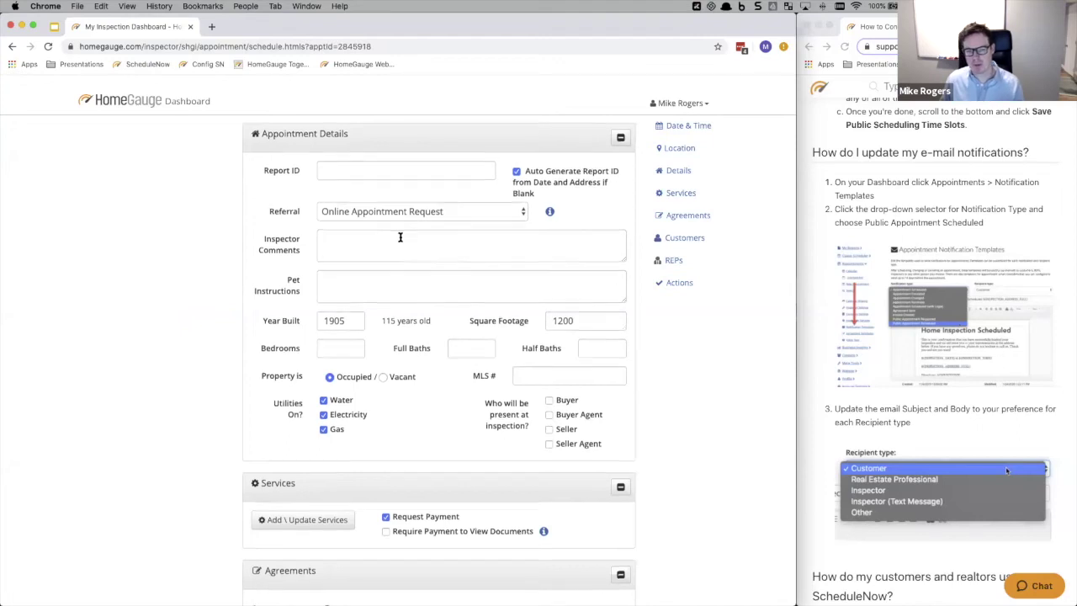
pyautogui.scroll(-3, 398, 239)
pyautogui.scroll(-2, 399, 241)
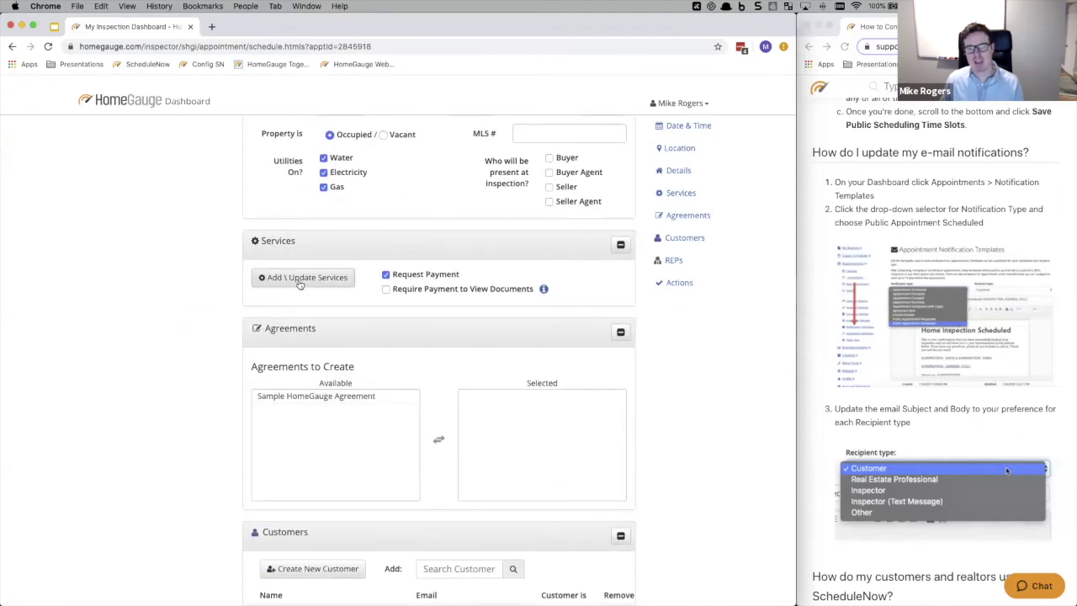
pyautogui.doubleClick(336, 396)
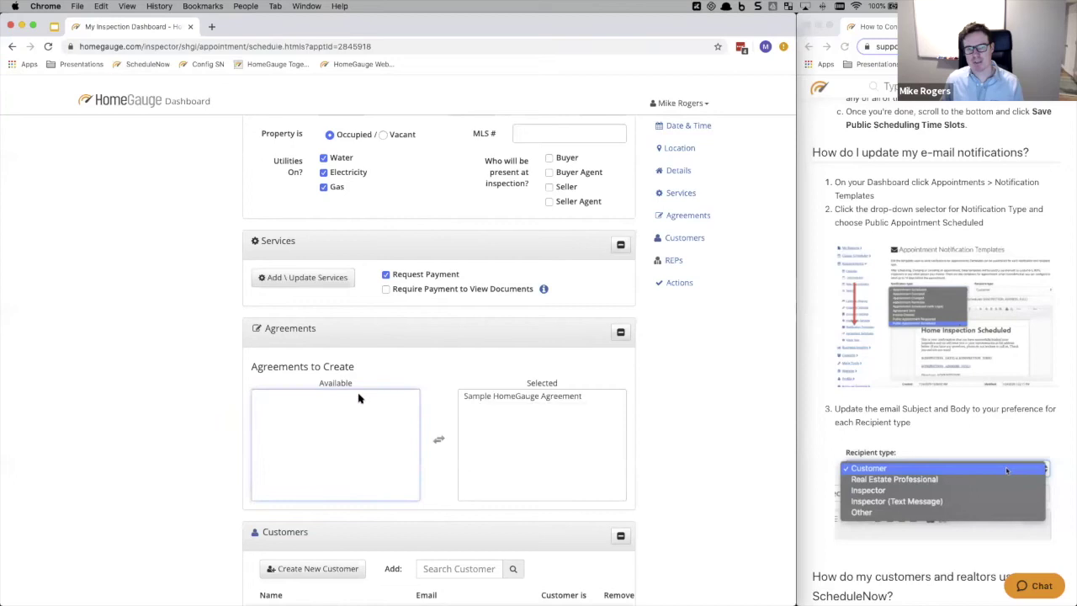
# - Schedule the appointment, choosing to schedule despite the outside-operating-hours warning
pyautogui.scroll(-5, 404, 367)
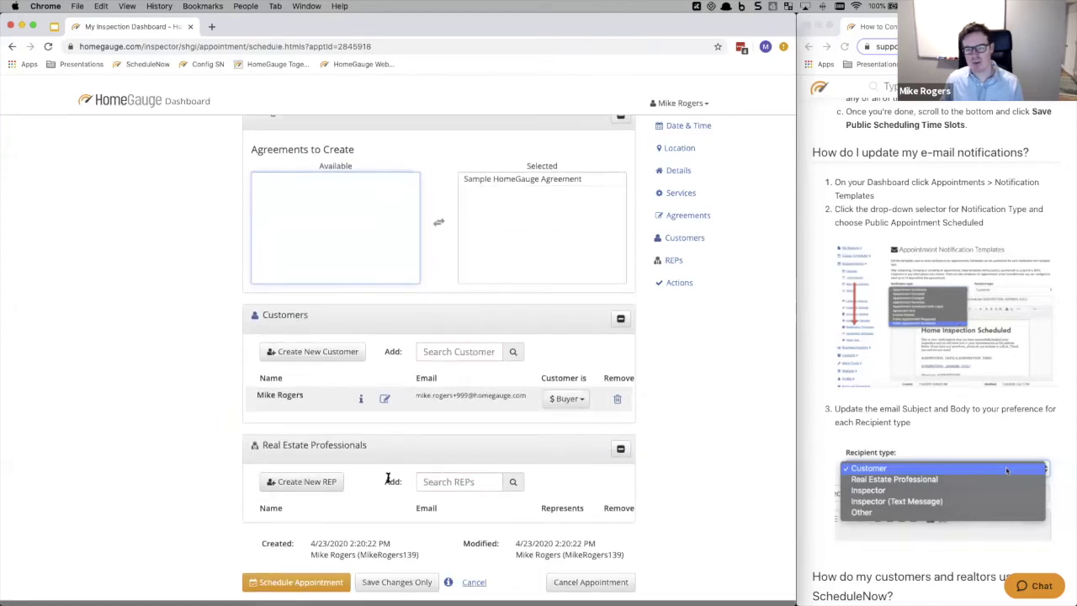
pyautogui.scroll(-1, 388, 479)
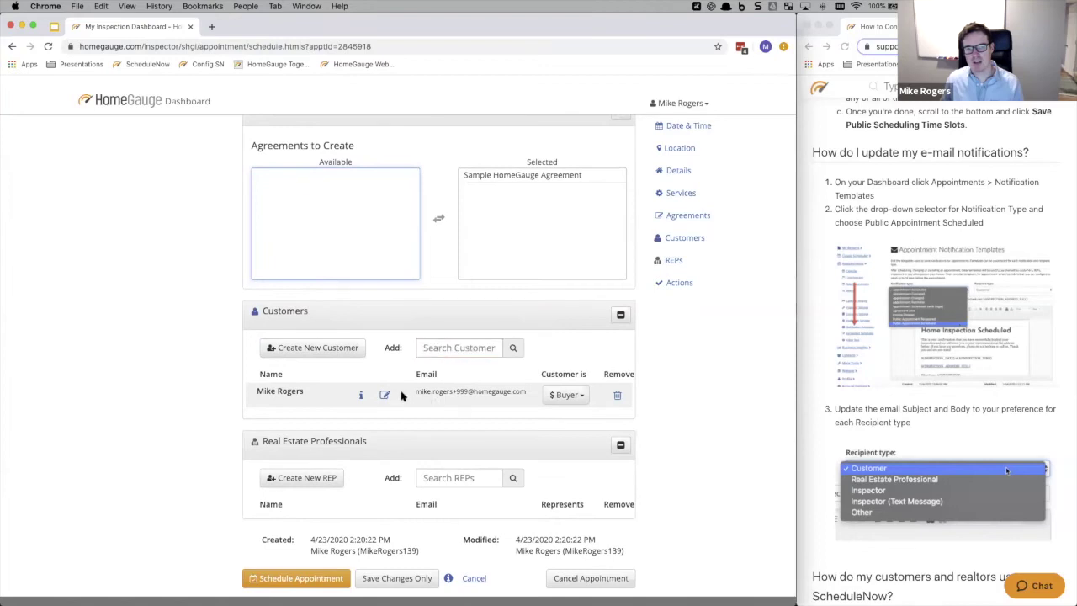
pyautogui.scroll(-1, 402, 396)
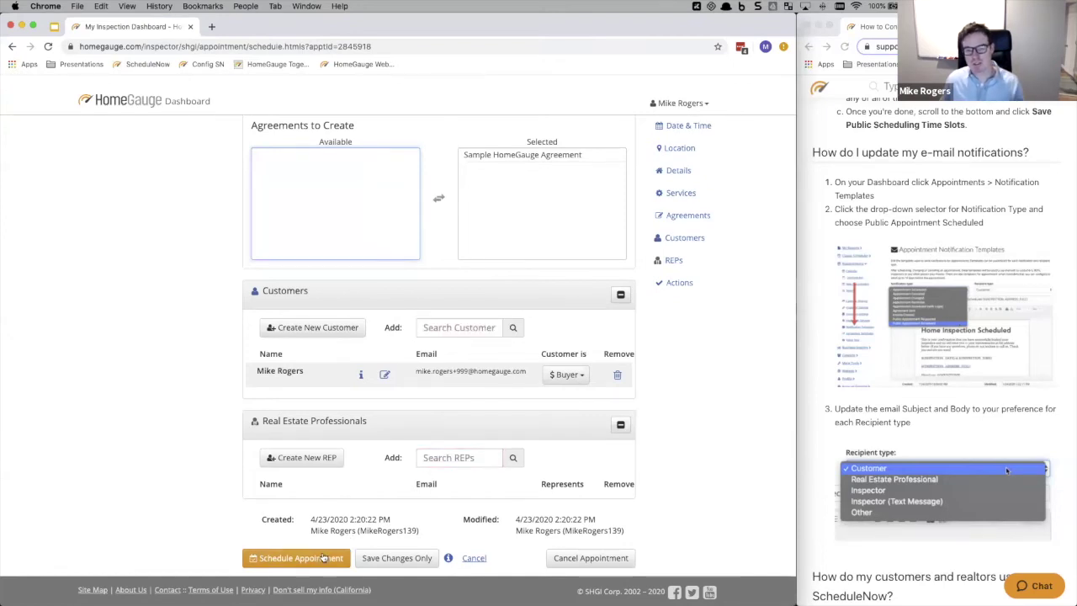
pyautogui.click(322, 558)
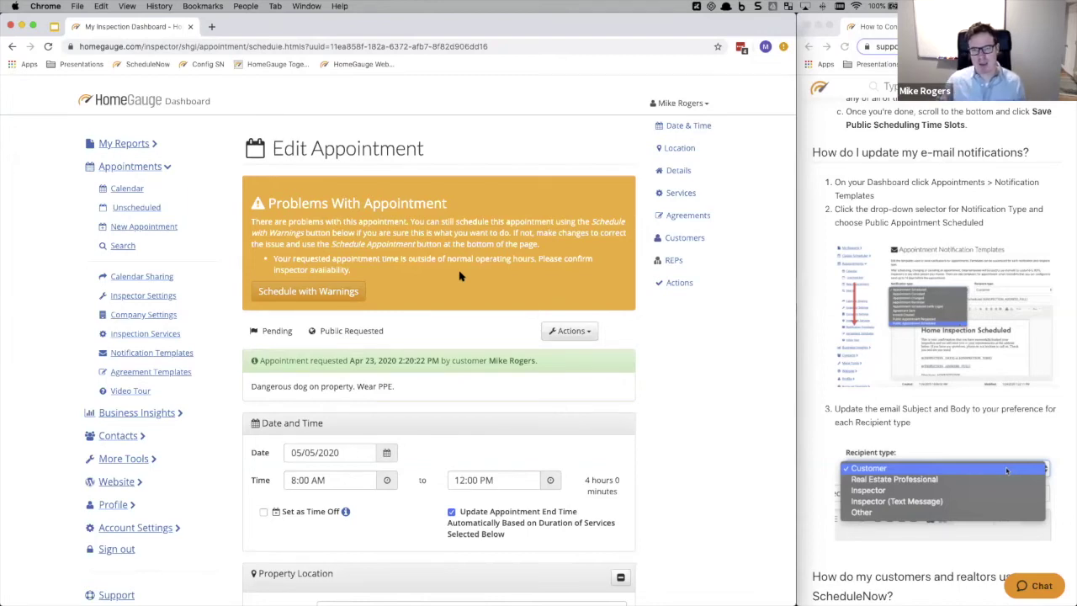
pyautogui.click(328, 291)
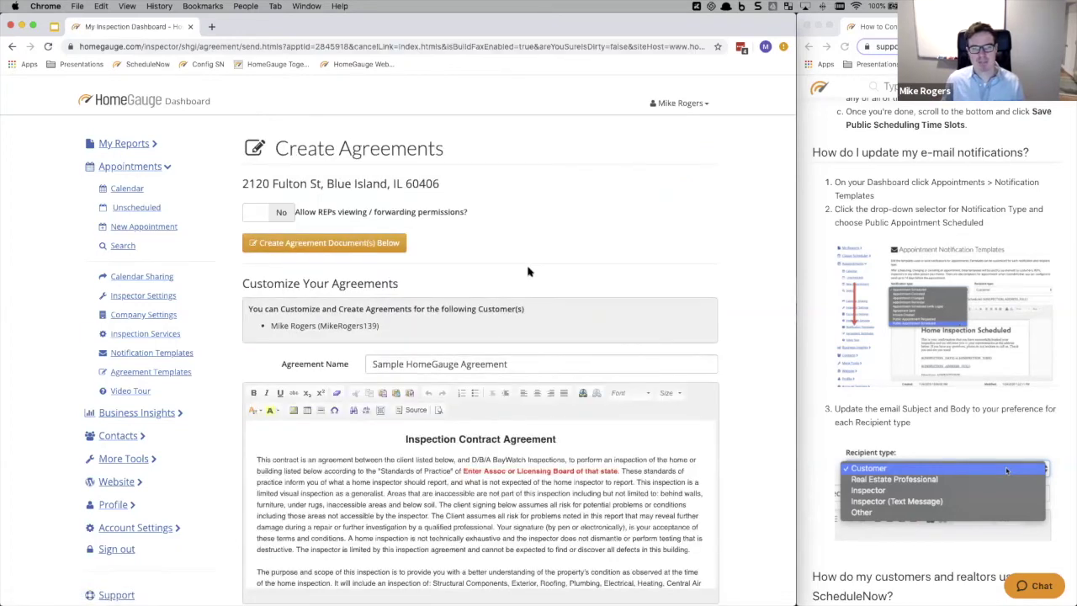
pyautogui.scroll(-2, 704, 249)
pyautogui.scroll(2, 704, 250)
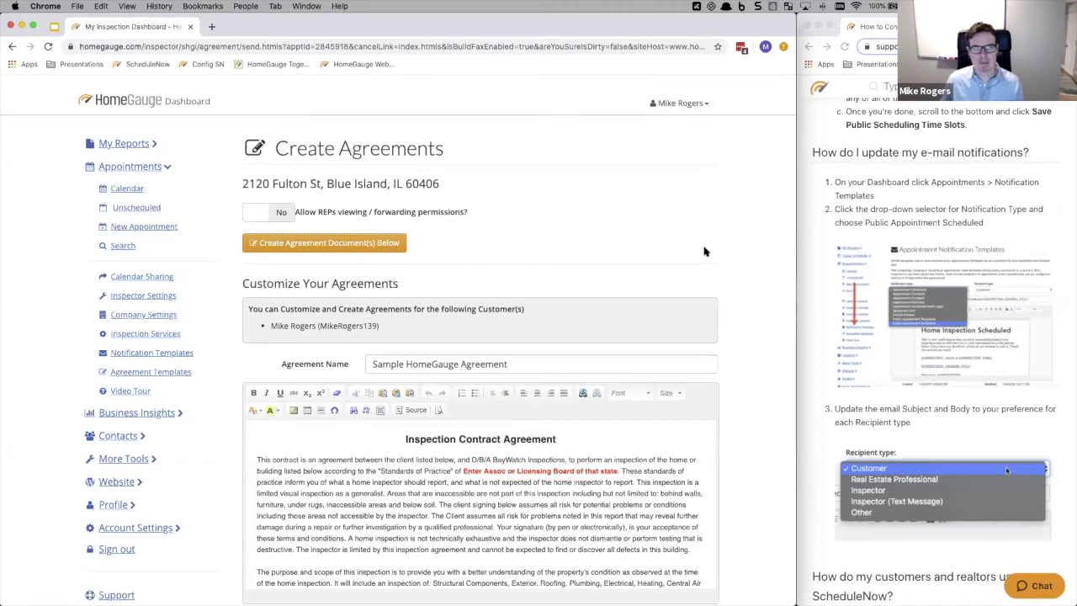
pyautogui.click(211, 27)
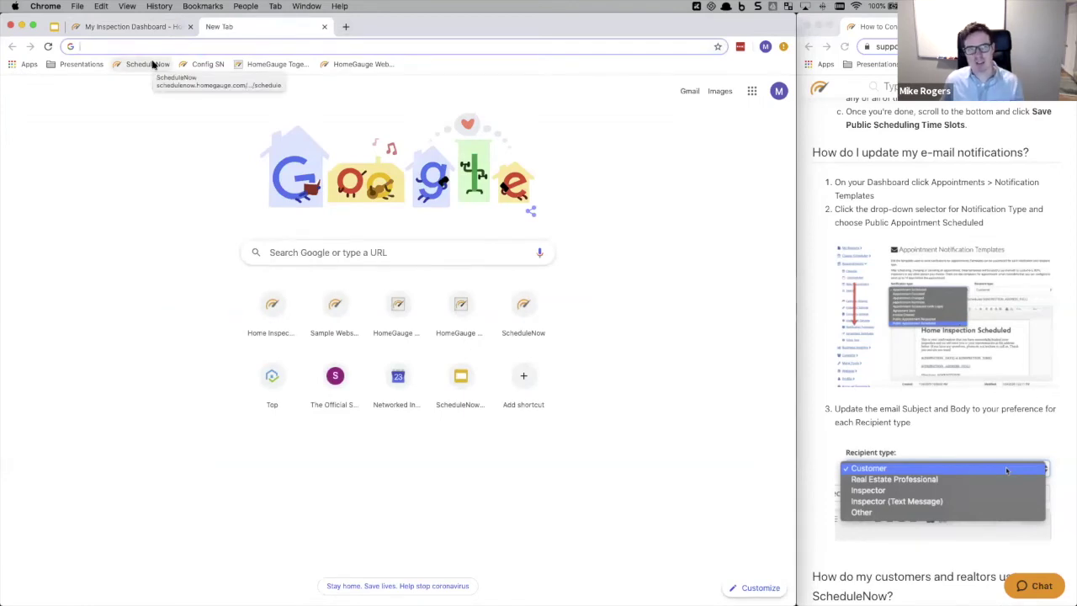
# - Load the ScheduleNow public booking calendar in a new browser tab
pyautogui.click(152, 64)
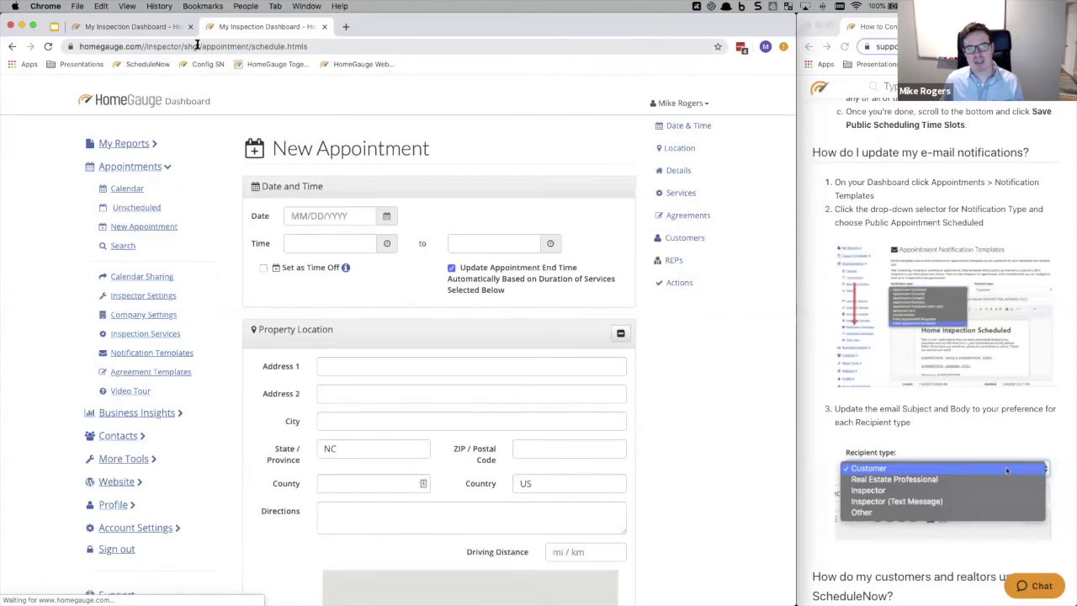
pyautogui.click(678, 103)
pyautogui.click(639, 195)
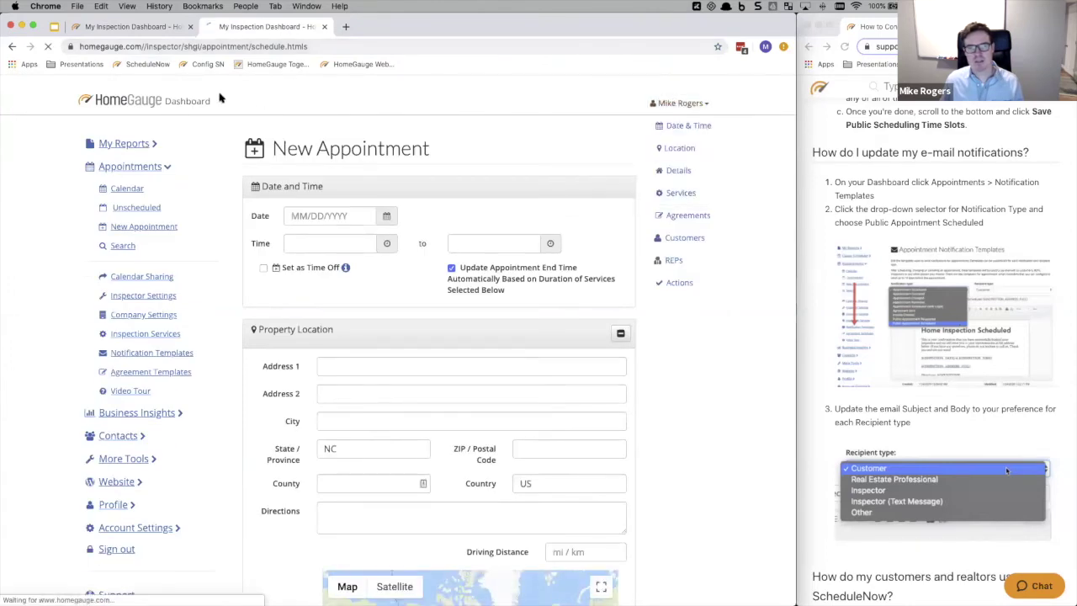
pyautogui.click(139, 65)
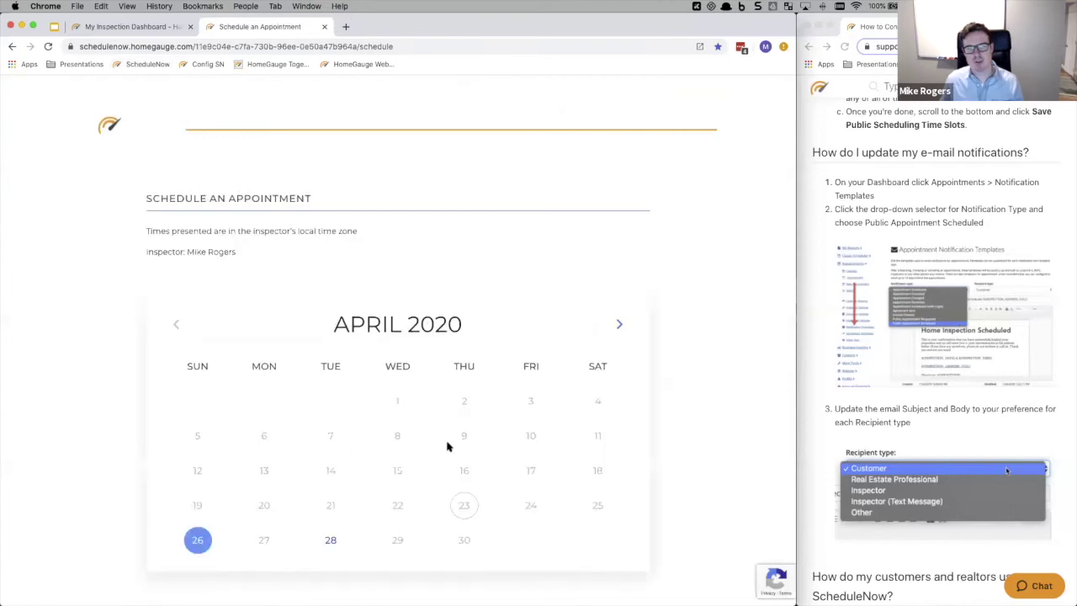
# - Look over the booking page, then advance the presentation to slide 5, 'What is planned next?'
pyautogui.scroll(-2, 555, 294)
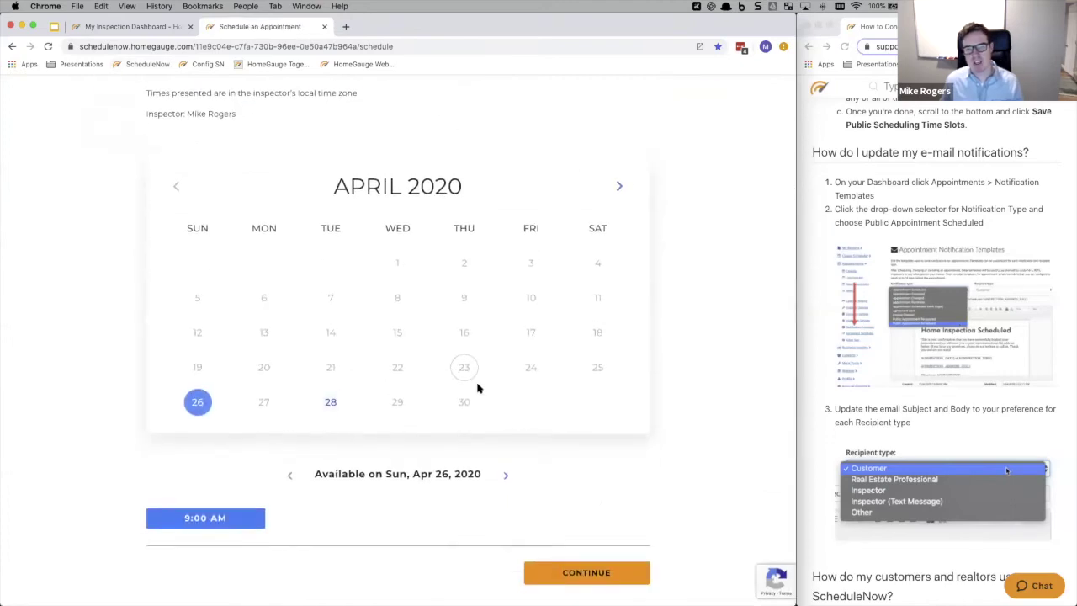
pyautogui.scroll(2, 545, 136)
pyautogui.scroll(2, 504, 168)
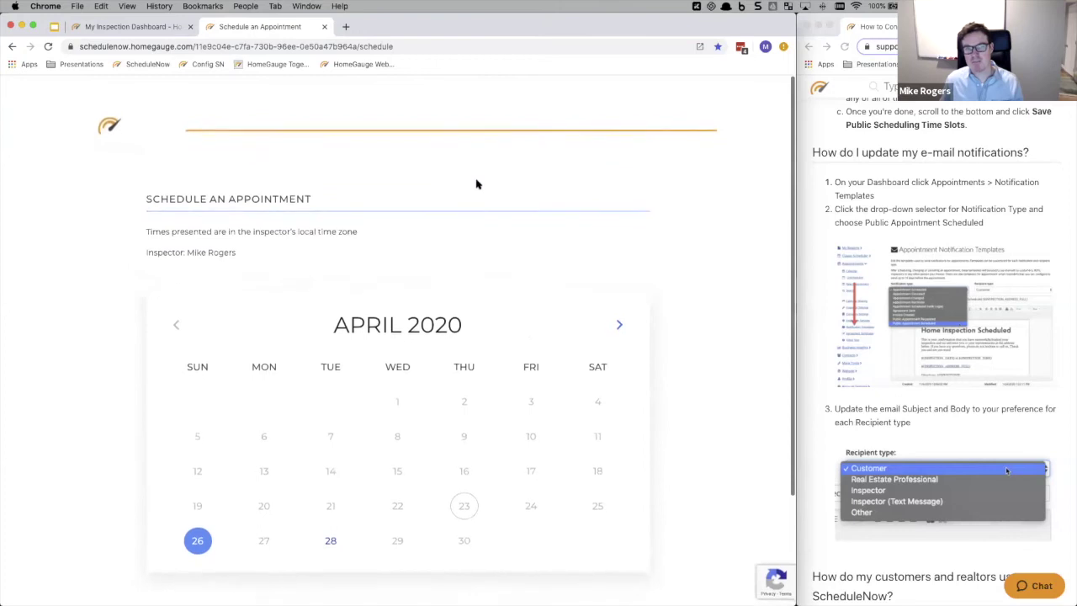
pyautogui.scroll(-4, 483, 244)
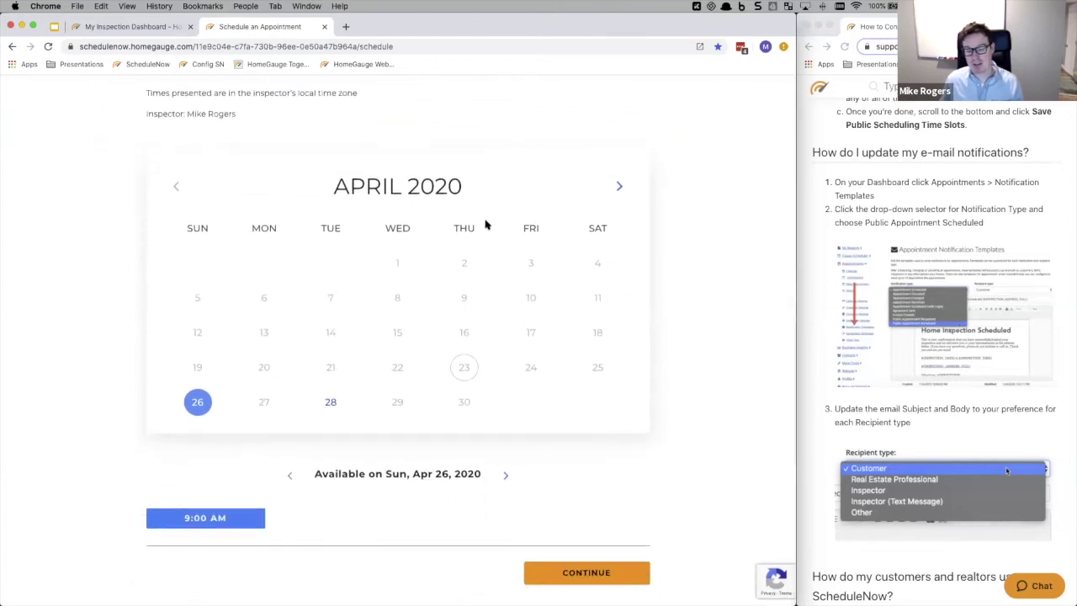
pyautogui.scroll(4, 485, 224)
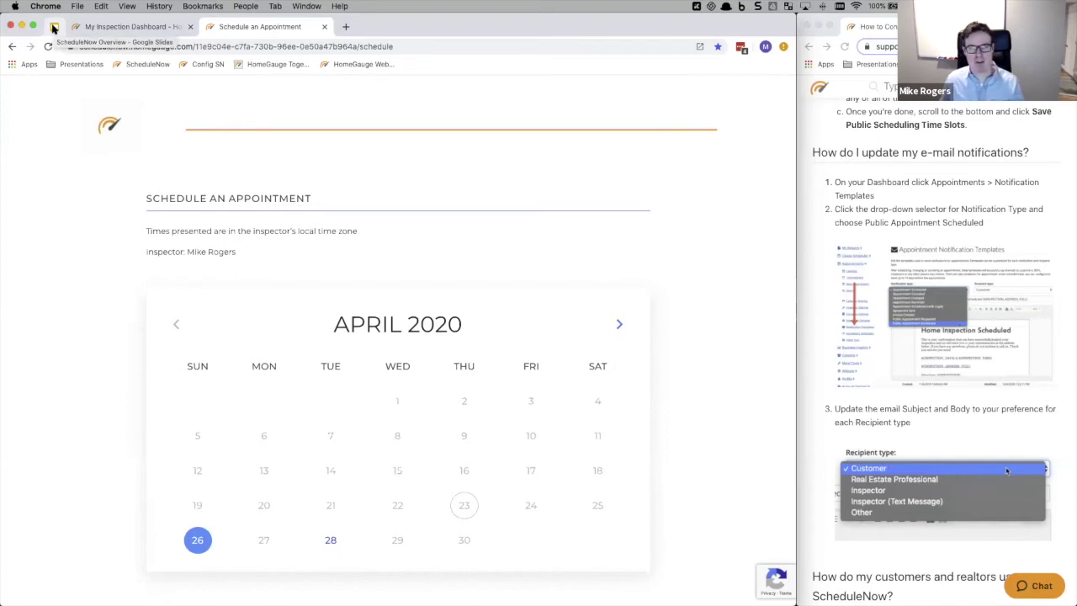
pyautogui.click(53, 28)
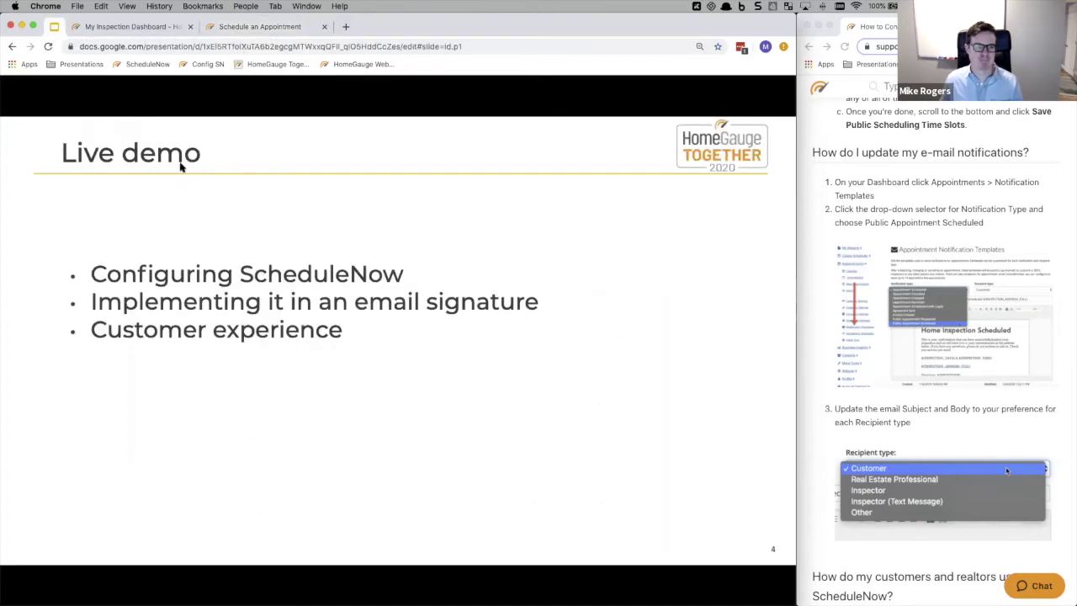
pyautogui.press('Right')
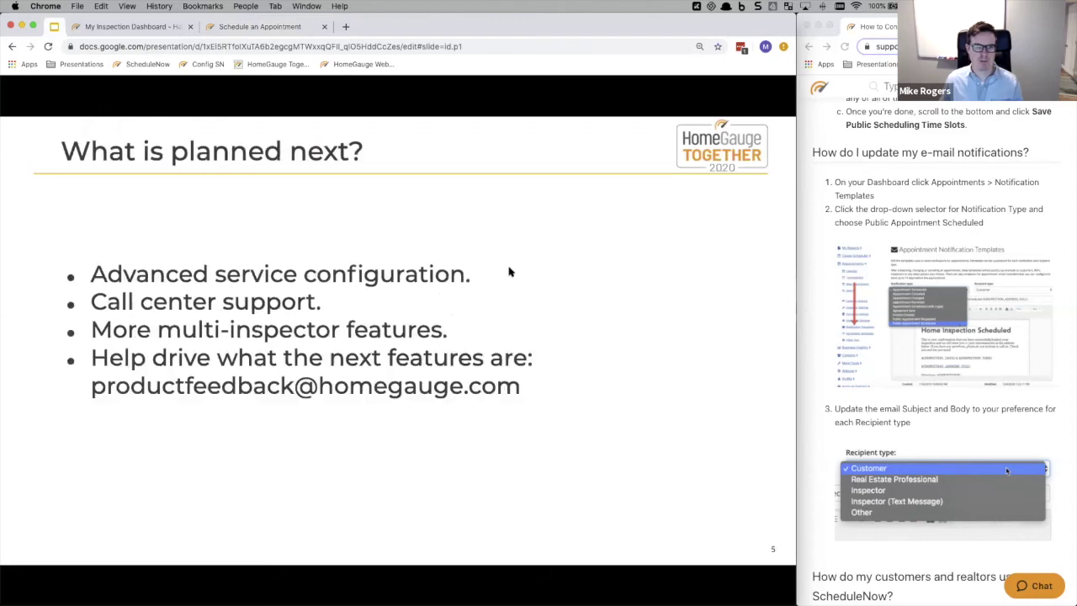
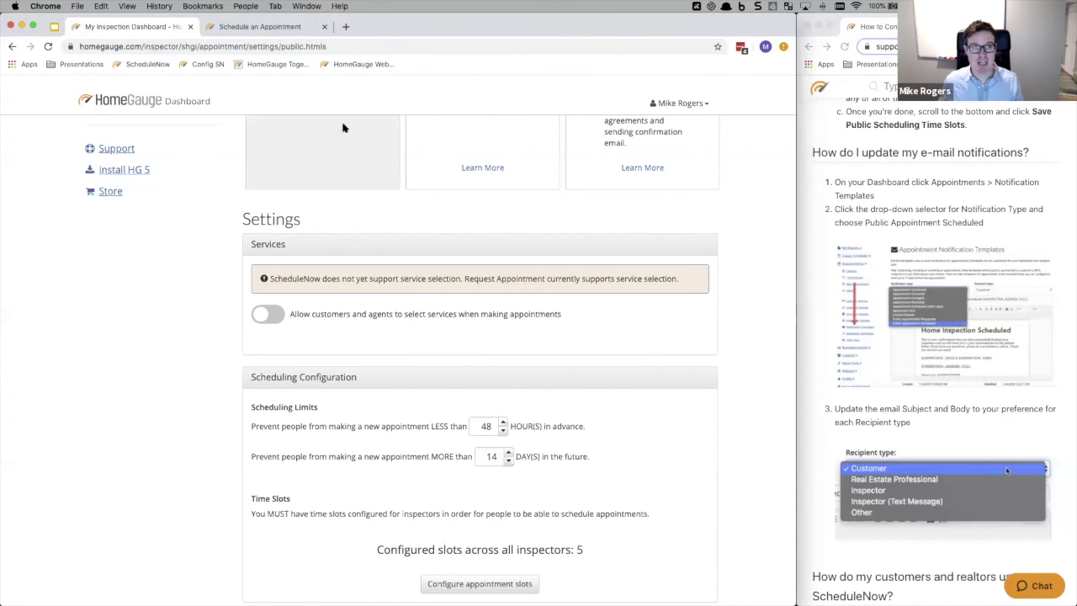
# - Check the customer-facing appointment booking page
pyautogui.click(237, 28)
# - Load the HomeGauge homepage in a new browser tab
pyautogui.click(344, 26)
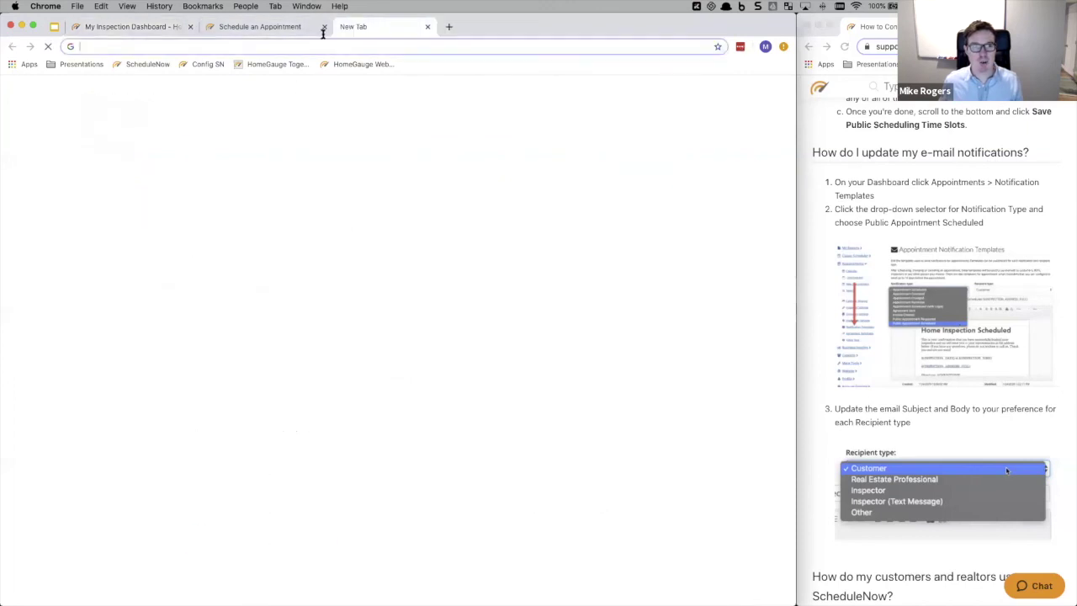
pyautogui.write('home')
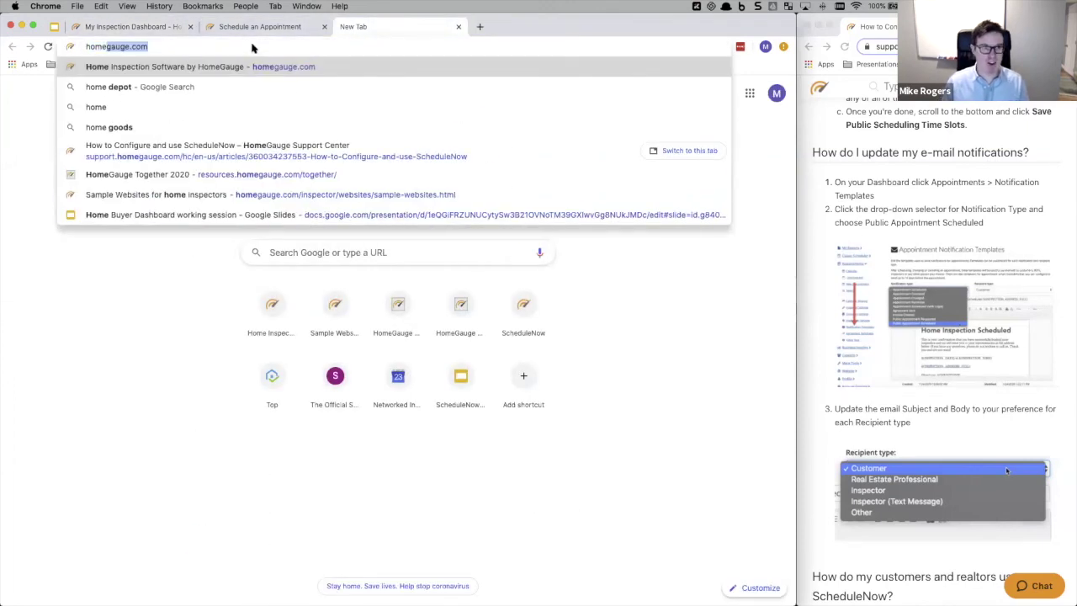
pyautogui.press('Return')
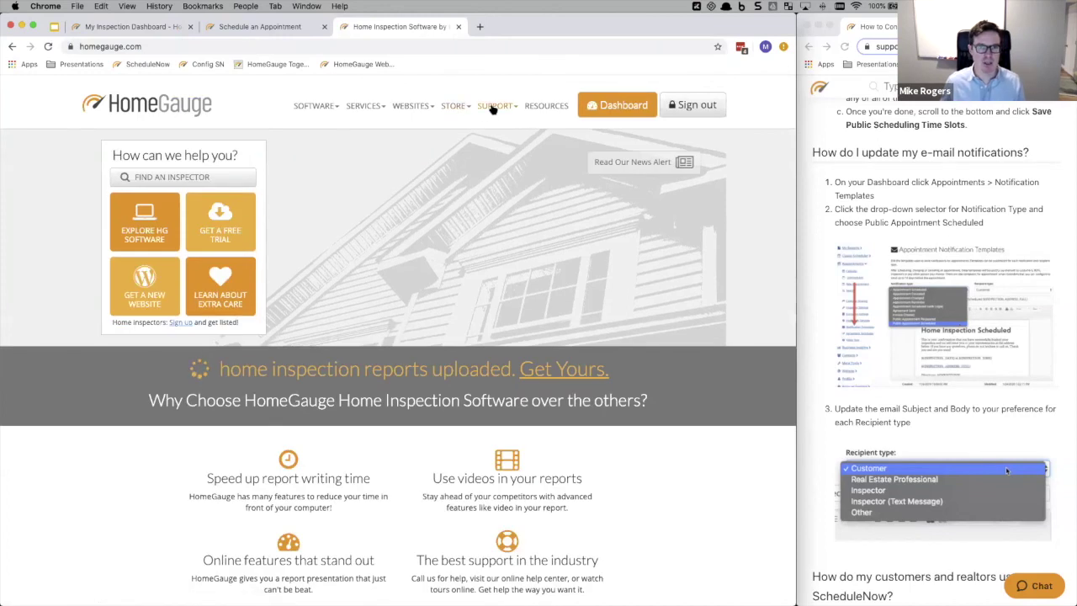
# - In the Support Center, search 'config' and open 'How to Configure and use ScheduleNow'
pyautogui.click(483, 111)
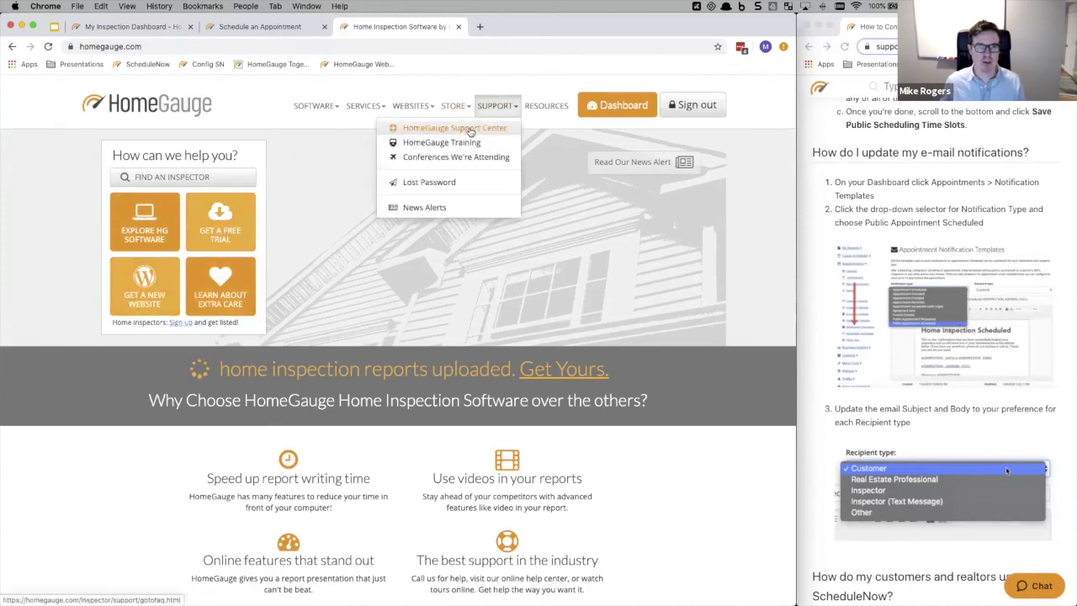
pyautogui.click(461, 128)
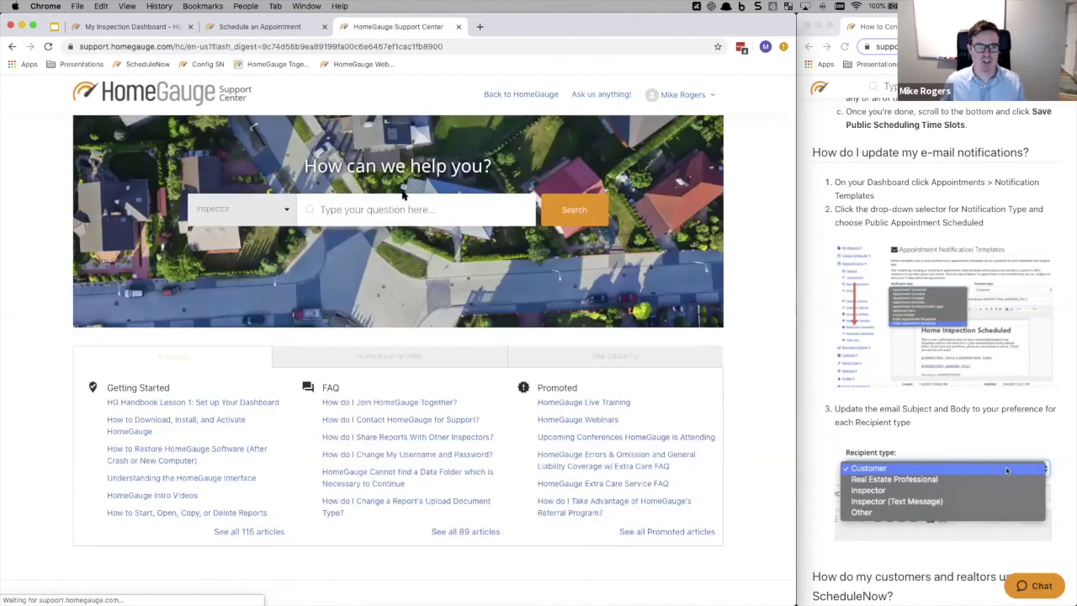
pyautogui.click(396, 209)
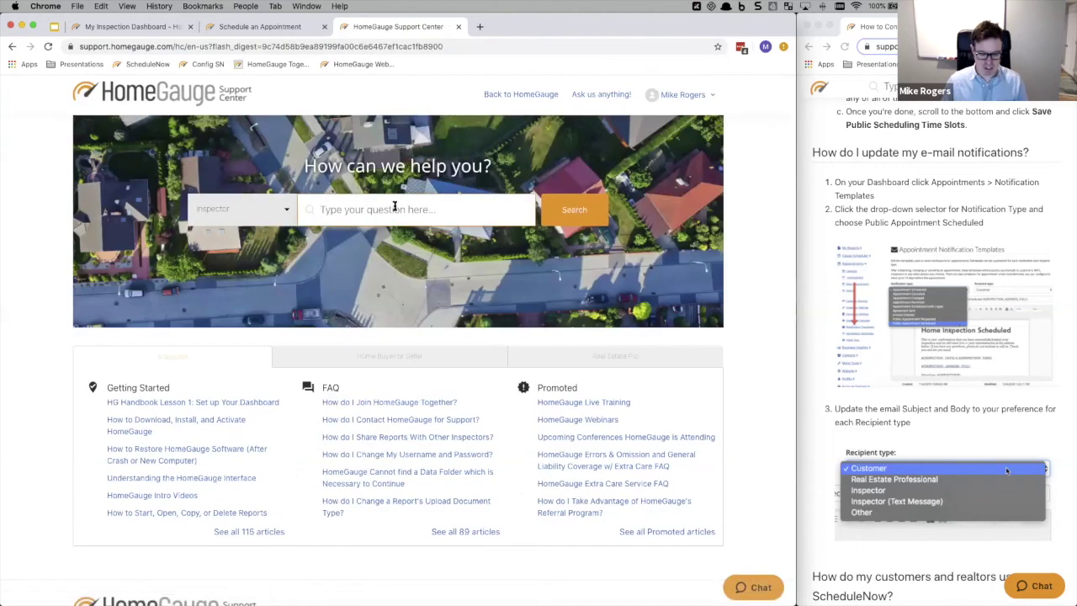
pyautogui.write('config')
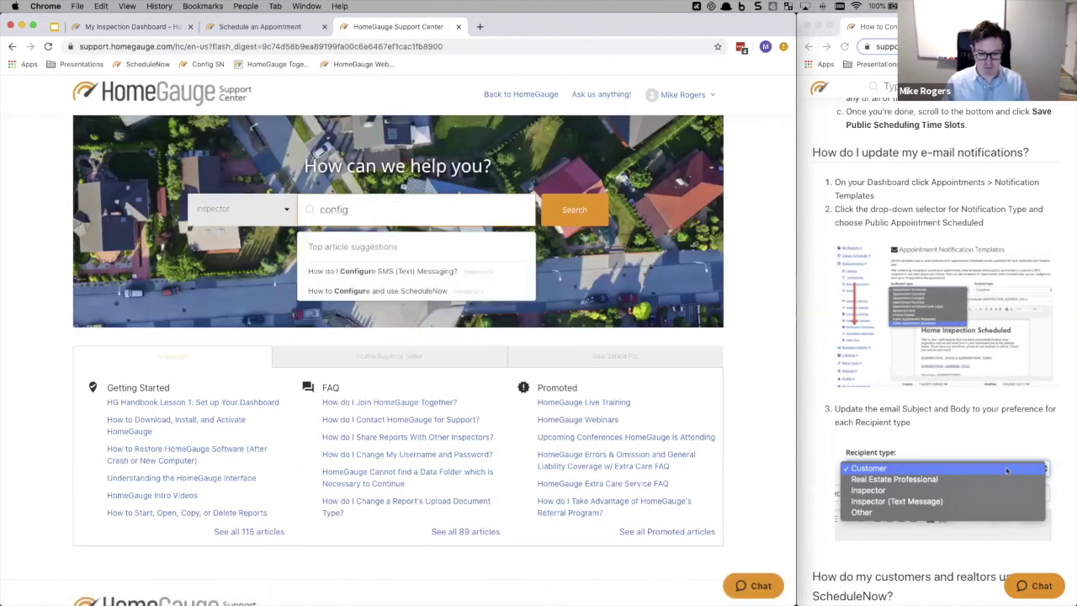
pyautogui.click(383, 293)
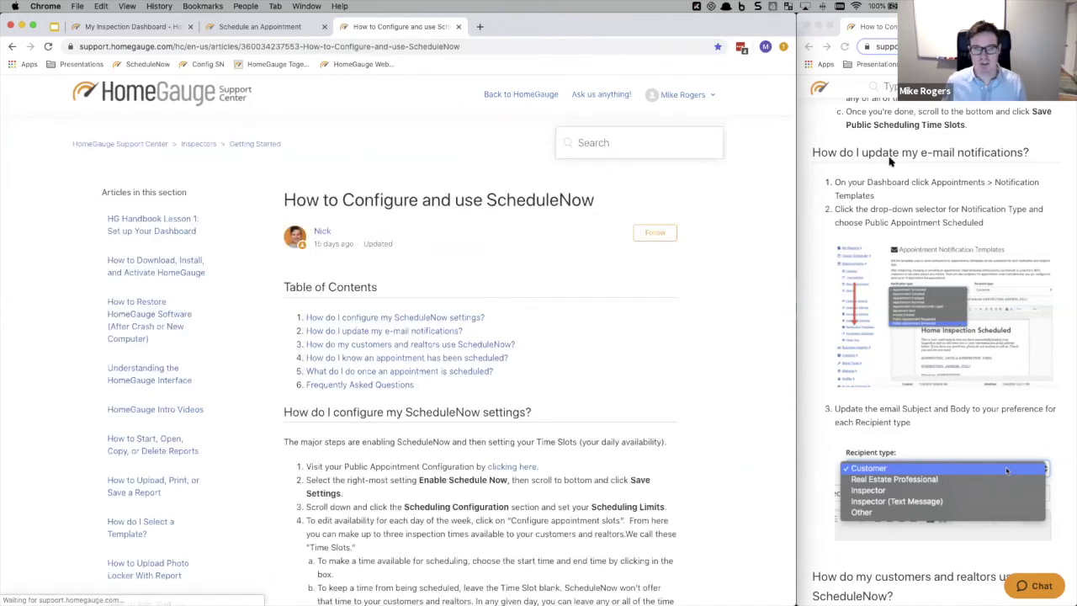